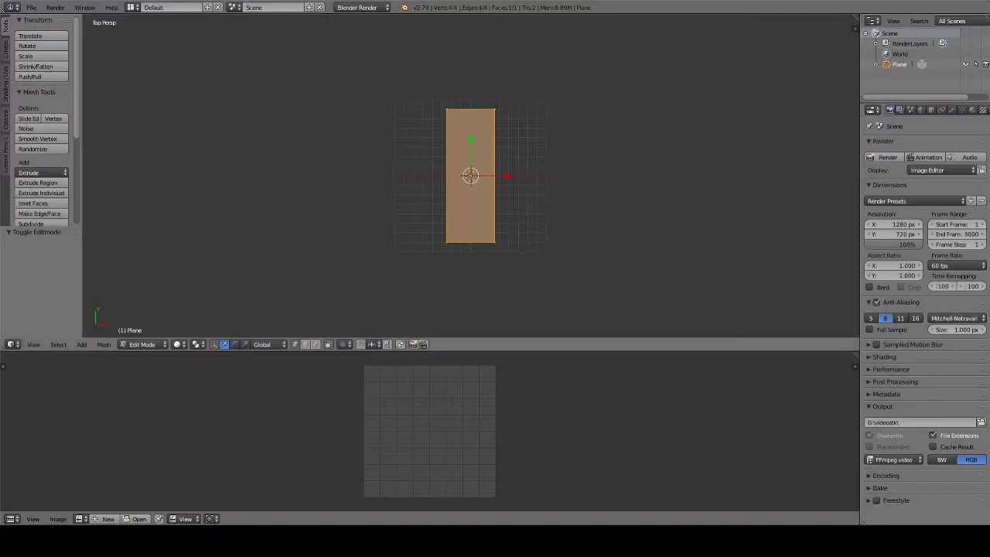
# Step: Texture the road plane with oroad.png and shift its UVs vertically along Y
pyautogui.press('n')
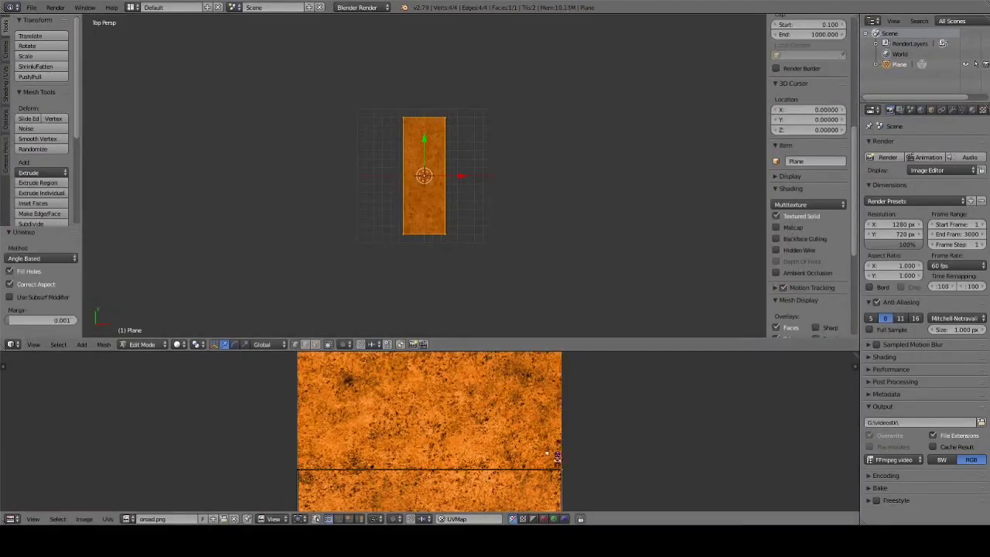
pyautogui.press('g')
pyautogui.press('y')
pyautogui.click(397, 300)
# Step: Return to Object Mode and add a Bezier curve to the scene
pyautogui.press('Tab')
pyautogui.hotkey('shift', 'a')
pyautogui.click(348, 222)
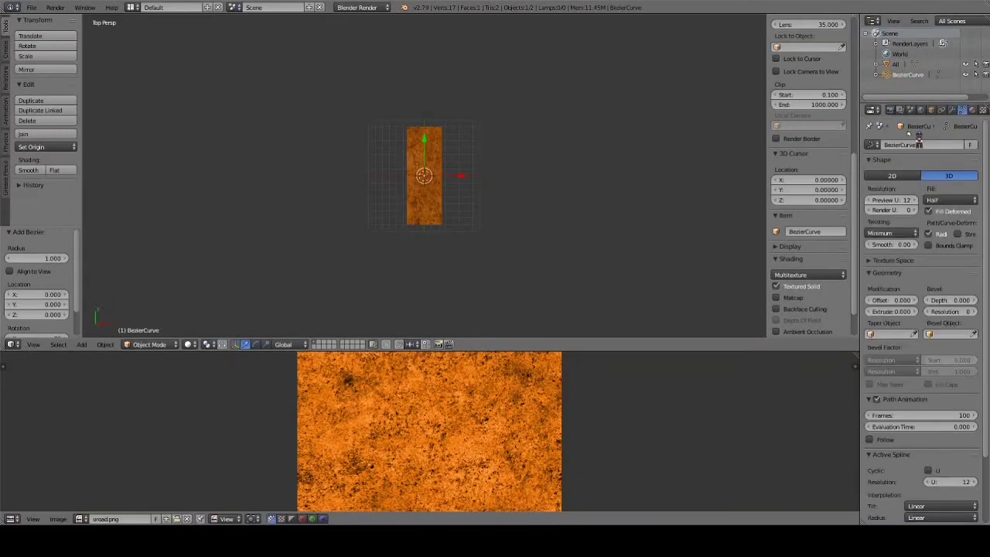
# Step: Set BezierCurve as the road's Curve modifier object and start editing the curve's end point
pyautogui.click(898, 377)
pyautogui.click(883, 392)
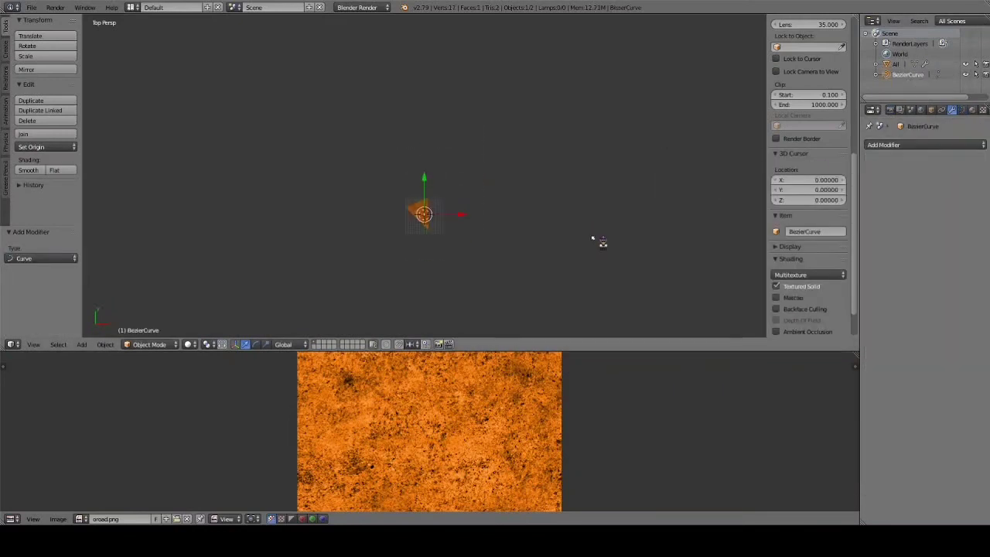
pyautogui.rightClick(431, 205)
pyautogui.press('Tab')
pyautogui.press('g')
pyautogui.press('y')
pyautogui.click(415, 248)
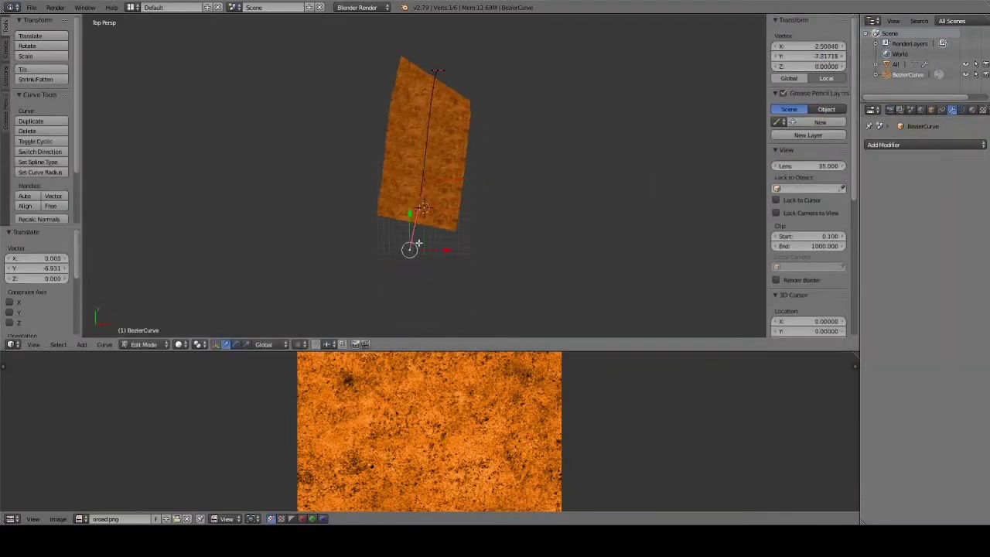
pyautogui.hotkey('ctrl', 'z')
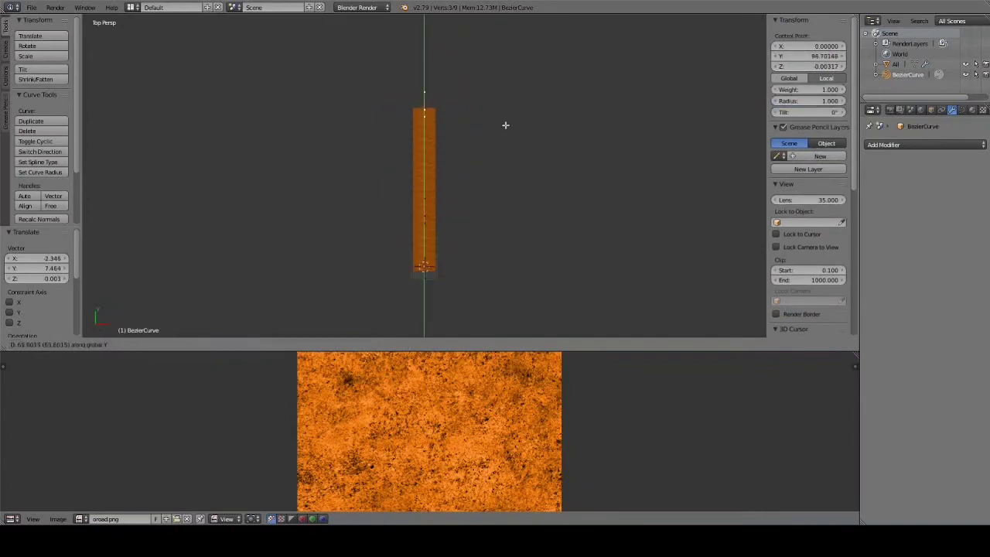
# Step: Move the curve's end point along Y and bend it up-left into a horizontal run
pyautogui.click(505, 185)
pyautogui.press('g')
pyautogui.press('y')
pyautogui.click(400, 148)
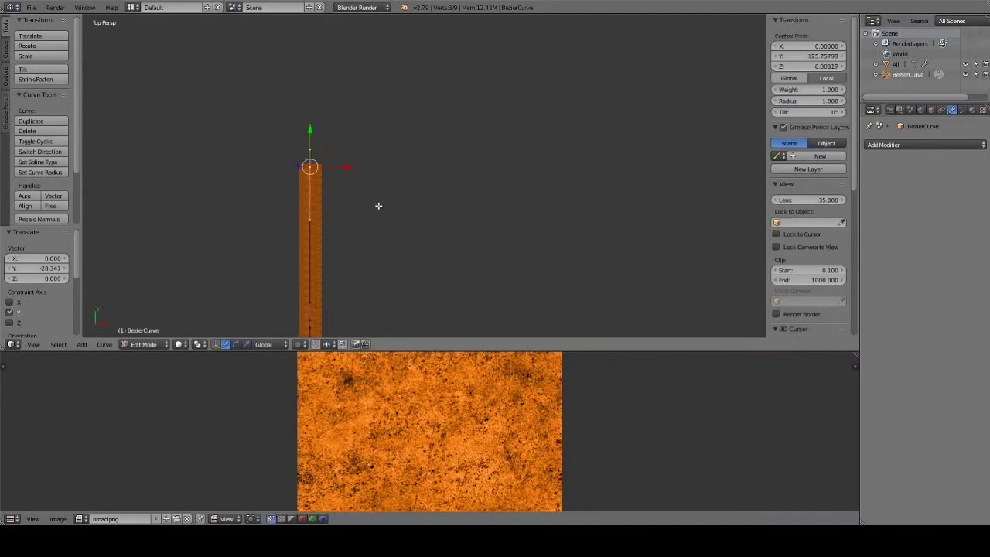
pyautogui.press('g')
pyautogui.click(288, 101)
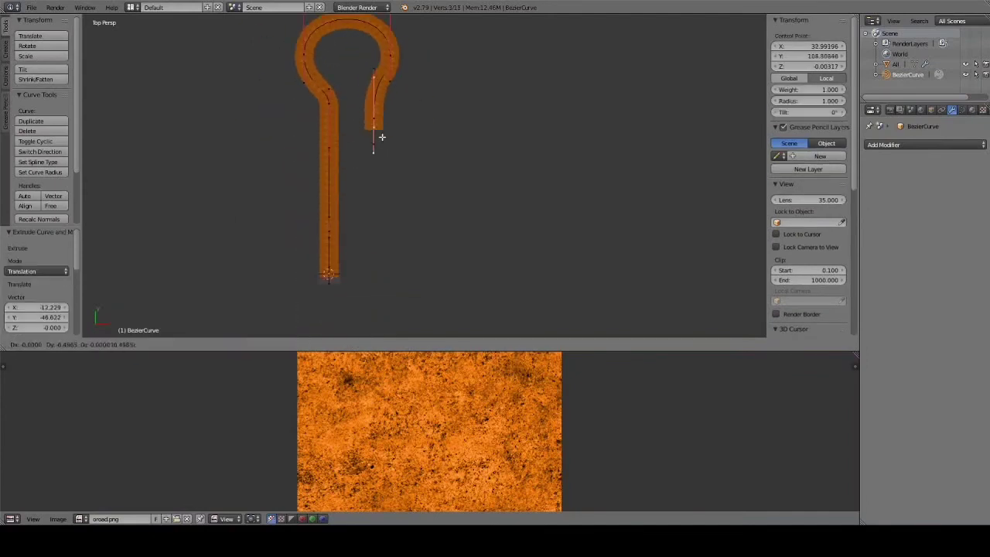
pyautogui.click(387, 143)
pyautogui.press('g')
pyautogui.click(464, 159)
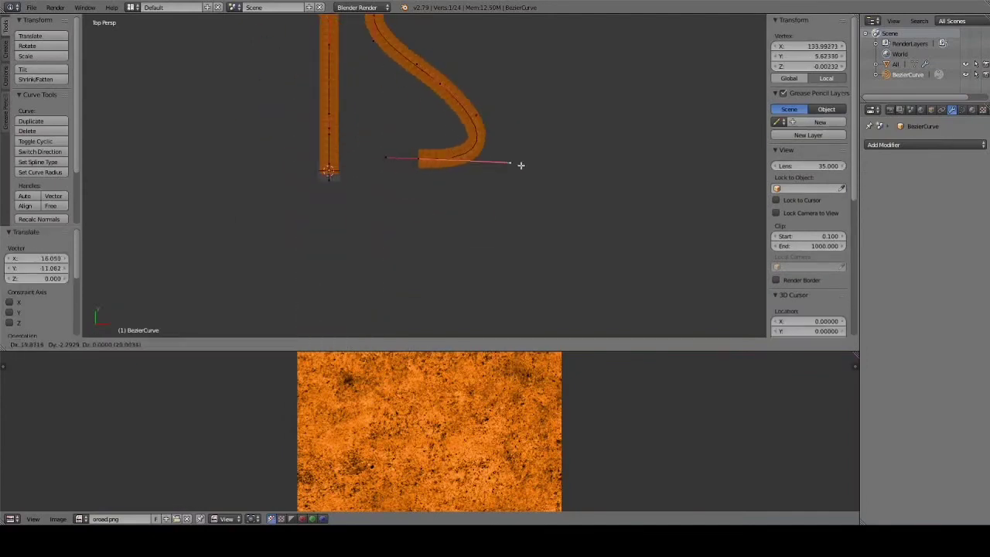
# Step: Extrude new curve points leftward along X, then downward and up-right
pyautogui.press('e')
pyautogui.press('x')
pyautogui.click(271, 157)
pyautogui.press('e')
pyautogui.press('y')
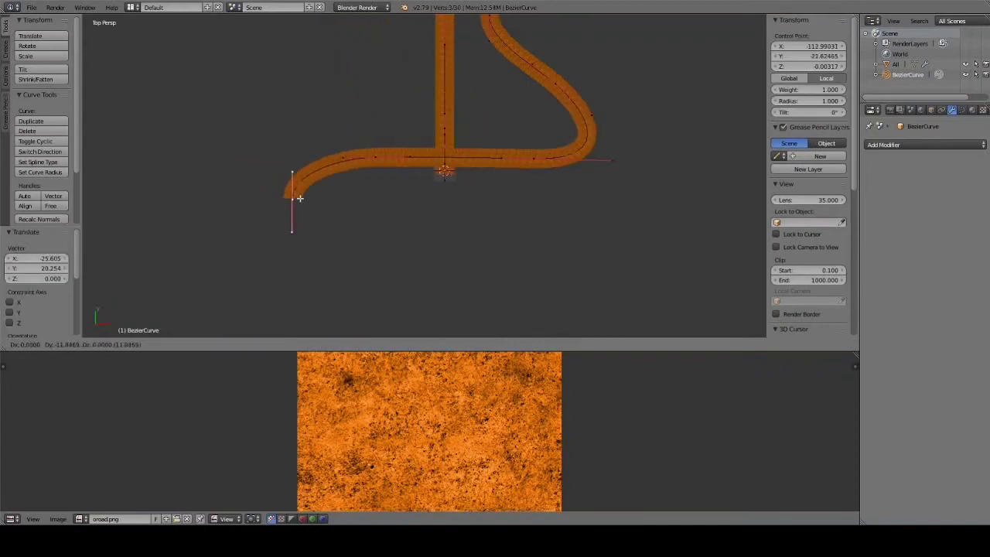
pyautogui.press('y')
pyautogui.click(331, 224)
pyautogui.press('e')
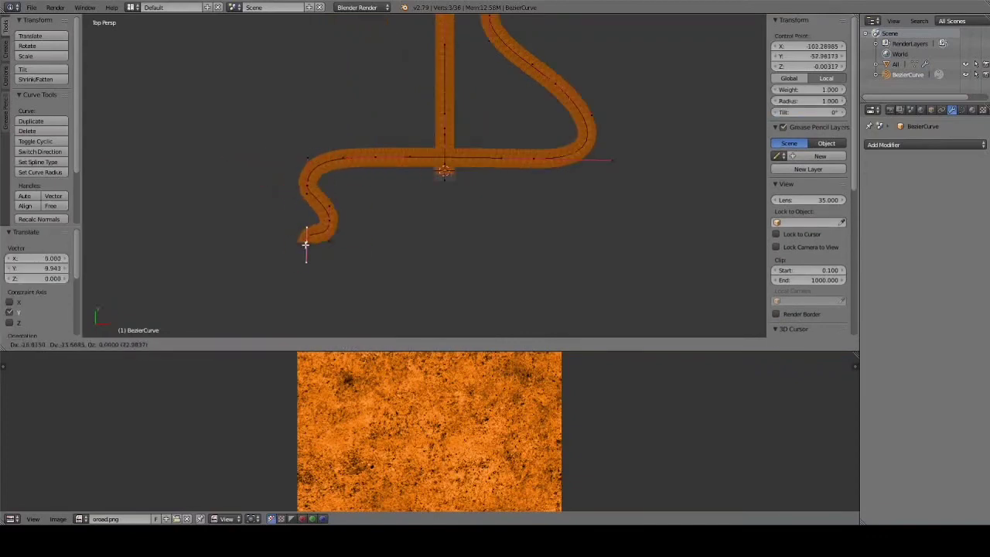
pyautogui.click(310, 292)
# Step: Extrude two more points to the right, checking the track from the side
pyautogui.press('e')
pyautogui.click(467, 230)
pyautogui.press('e')
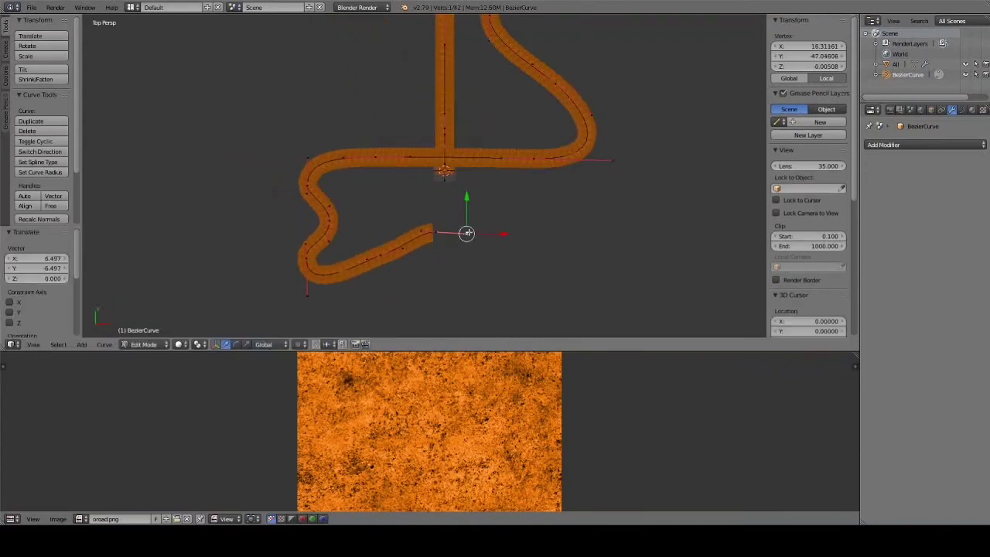
pyautogui.click(556, 230)
pyautogui.moveTo(556, 230); pyautogui.dragTo(424, 211, button='middle')
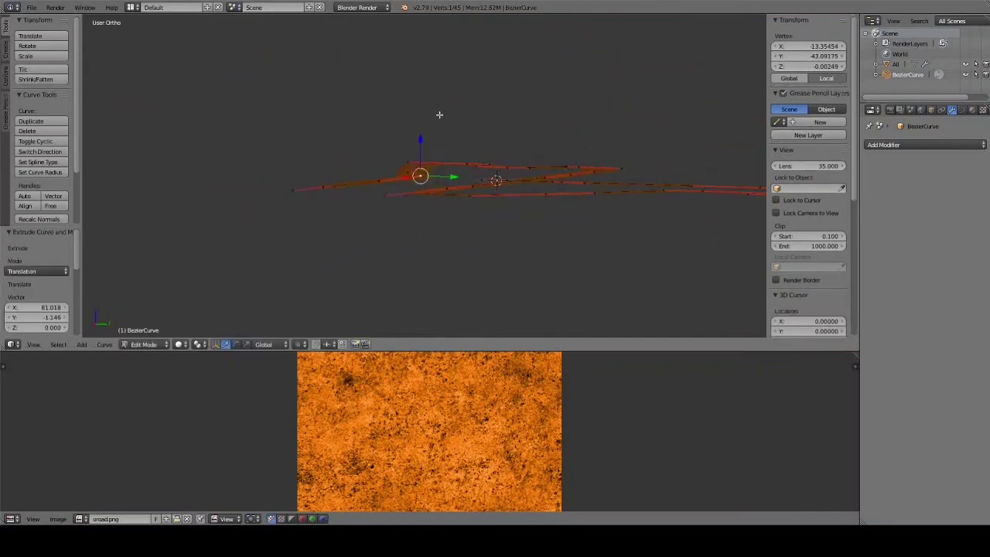
pyautogui.press('KP_7')
# Step: Extrude further segments downward and leftward toward the crossing, then view the whole track at an angle
pyautogui.press('e')
pyautogui.click(529, 172)
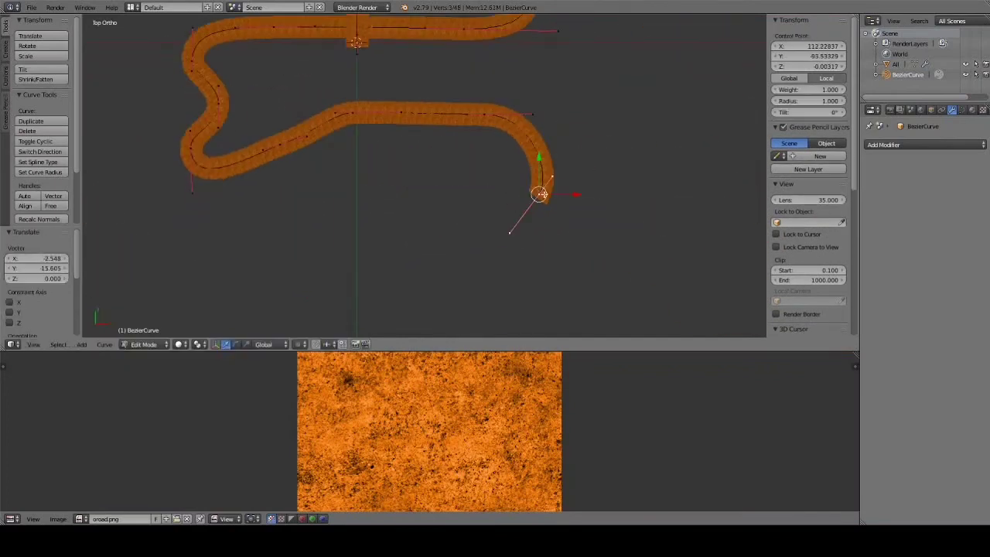
pyautogui.press('e')
pyautogui.click(464, 294)
pyautogui.keyDown('shift'); pyautogui.moveTo(464, 294); pyautogui.dragTo(464, 209, button='middle'); pyautogui.keyUp('shift')
pyautogui.press('e')
pyautogui.click(379, 249)
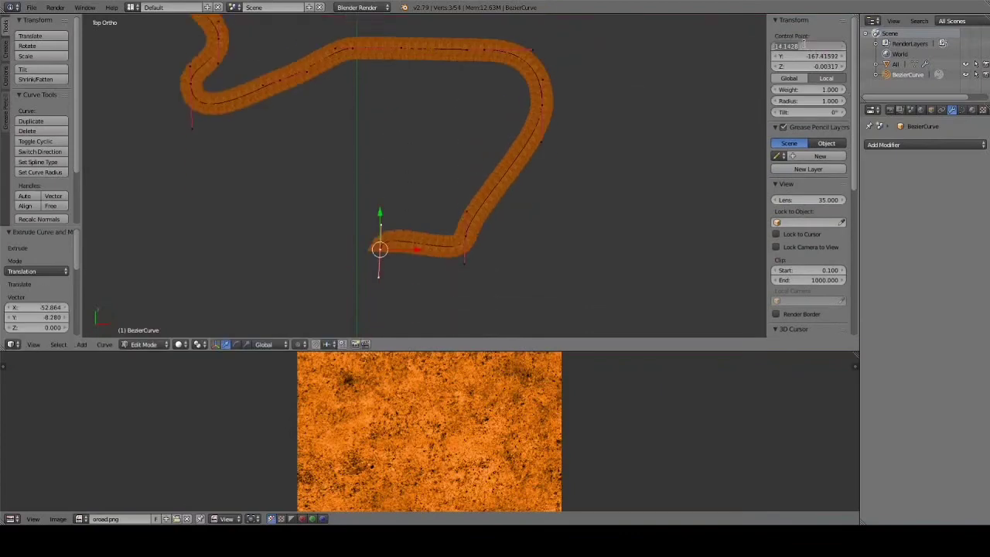
pyautogui.hotkey('ctrl', 'z')
pyautogui.click(468, 313)
pyautogui.keyDown('shift'); pyautogui.moveTo(375, 278); pyautogui.dragTo(374, 317, button='middle'); pyautogui.keyUp('shift')
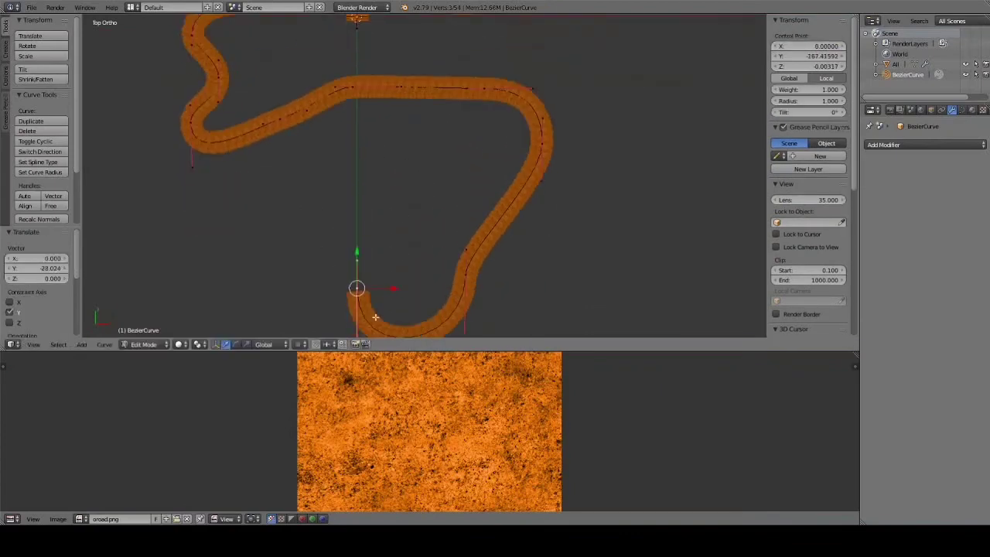
pyautogui.hotkey('ctrl', 'z')
pyautogui.moveTo(380, 57); pyautogui.dragTo(640, 160, button='middle')
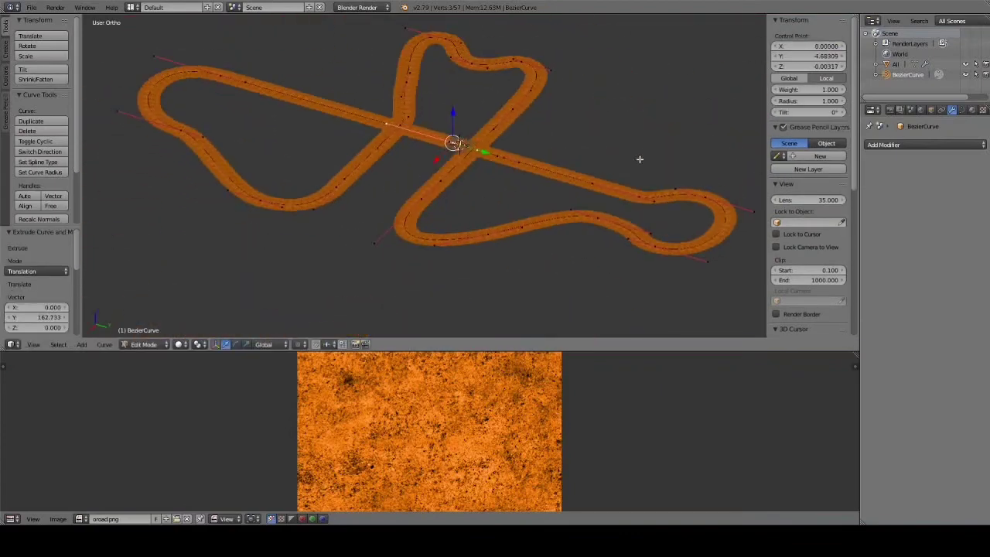
# Step: Raise a curve control point in height along Z
pyautogui.scroll(2, 561, 221)
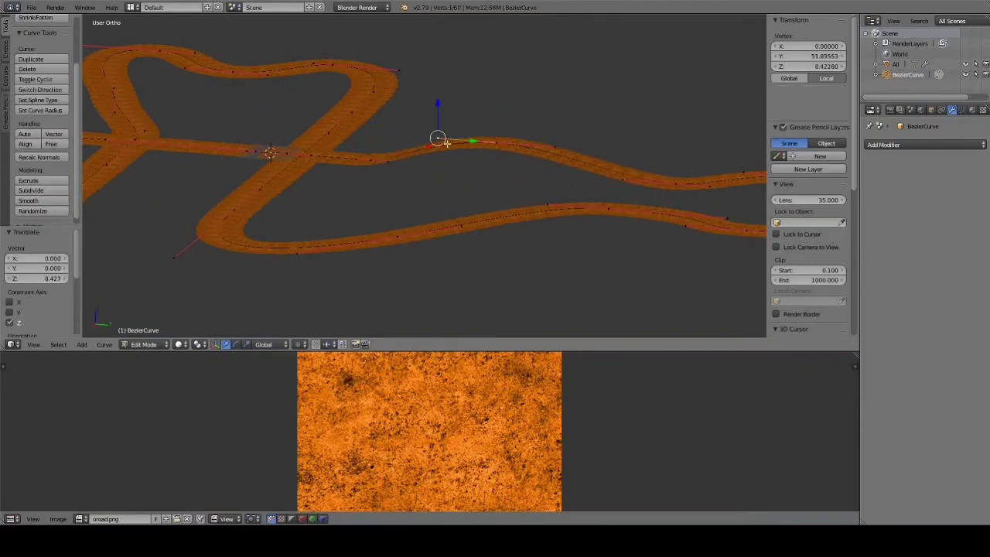
pyautogui.press('g')
pyautogui.press('z')
pyautogui.click(487, 201)
pyautogui.scroll(2, 487, 201)
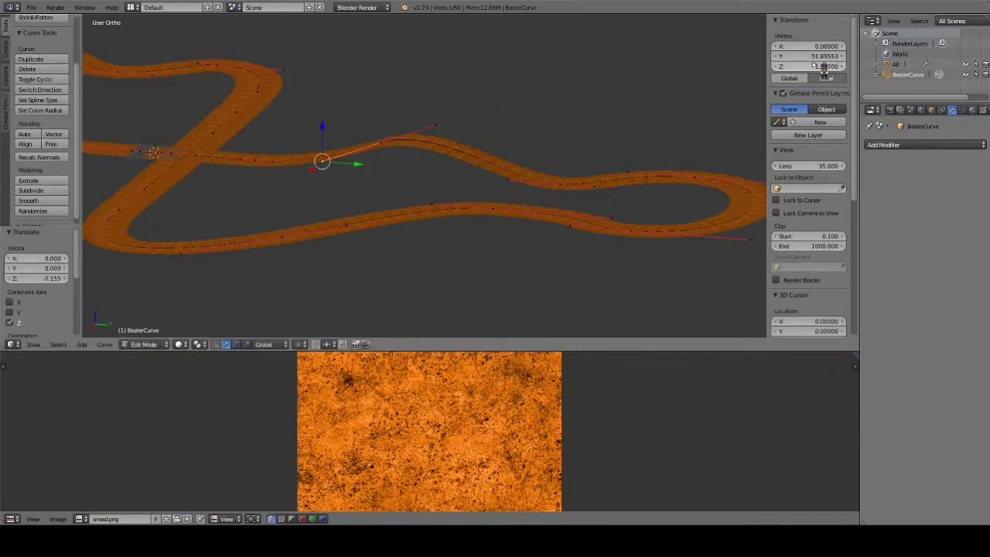
pyautogui.moveTo(486, 201); pyautogui.dragTo(542, 228, button='middle')
pyautogui.press('KP_7')
# Step: Shift a track vertex along Y and check the loop from an angle
pyautogui.press('g')
pyautogui.press('y')
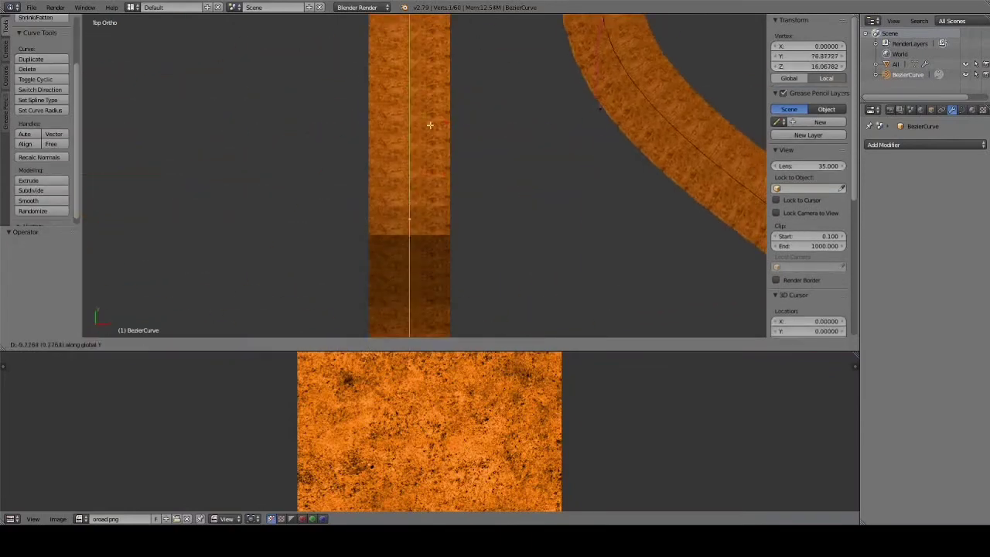
pyautogui.click(431, 127)
pyautogui.moveTo(431, 126)
pyautogui.mouseDown(button='middle')
pyautogui.moveTo(361, 155)
pyautogui.moveTo(403, 186)
pyautogui.mouseUp(button='middle')
pyautogui.moveTo(548, 162)
pyautogui.mouseDown(button='middle')
pyautogui.moveTo(454, 199)
pyautogui.moveTo(468, 80)
pyautogui.mouseUp(button='middle')
pyautogui.press('KP_7')
# Step: Select control points on the loop and near the crossroad to inspect them
pyautogui.rightClick(492, 219)
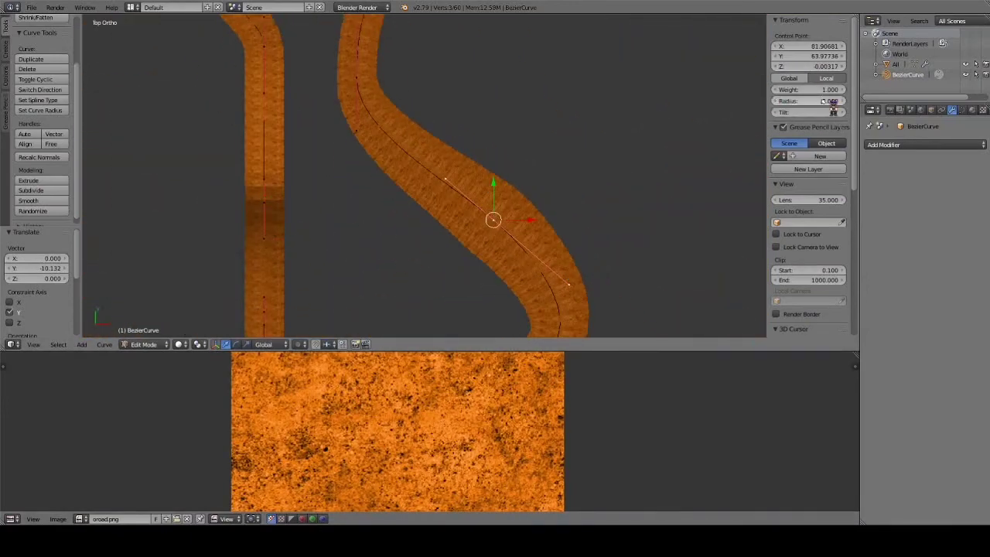
pyautogui.rightClick(537, 183)
pyautogui.keyDown('shift'); pyautogui.scroll(-5, 537, 183); pyautogui.keyUp('shift')
pyautogui.moveTo(448, 193)
pyautogui.mouseDown(button='middle')
pyautogui.moveTo(369, 91)
pyautogui.moveTo(410, 186)
pyautogui.mouseUp(button='middle')
pyautogui.rightClick(390, 186)
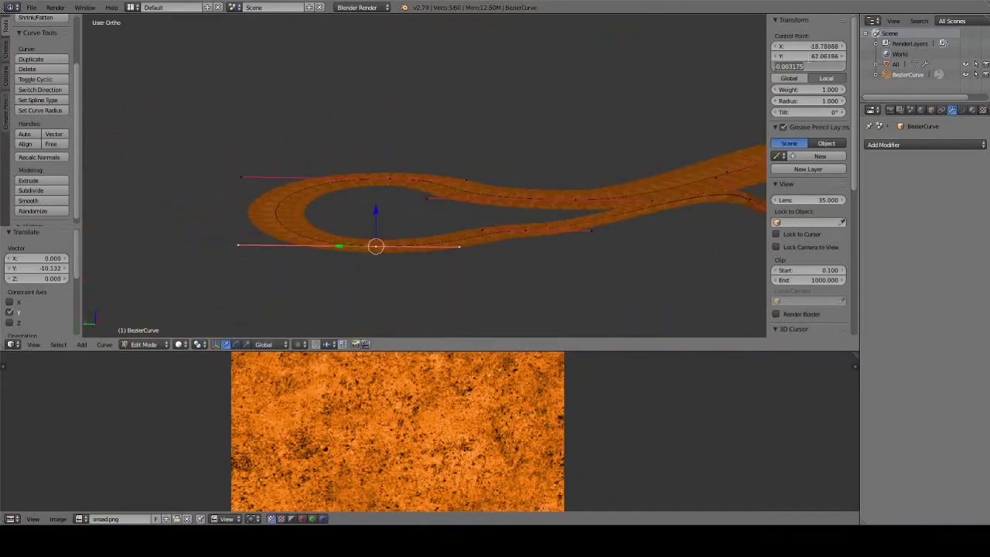
pyautogui.moveTo(760, 84)
pyautogui.mouseDown(button='middle')
pyautogui.moveTo(539, 142)
pyautogui.moveTo(380, 77)
pyautogui.mouseUp(button='middle')
pyautogui.press('KP_7')
pyautogui.keyDown('shift'); pyautogui.scroll(-5, 219, 95); pyautogui.keyUp('shift')
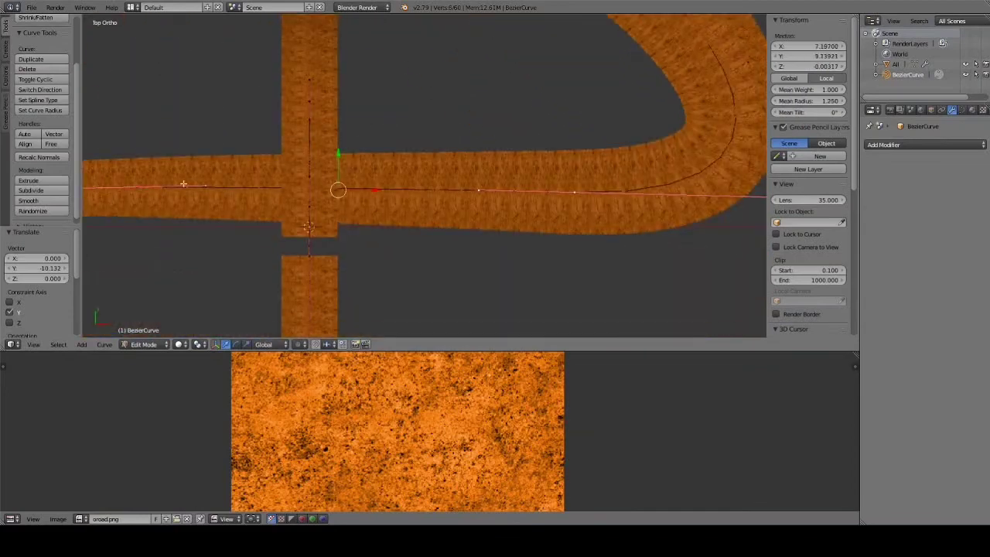
pyautogui.moveTo(183, 183); pyautogui.dragTo(325, 139, button='middle')
# Step: Raise a track vertex 2 units in Z, then set a vertex's Z value to 0 in the N panel
pyautogui.rightClick(155, 177)
pyautogui.press('g')
pyautogui.press('z')
pyautogui.press('2')
pyautogui.press('Return')
pyautogui.moveTo(542, 177); pyautogui.dragTo(434, 155, button='middle')
pyautogui.doubleClick(809, 66)
pyautogui.write('0')
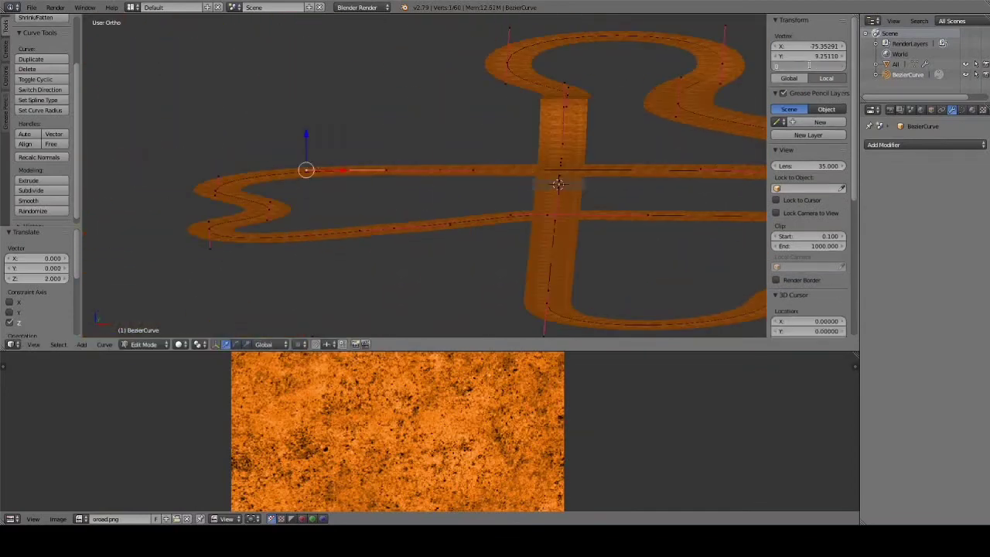
pyautogui.press('Return')
pyautogui.press('KP_7')
pyautogui.scroll(-4, 530, 221)
pyautogui.moveTo(531, 222)
pyautogui.mouseDown(button='middle')
pyautogui.moveTo(464, 250)
pyautogui.moveTo(415, 230)
pyautogui.mouseUp(button='middle')
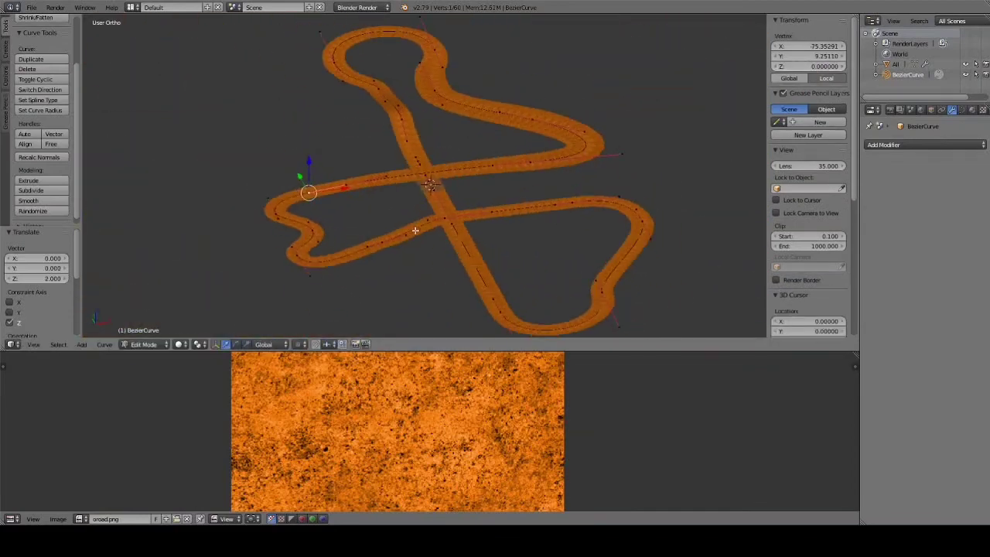
# Step: Move the crossroad vertex along the Y axis in top-down view
pyautogui.press('KP_7')
pyautogui.scroll(4, 405, 281)
pyautogui.rightClick(435, 298)
pyautogui.scroll(3, 535, 276)
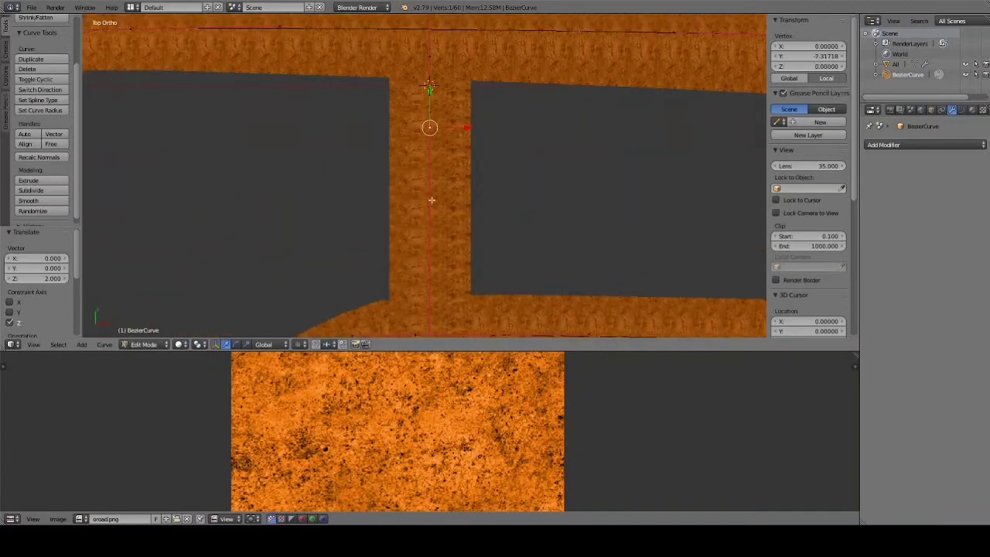
pyautogui.scroll(-3, 432, 199)
pyautogui.scroll(4, 442, 170)
pyautogui.press('g')
pyautogui.press('y')
pyautogui.click(490, 269)
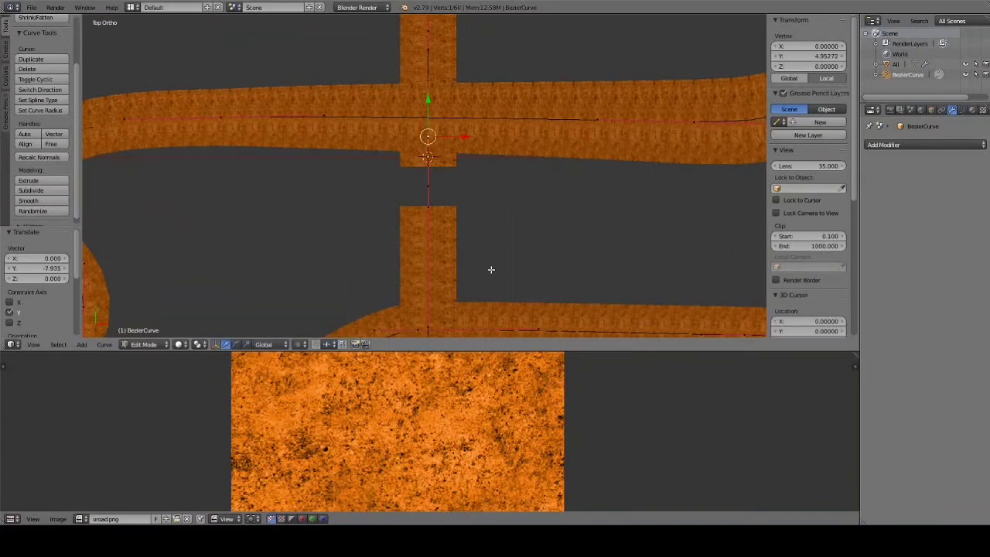
# Step: Shift the lower stub's end and the lower road junction up along Y
pyautogui.scroll(-1, 464, 274)
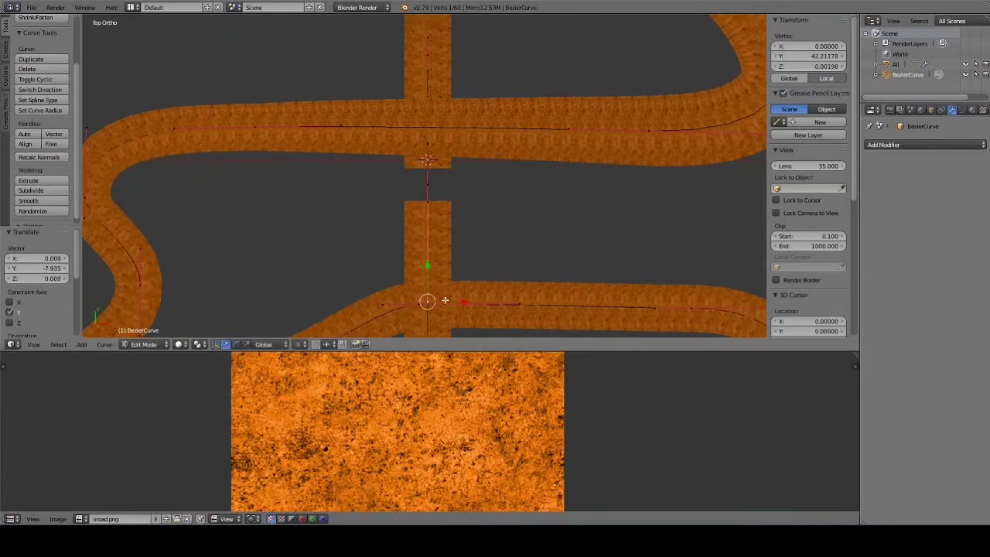
pyautogui.scroll(3, 445, 300)
pyautogui.scroll(-3, 497, 247)
pyautogui.press('g')
pyautogui.press('y')
pyautogui.click(455, 213)
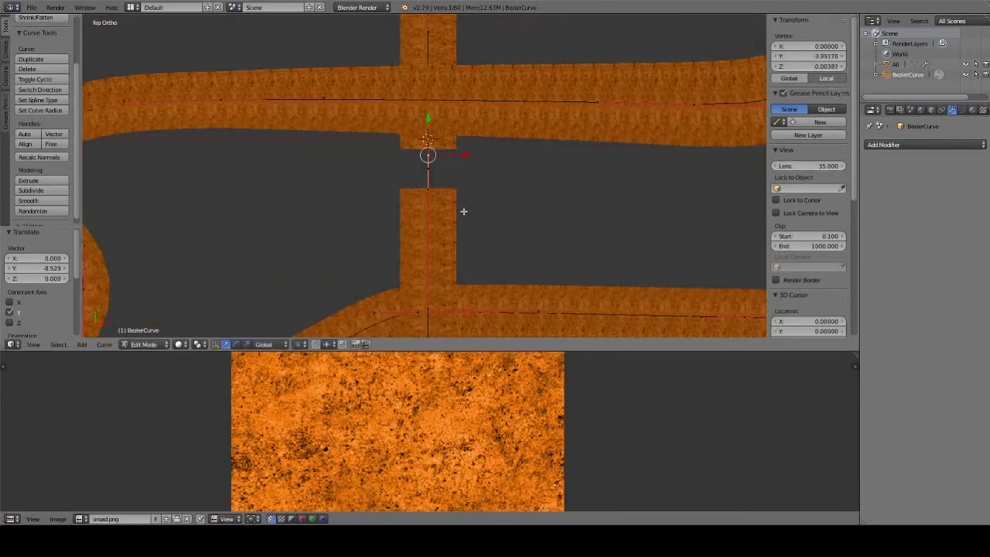
pyautogui.press('g')
pyautogui.press('y')
pyautogui.click(445, 137)
# Step: Select the control points at the road crossing and subdivide between them with W
pyautogui.scroll(-2, 466, 277)
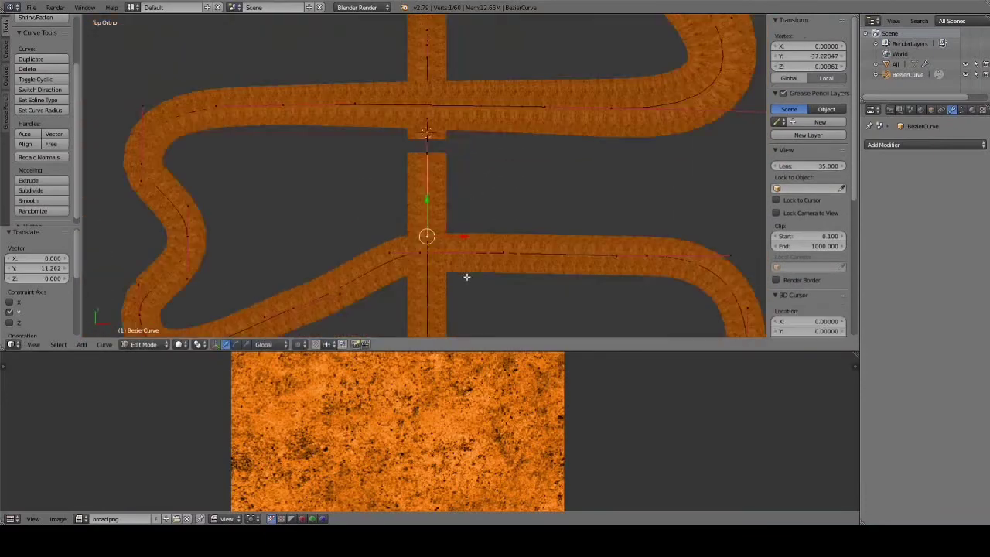
pyautogui.moveTo(466, 276)
pyautogui.mouseDown(button='middle')
pyautogui.moveTo(592, 193)
pyautogui.moveTo(504, 201)
pyautogui.mouseUp(button='middle')
pyautogui.press('KP_7')
pyautogui.scroll(4, 464, 191)
pyautogui.rightClick(456, 211)
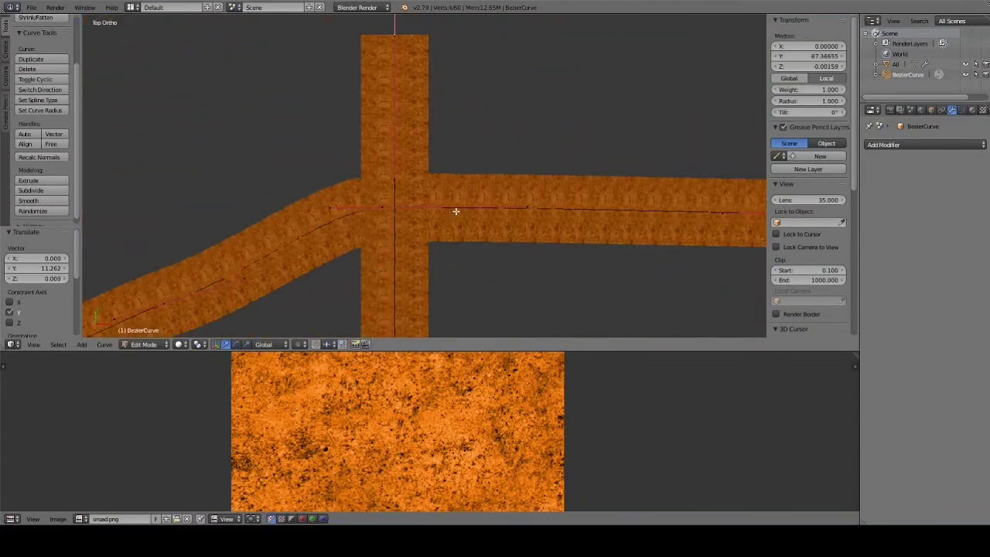
pyautogui.press('w')
pyautogui.click(456, 211)
pyautogui.scroll(-4, 455, 211)
pyautogui.scroll(4, 456, 212)
pyautogui.scroll(-4, 456, 211)
# Step: Add another point, subdivide the selected segments, and raise the points 6 units in Z
pyautogui.moveTo(456, 211)
pyautogui.mouseDown(button='middle')
pyautogui.moveTo(311, 130)
pyautogui.moveTo(451, 186)
pyautogui.moveTo(546, 187)
pyautogui.mouseUp(button='middle')
pyautogui.keyDown('shift'); pyautogui.rightClick(526, 182); pyautogui.keyUp('shift')
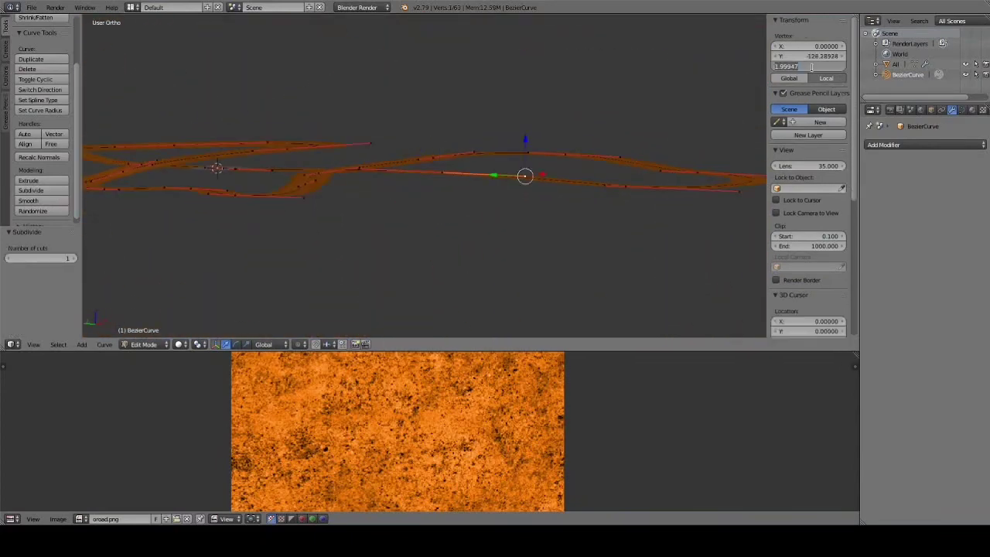
pyautogui.press('KP_7')
pyautogui.scroll(4, 520, 170)
pyautogui.scroll(-2, 520, 170)
pyautogui.click(64, 196)
pyautogui.scroll(-2, 411, 221)
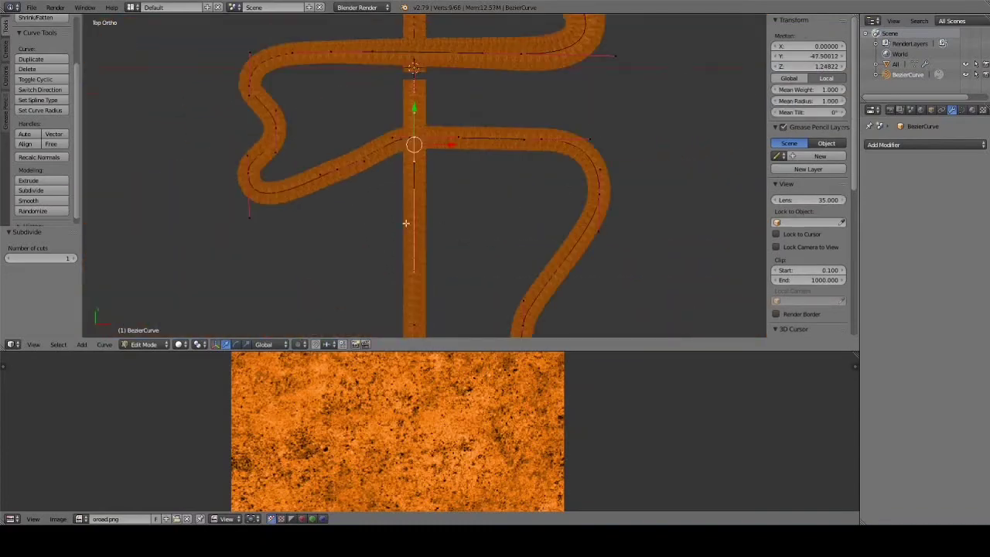
pyautogui.press('g')
pyautogui.press('z')
pyautogui.press('6')
pyautogui.press('Return')
# Step: Move a control point near the overpass 7.766 units lower along Y
pyautogui.moveTo(427, 188)
pyautogui.mouseDown(button='middle')
pyautogui.moveTo(398, 190)
pyautogui.moveTo(426, 127)
pyautogui.moveTo(416, 100)
pyautogui.mouseUp(button='middle')
pyautogui.press('KP_7')
pyautogui.rightClick(336, 177)
pyautogui.press('g')
pyautogui.press('y')
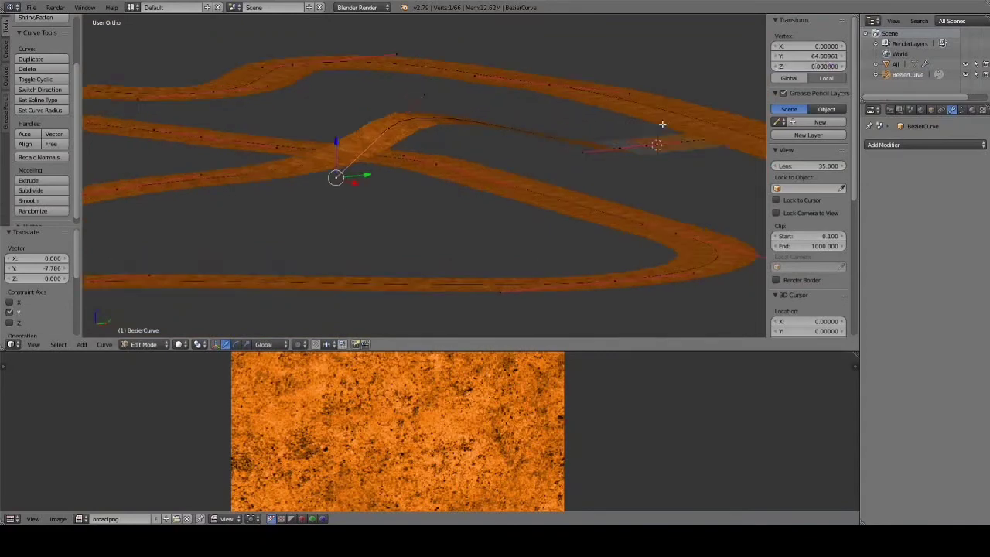
pyautogui.click(663, 126)
pyautogui.scroll(3, 616, 162)
pyautogui.scroll(3, 617, 162)
pyautogui.scroll(-5, 609, 167)
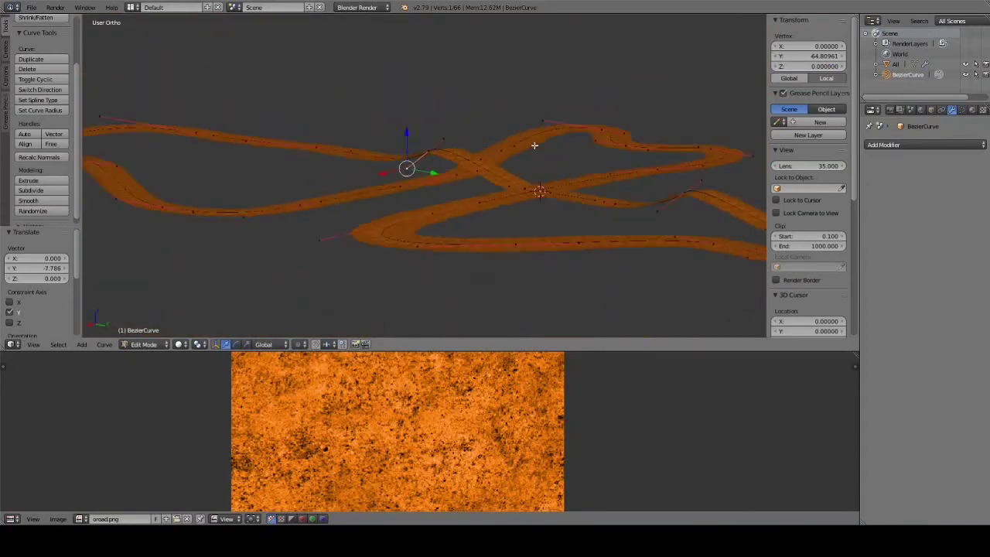
# Step: Enlarge the 3D view top-down and select two control points on the right loop
pyautogui.moveTo(532, 144)
pyautogui.mouseDown(button='middle')
pyautogui.moveTo(530, 162)
pyautogui.moveTo(557, 199)
pyautogui.mouseUp(button='middle')
pyautogui.press('KP_7')
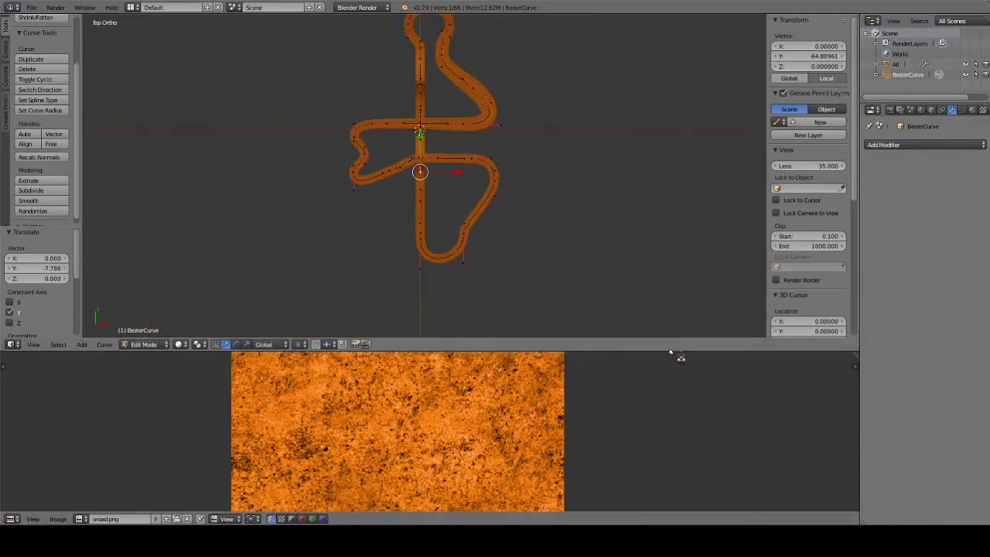
pyautogui.moveTo(680, 352); pyautogui.dragTo(680, 473)
pyautogui.rightClick(470, 347)
pyautogui.rightClick(509, 286)
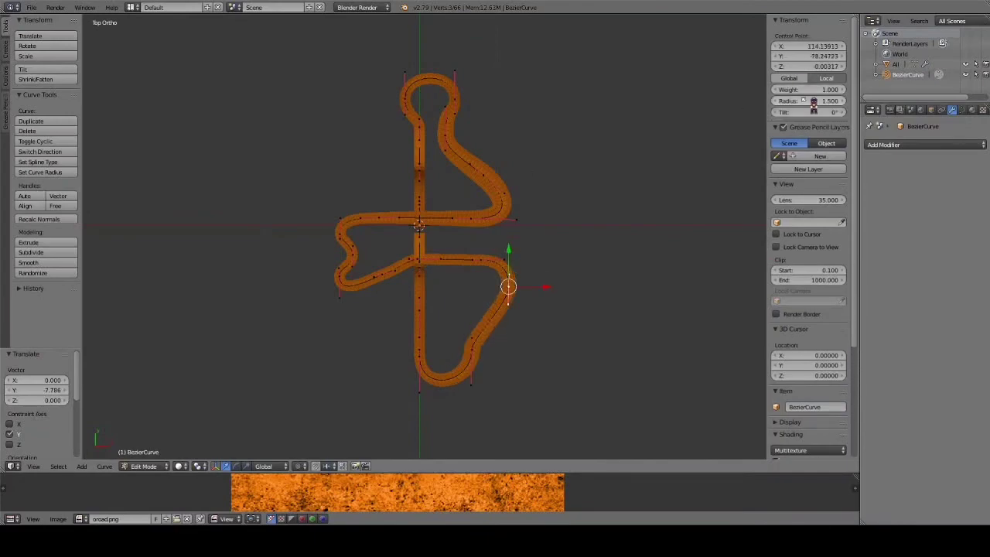
# Step: Select a cross-section edge of the road and lower that road section
pyautogui.scroll(2, 653, 237)
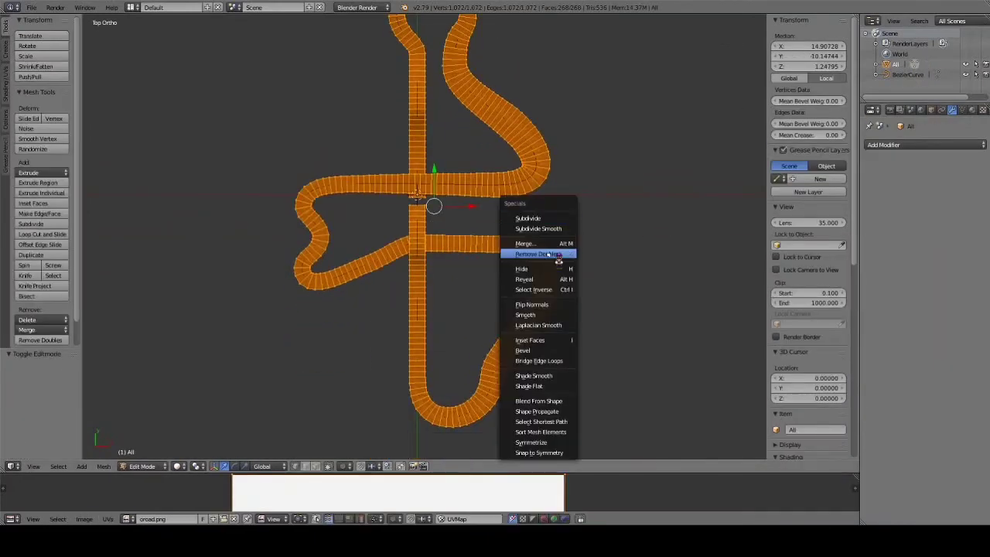
pyautogui.scroll(1, 528, 216)
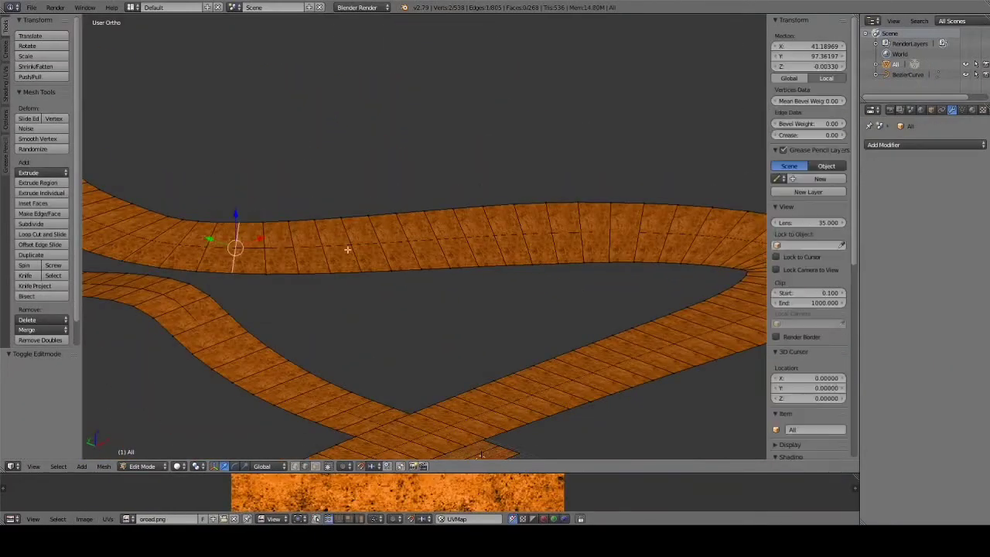
pyautogui.moveTo(408, 239); pyautogui.dragTo(541, 232, button='middle')
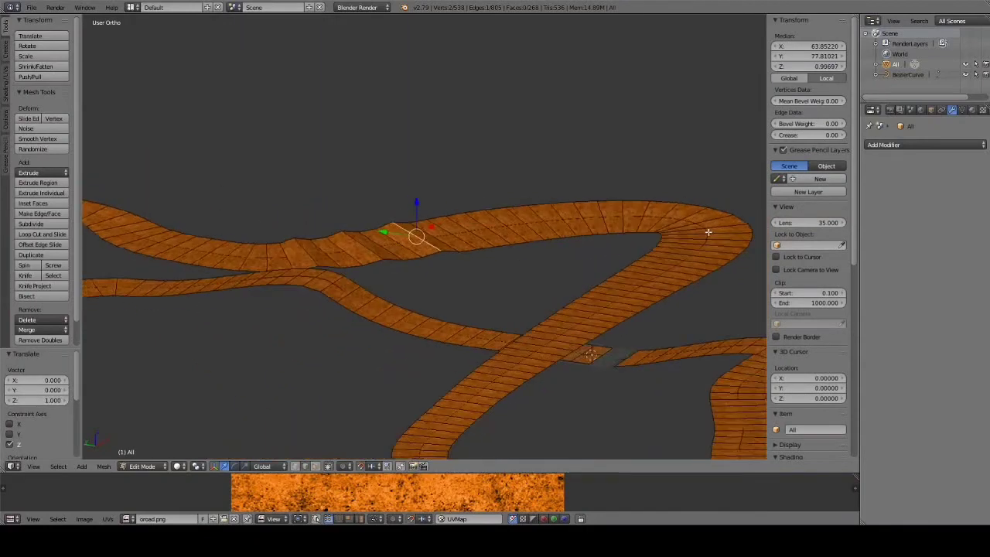
pyautogui.rightClick(613, 234)
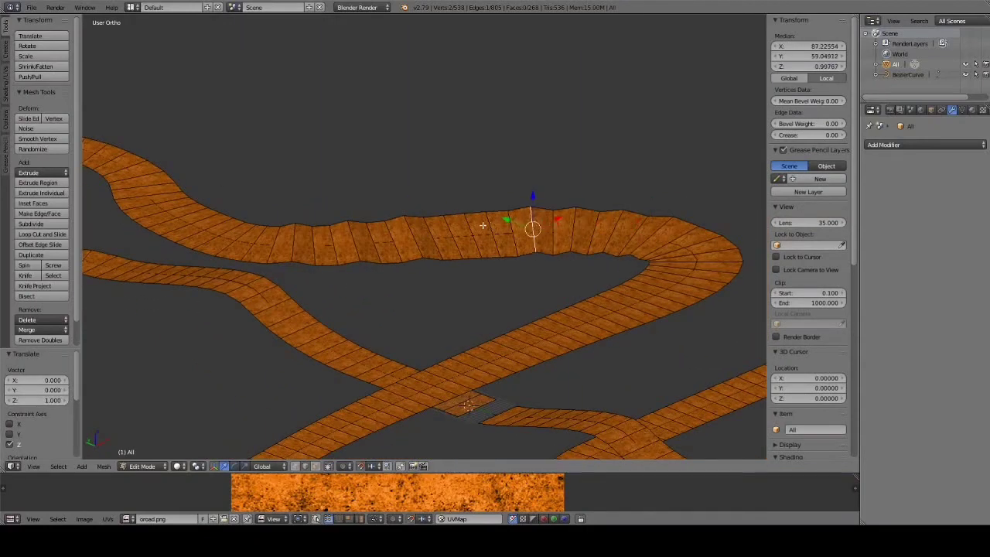
pyautogui.moveTo(473, 230); pyautogui.dragTo(344, 326, button='middle')
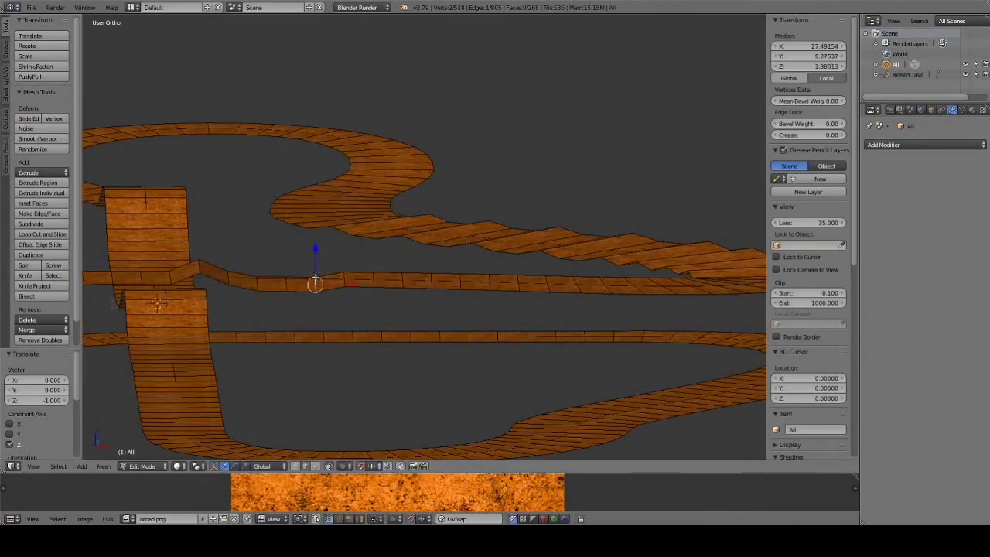
pyautogui.click(361, 274)
# Step: Delete the overlapping faces at the junction and set the selection's Median Z to 8
pyautogui.moveTo(361, 273)
pyautogui.mouseDown(button='middle')
pyautogui.moveTo(385, 369)
pyautogui.moveTo(420, 303)
pyautogui.mouseUp(button='middle')
pyautogui.press('x')
pyautogui.click(810, 65)
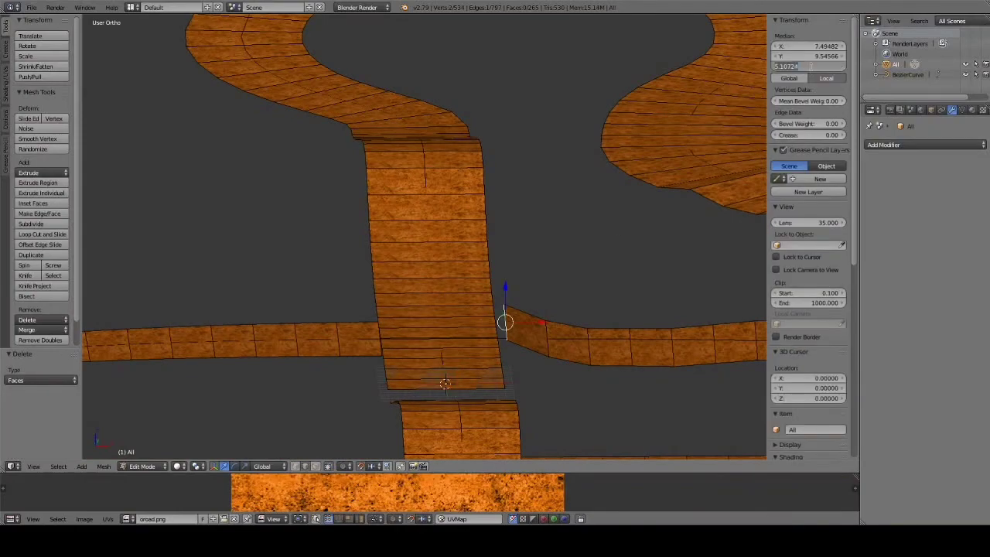
pyautogui.scroll(-3, 582, 202)
pyautogui.moveTo(552, 253)
pyautogui.mouseDown(button='middle')
pyautogui.moveTo(597, 243)
pyautogui.moveTo(466, 177)
pyautogui.moveTo(371, 185)
pyautogui.mouseUp(button='middle')
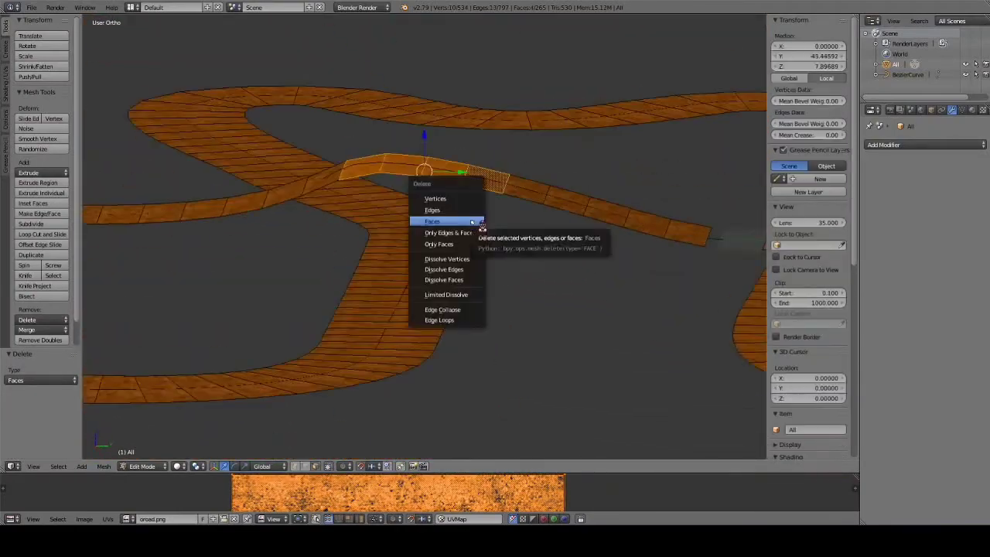
pyautogui.write('8')
pyautogui.press('Return')
pyautogui.moveTo(557, 186)
pyautogui.mouseDown(button='middle')
pyautogui.moveTo(592, 172)
pyautogui.moveTo(641, 199)
pyautogui.moveTo(599, 268)
pyautogui.mouseUp(button='middle')
pyautogui.press('KP_7')
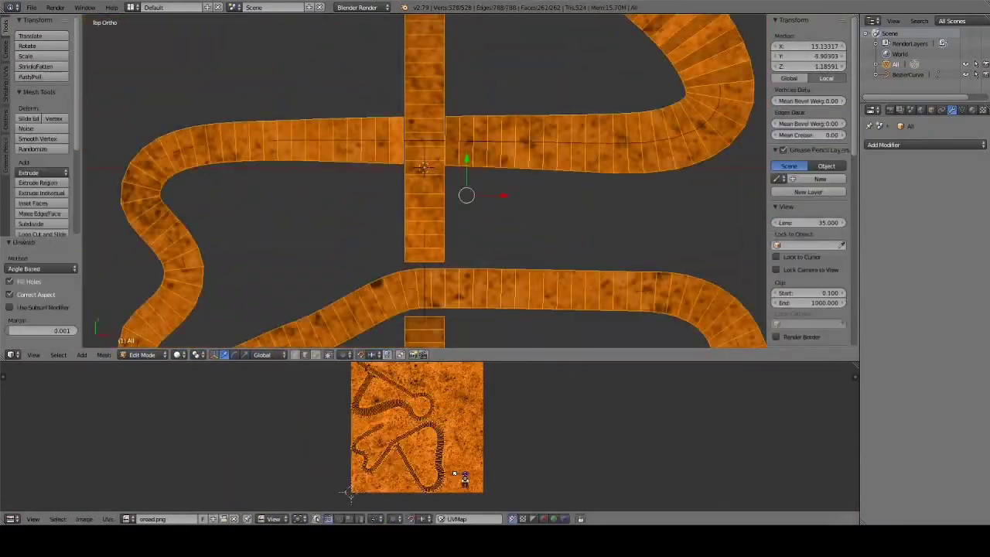
# Step: Move the road's UV island into place over the road texture
pyautogui.press('g')
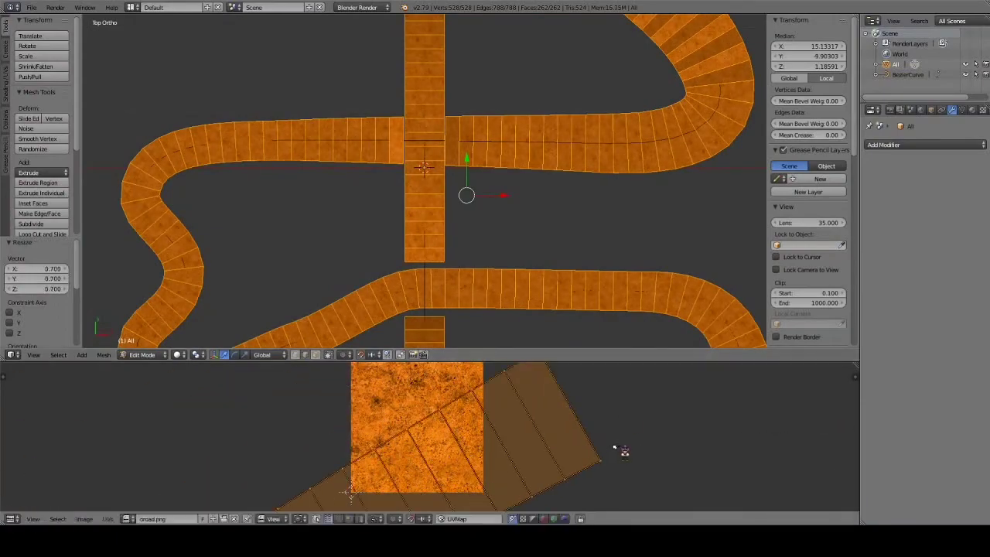
pyautogui.click(527, 291)
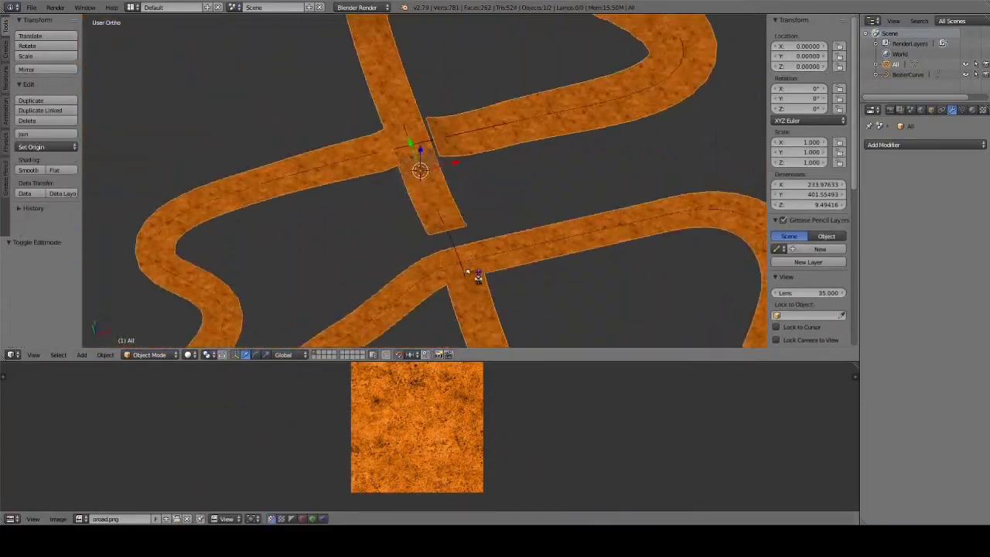
pyautogui.press('KP_7')
pyautogui.scroll(-5, 405, 232)
pyautogui.moveTo(508, 261)
pyautogui.mouseDown(button='middle')
pyautogui.moveTo(398, 150)
pyautogui.moveTo(348, 202)
pyautogui.mouseUp(button='middle')
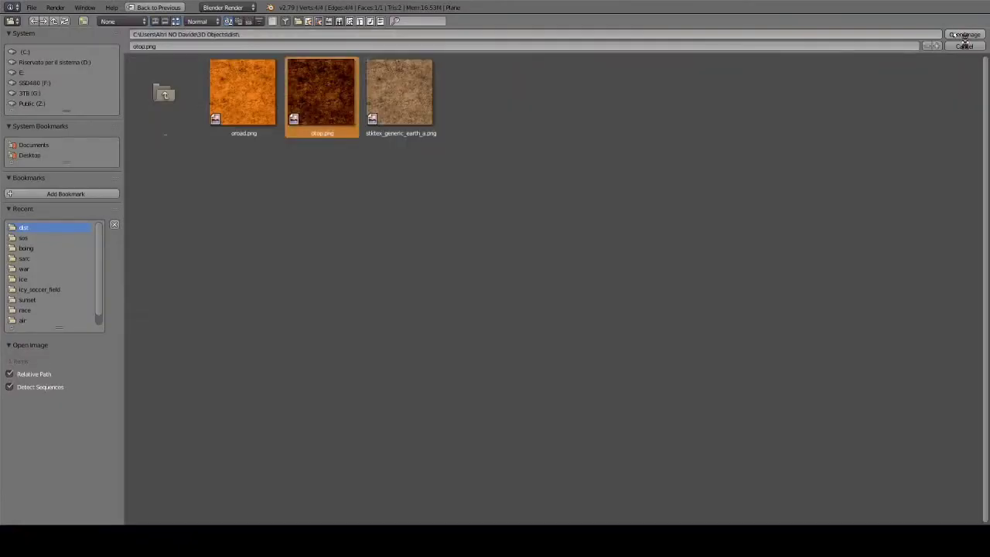
# Step: Load the dark earth texture image onto the ground plane
pyautogui.click(964, 35)
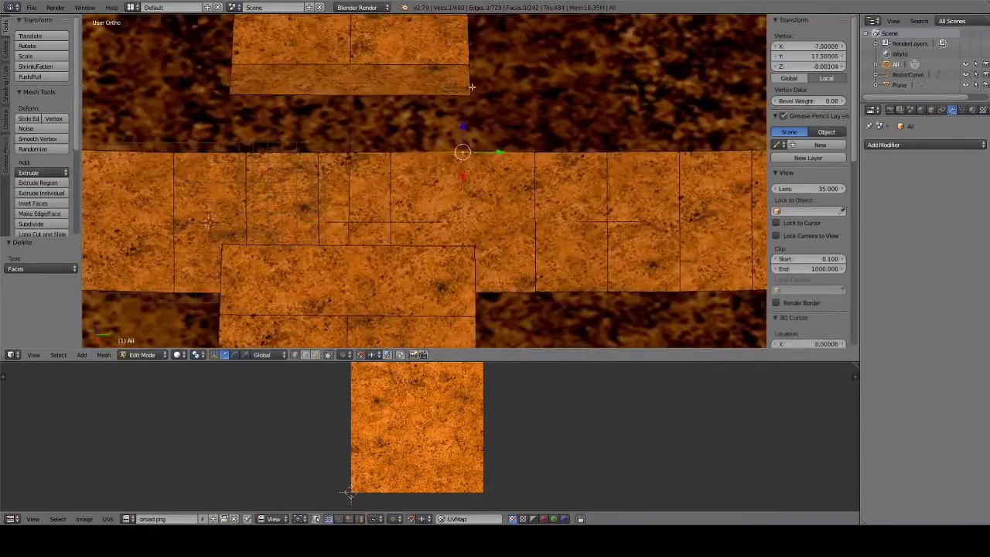
# Step: Fill the selected border vertices at the crossing with a new face
pyautogui.press('f')
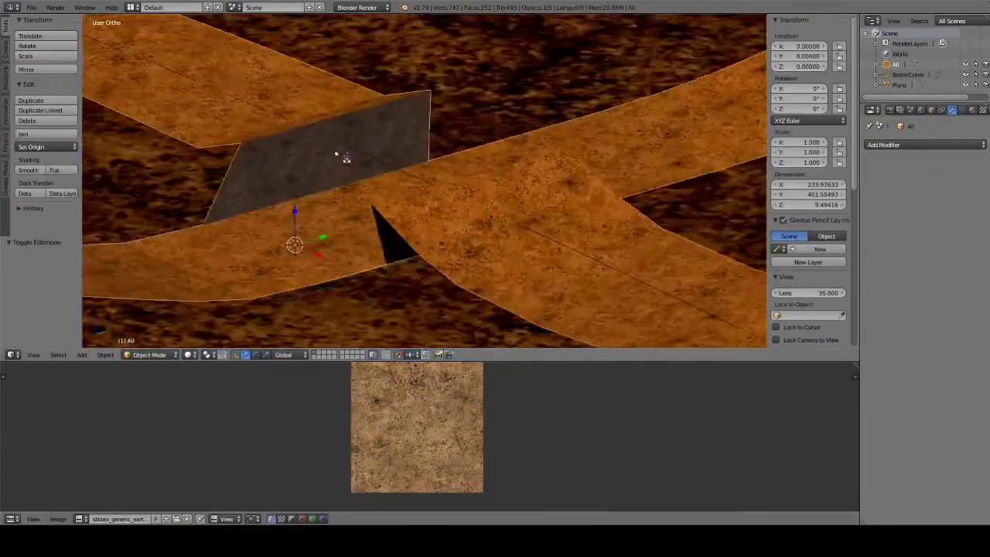
pyautogui.moveTo(346, 157)
pyautogui.mouseDown(button='middle')
pyautogui.moveTo(526, 139)
pyautogui.moveTo(325, 132)
pyautogui.moveTo(381, 329)
pyautogui.mouseUp(button='middle')
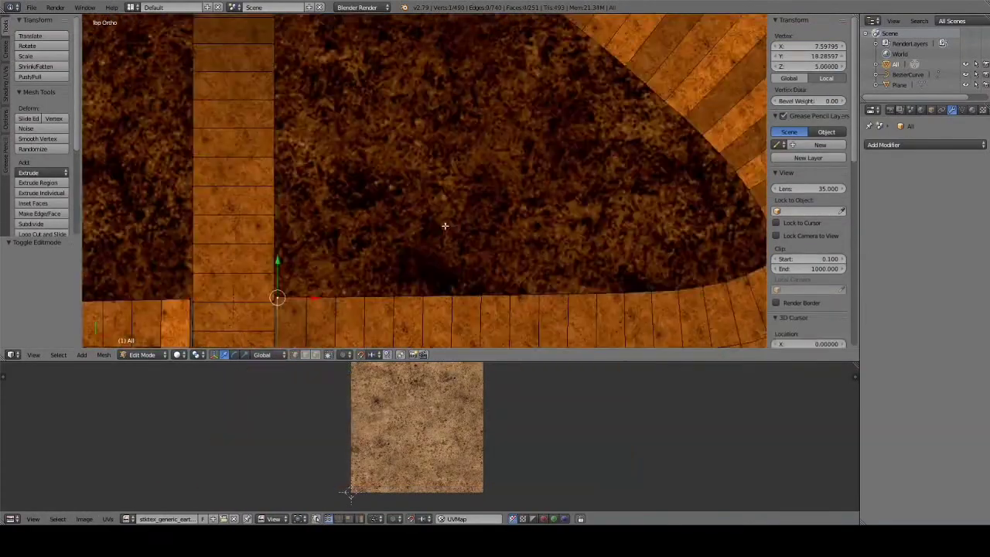
# Step: Extrude a new vertex and place it inside the road loop
pyautogui.press('Return')
pyautogui.scroll(3, 424, 244)
pyautogui.scroll(-3, 387, 233)
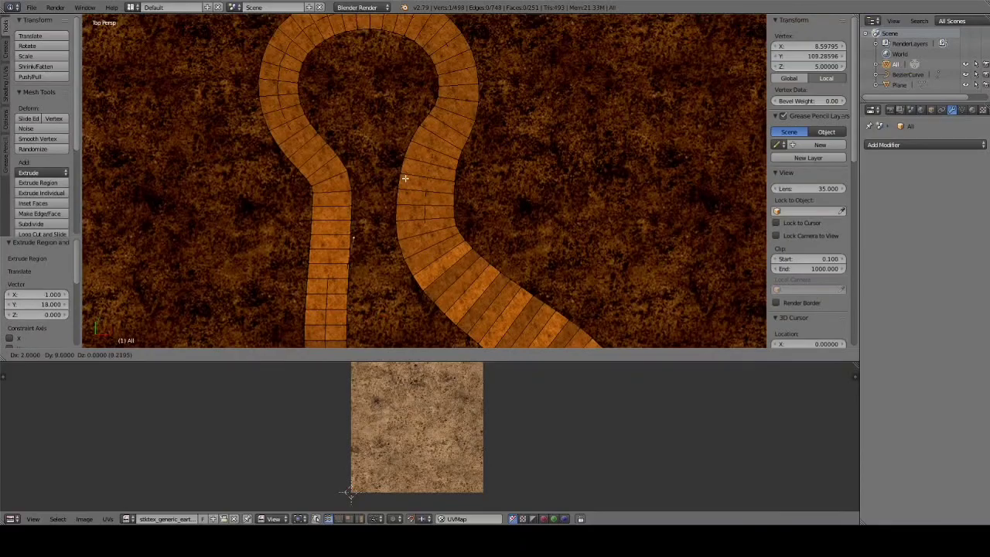
pyautogui.click(405, 179)
pyautogui.scroll(3, 332, 221)
pyautogui.moveTo(420, 214)
pyautogui.mouseDown(button='middle')
pyautogui.moveTo(335, 229)
pyautogui.moveTo(287, 115)
pyautogui.moveTo(359, 155)
pyautogui.moveTo(222, 109)
pyautogui.moveTo(165, 129)
pyautogui.moveTo(369, 194)
pyautogui.mouseUp(button='middle')
pyautogui.press('KP_7')
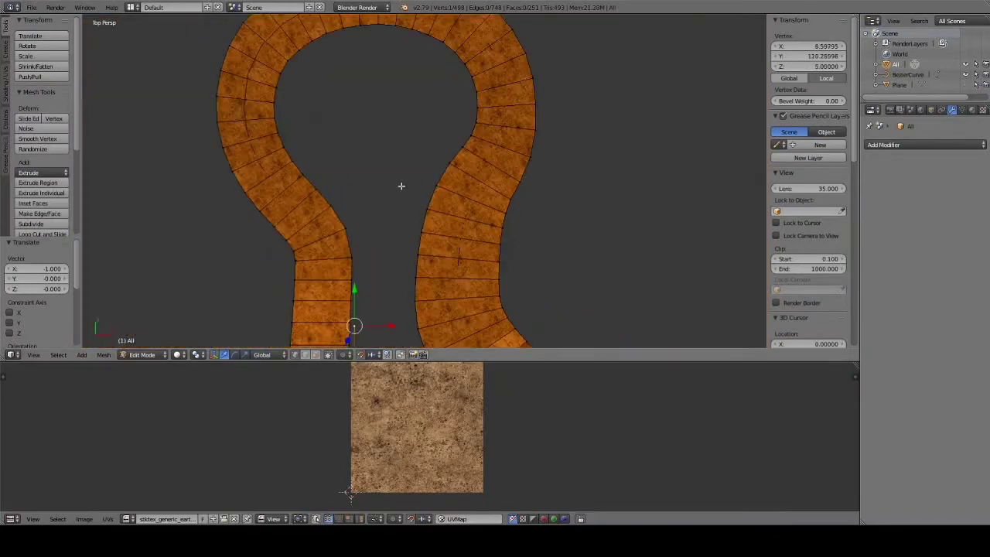
pyautogui.scroll(-2, 401, 185)
pyautogui.press('g')
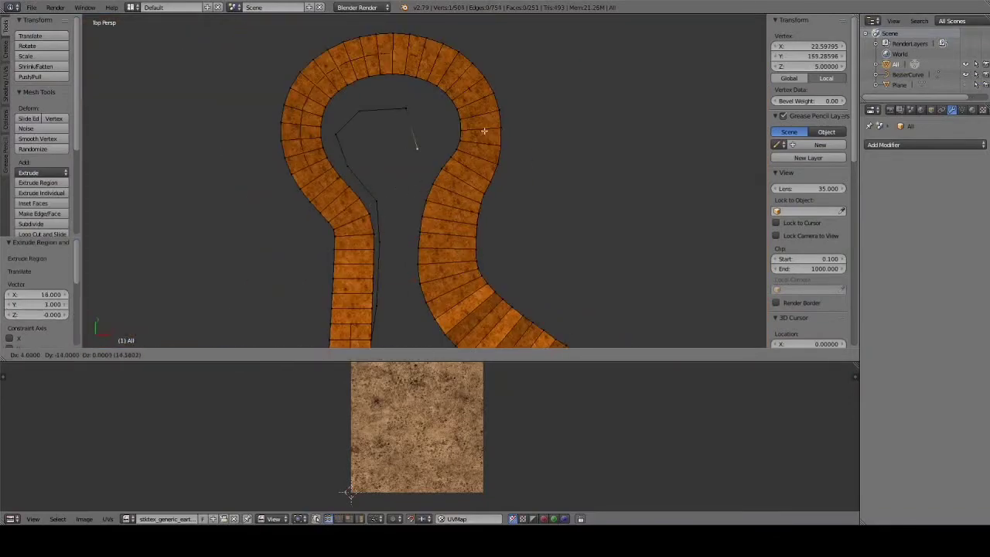
pyautogui.click(494, 306)
# Step: Extrude a second vertex along the loop and join it to another vertex with an edge
pyautogui.press('e')
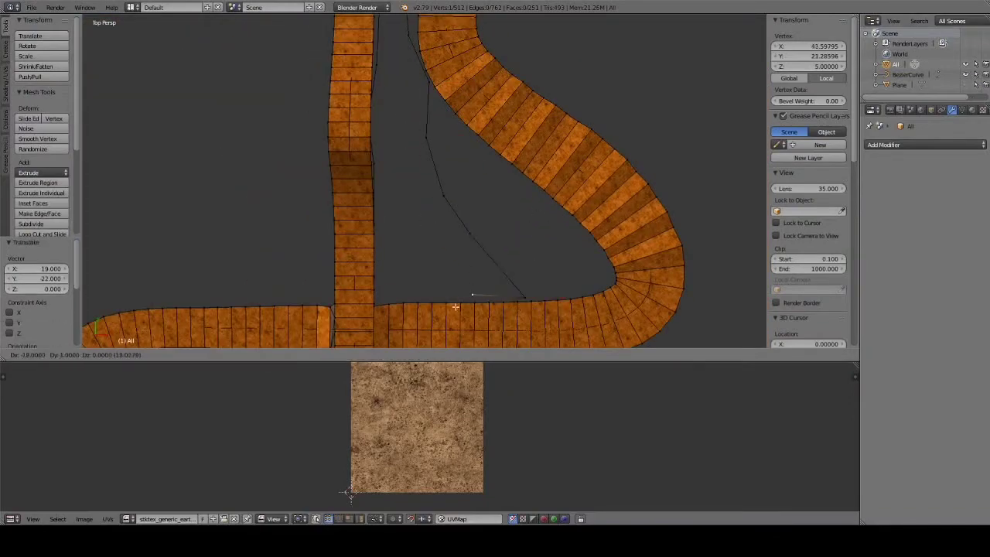
pyautogui.keyDown('shift'); pyautogui.rightClick(379, 305); pyautogui.keyUp('shift')
pyautogui.press('f')
pyautogui.moveTo(379, 305)
pyautogui.mouseDown(button='middle')
pyautogui.moveTo(405, 201)
pyautogui.moveTo(287, 172)
pyautogui.moveTo(470, 249)
pyautogui.mouseUp(button='middle')
pyautogui.press('KP_7')
pyautogui.scroll(4, 499, 221)
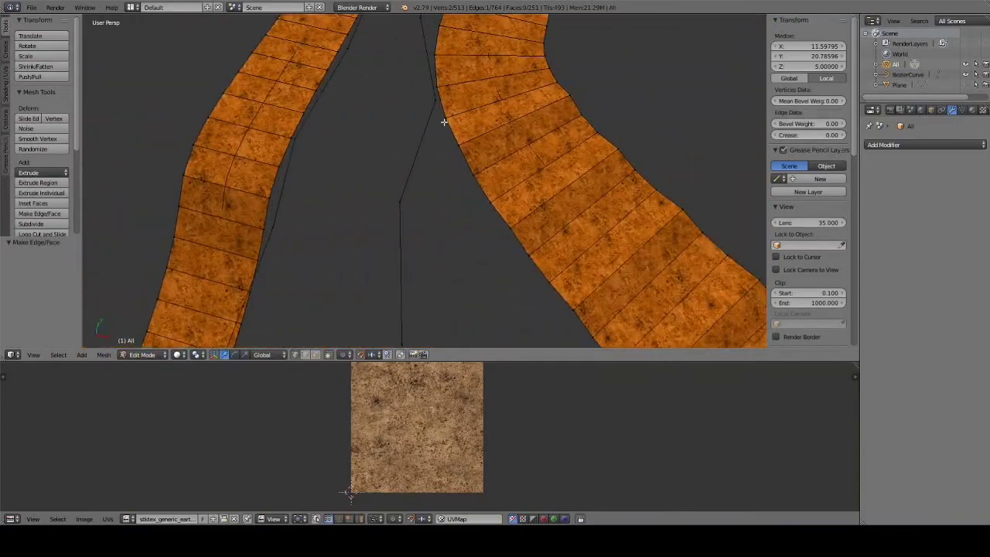
# Step: Extrude another vertex from the chain's end and connect it to a neighbouring vertex
pyautogui.rightClick(446, 122)
pyautogui.press('e')
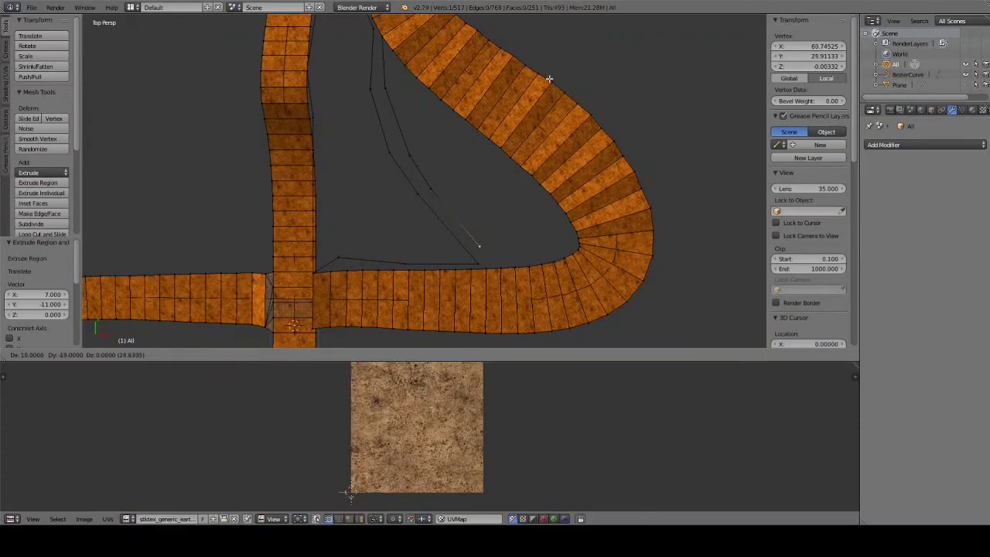
pyautogui.click(550, 78)
pyautogui.keyDown('shift'); pyautogui.rightClick(372, 21); pyautogui.keyUp('shift')
pyautogui.press('f')
pyautogui.moveTo(372, 21); pyautogui.dragTo(332, 44, button='middle')
pyautogui.moveTo(291, 81); pyautogui.dragTo(536, 234, button='middle')
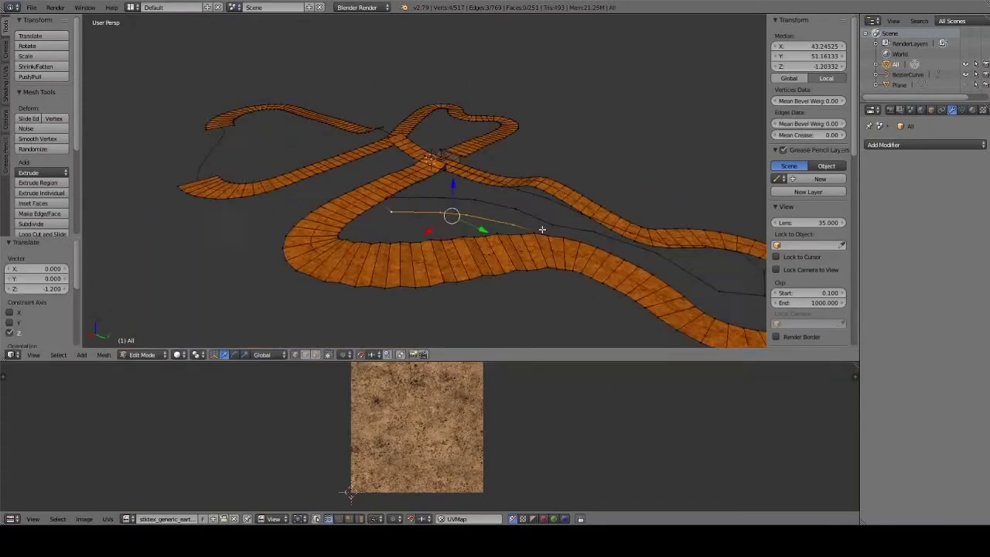
pyautogui.scroll(3, 542, 230)
pyautogui.moveTo(541, 235); pyautogui.dragTo(279, 139, button='middle')
# Step: Fill a face between the vertex chain and the road
pyautogui.moveTo(550, 271); pyautogui.dragTo(365, 237, button='middle')
pyautogui.press('f')
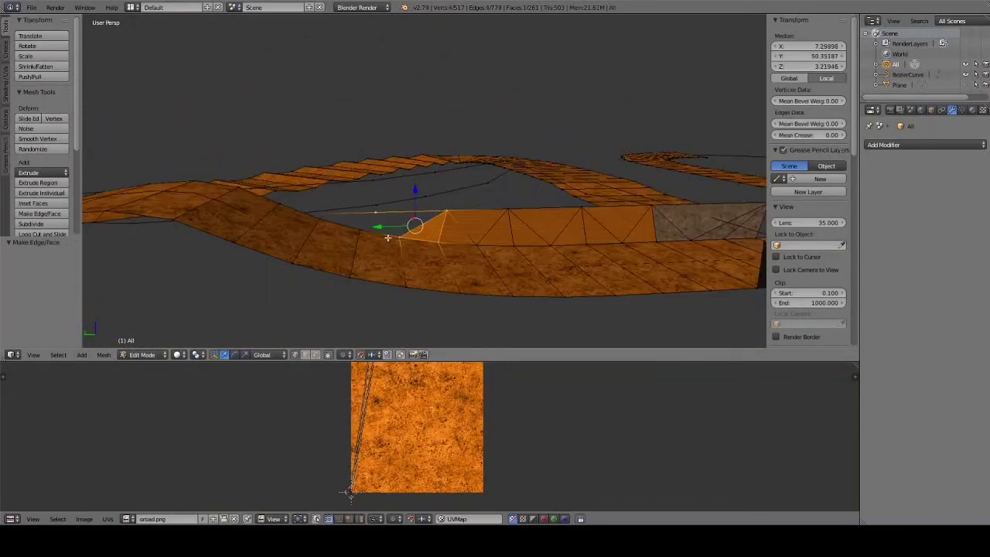
pyautogui.moveTo(374, 251)
pyautogui.mouseDown(button='middle')
pyautogui.moveTo(309, 272)
pyautogui.moveTo(268, 248)
pyautogui.mouseUp(button='middle')
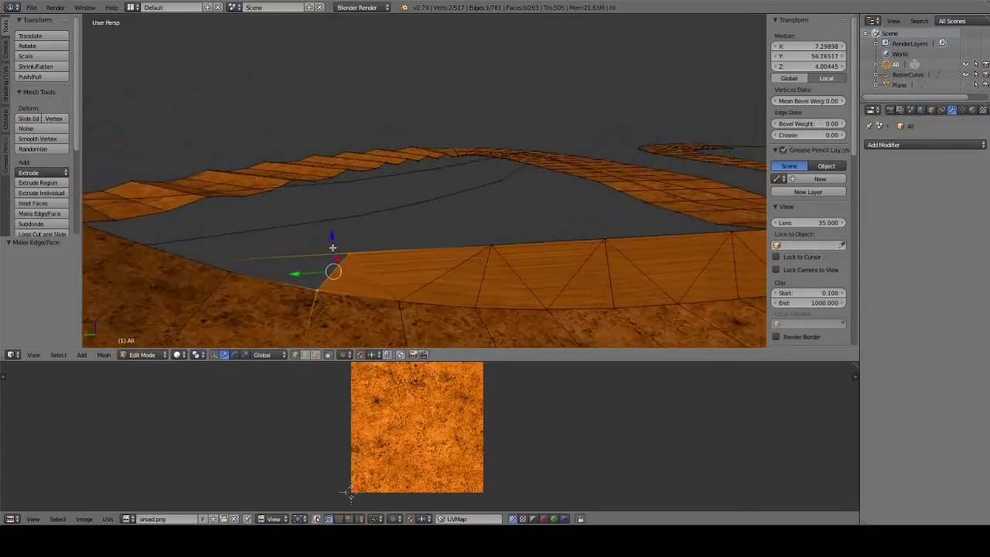
pyautogui.moveTo(377, 254)
pyautogui.mouseDown(button='middle')
pyautogui.moveTo(333, 155)
pyautogui.moveTo(369, 241)
pyautogui.moveTo(472, 243)
pyautogui.mouseUp(button='middle')
pyautogui.press('KP_7')
# Step: Move a chain vertex -2 along X and fill another face to the road
pyautogui.rightClick(335, 137)
pyautogui.press('g')
pyautogui.press('x')
pyautogui.press('-')
pyautogui.press('2')
pyautogui.press('Return')
pyautogui.press('f')
# Step: Shift a road-edge vertex 1 unit along X and fill a face across the gap
pyautogui.press('KP_7')
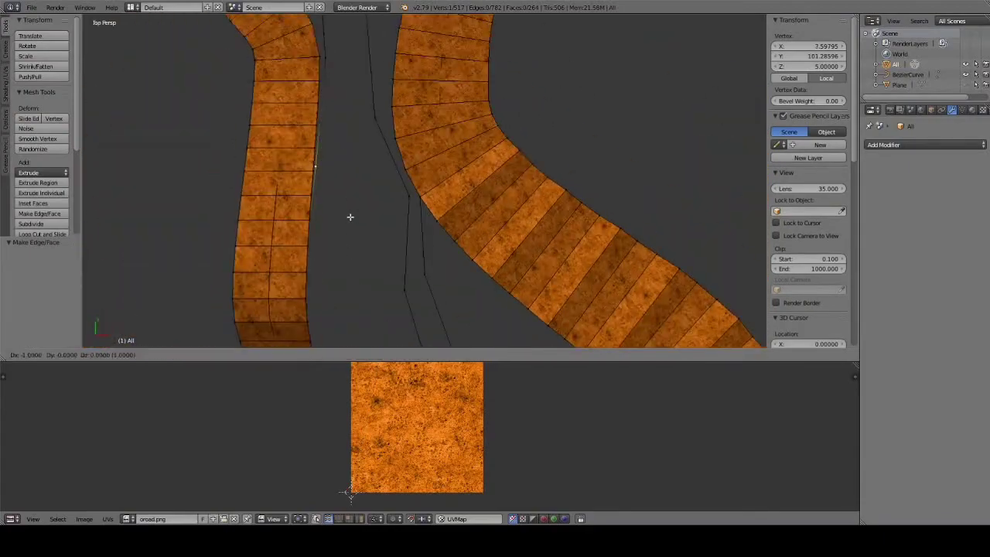
pyautogui.rightClick(348, 133)
pyautogui.moveTo(348, 132); pyautogui.dragTo(492, 137, button='middle')
pyautogui.press('g')
pyautogui.press('x')
pyautogui.press('1')
pyautogui.press('Return')
pyautogui.moveTo(488, 196); pyautogui.dragTo(441, 196, button='middle')
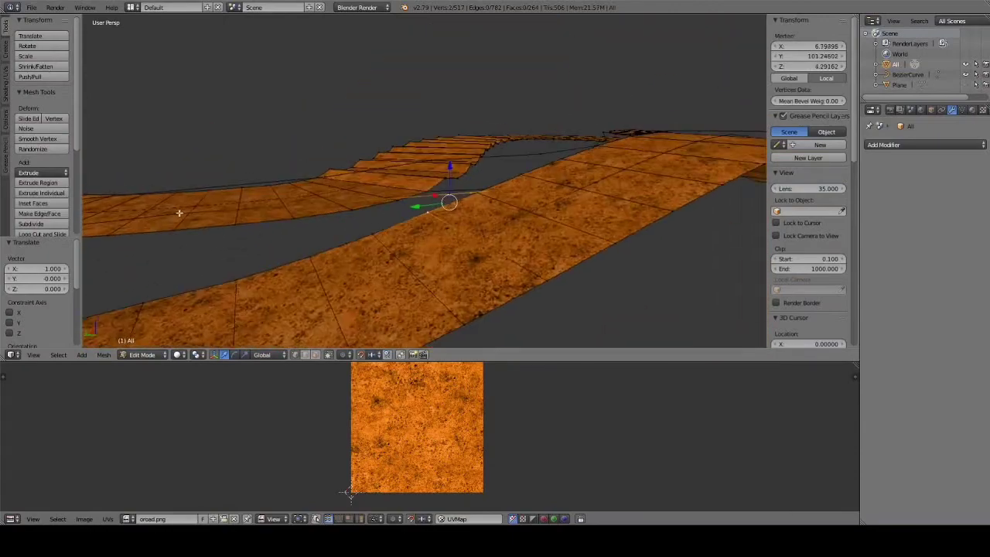
pyautogui.keyDown('shift'); pyautogui.rightClick(441, 196); pyautogui.keyUp('shift')
pyautogui.press('f')
# Step: Flip the normals of the new fill faces via the W specials menu
pyautogui.press('Tab')
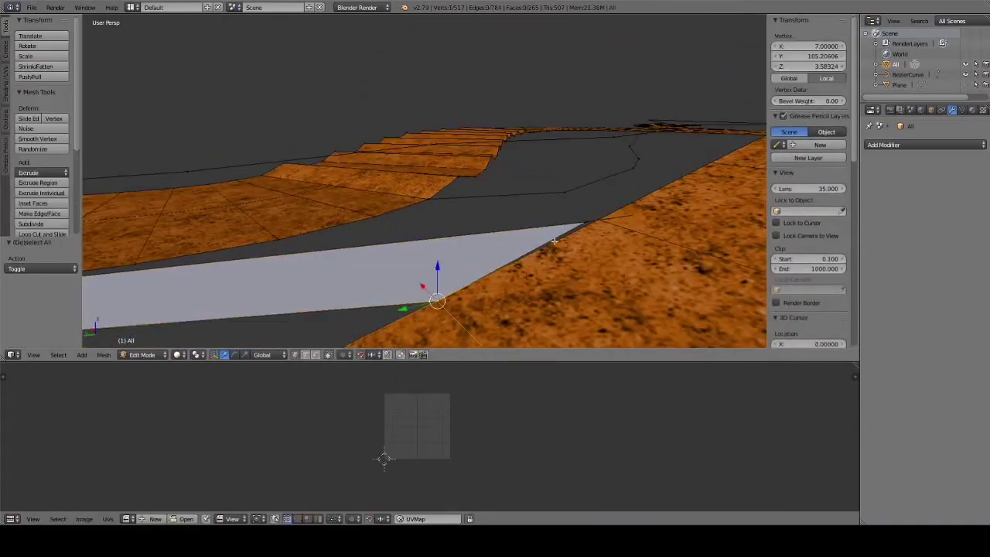
pyautogui.moveTo(448, 280)
pyautogui.mouseDown(button='middle')
pyautogui.moveTo(418, 164)
pyautogui.moveTo(417, 290)
pyautogui.moveTo(278, 267)
pyautogui.moveTo(460, 233)
pyautogui.mouseUp(button='middle')
pyautogui.press('w')
pyautogui.click(418, 164)
# Step: Fill fan faces into the first gaps around the crossing
pyautogui.press('f')
pyautogui.press('f')
pyautogui.press('f')
pyautogui.moveTo(396, 284); pyautogui.dragTo(463, 180, button='middle')
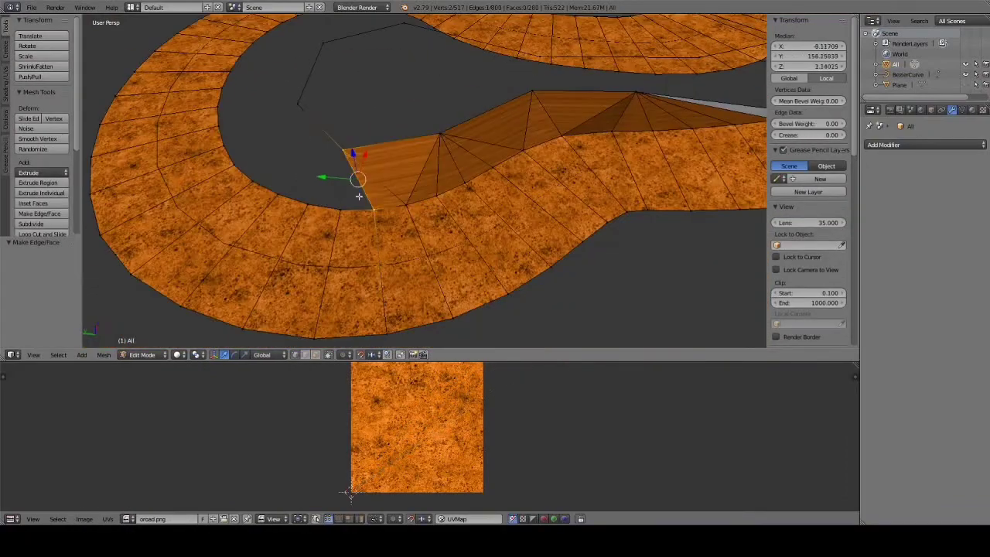
pyautogui.moveTo(358, 196)
pyautogui.mouseDown(button='middle')
pyautogui.moveTo(420, 177)
pyautogui.moveTo(527, 169)
pyautogui.mouseUp(button='middle')
pyautogui.press('f')
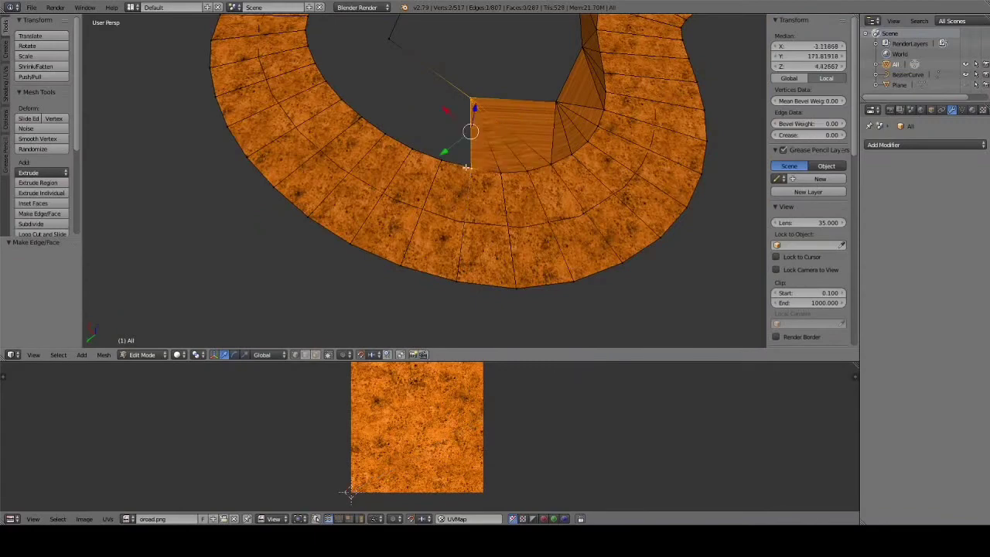
pyautogui.press('f')
pyautogui.moveTo(467, 166); pyautogui.dragTo(451, 167, button='middle')
pyautogui.press('f')
pyautogui.moveTo(324, 188); pyautogui.dragTo(351, 240, button='middle')
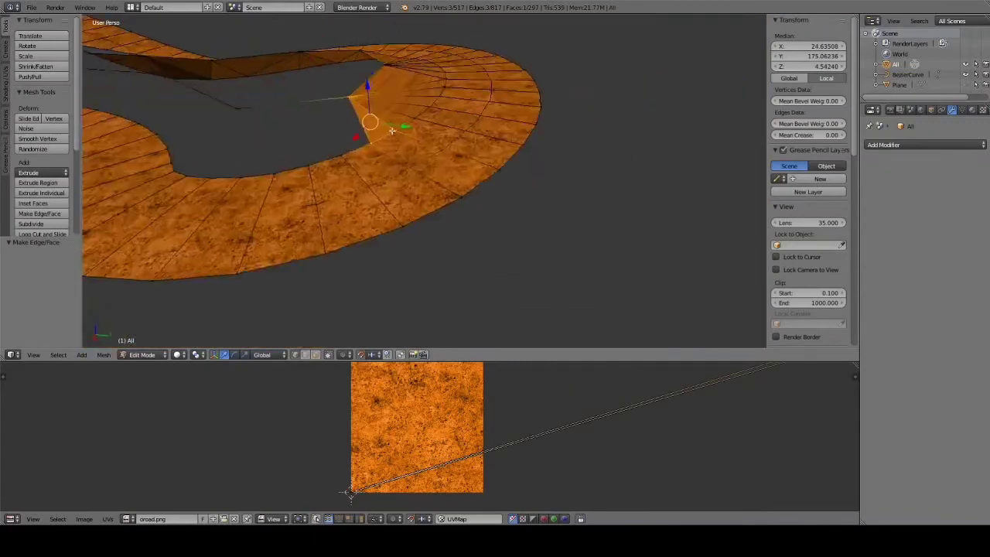
pyautogui.press('f')
pyautogui.moveTo(419, 181); pyautogui.dragTo(558, 222, button='middle')
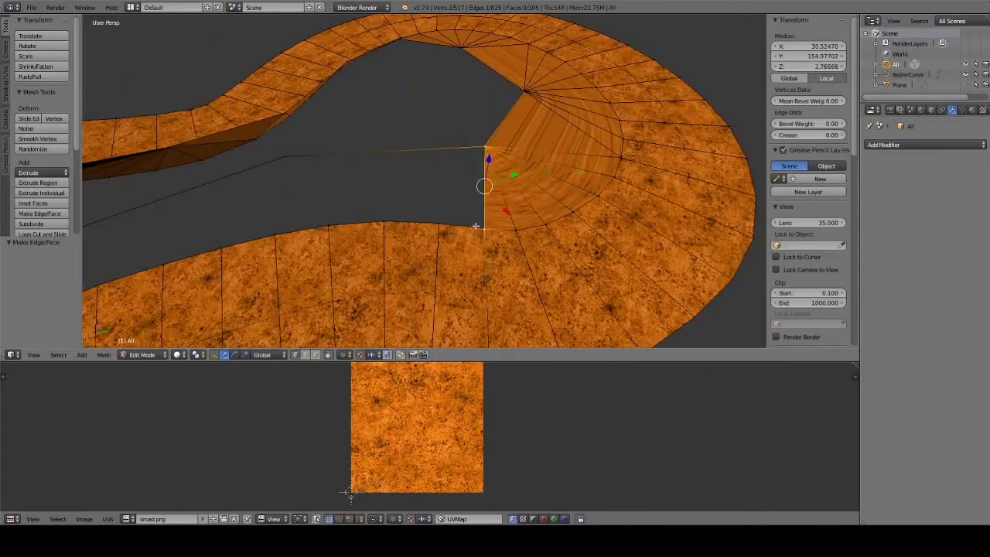
# Step: Fill the remaining gaps along the curve's boundary with more faces
pyautogui.press('f')
pyautogui.moveTo(321, 220); pyautogui.dragTo(269, 232, button='middle')
pyautogui.press('f')
pyautogui.moveTo(328, 270); pyautogui.dragTo(294, 270, button='middle')
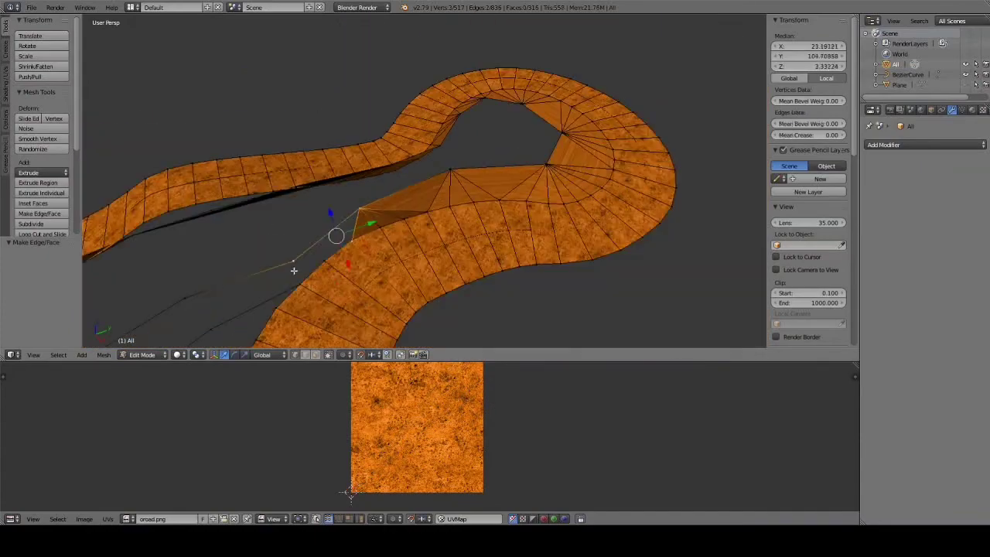
pyautogui.moveTo(191, 296)
pyautogui.mouseDown(button='middle')
pyautogui.moveTo(286, 270)
pyautogui.moveTo(250, 310)
pyautogui.moveTo(256, 194)
pyautogui.moveTo(291, 92)
pyautogui.moveTo(396, 108)
pyautogui.mouseUp(button='middle')
pyautogui.press('f')
pyautogui.press('KP_7')
pyautogui.press('f')
pyautogui.press('f')
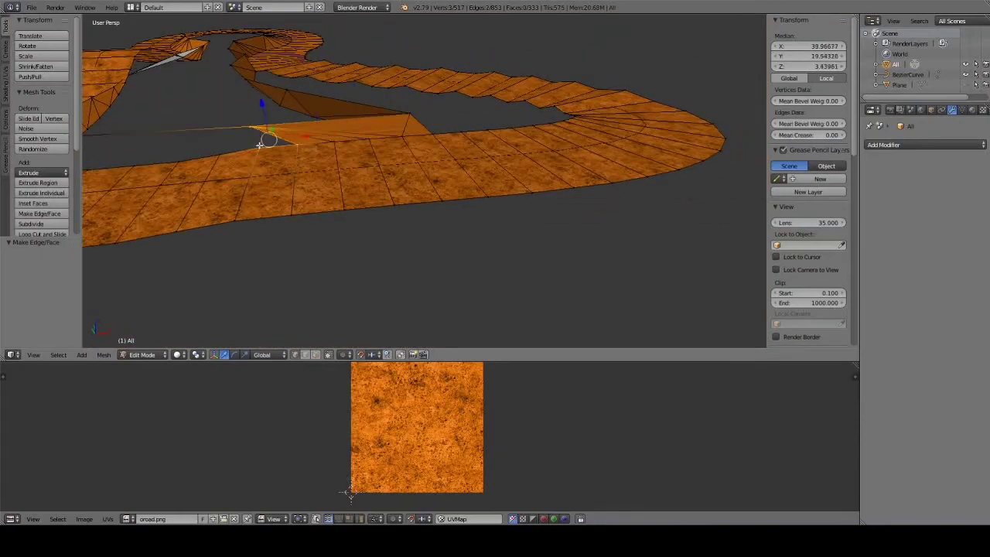
pyautogui.moveTo(197, 156); pyautogui.dragTo(399, 143, button='middle')
pyautogui.press('f')
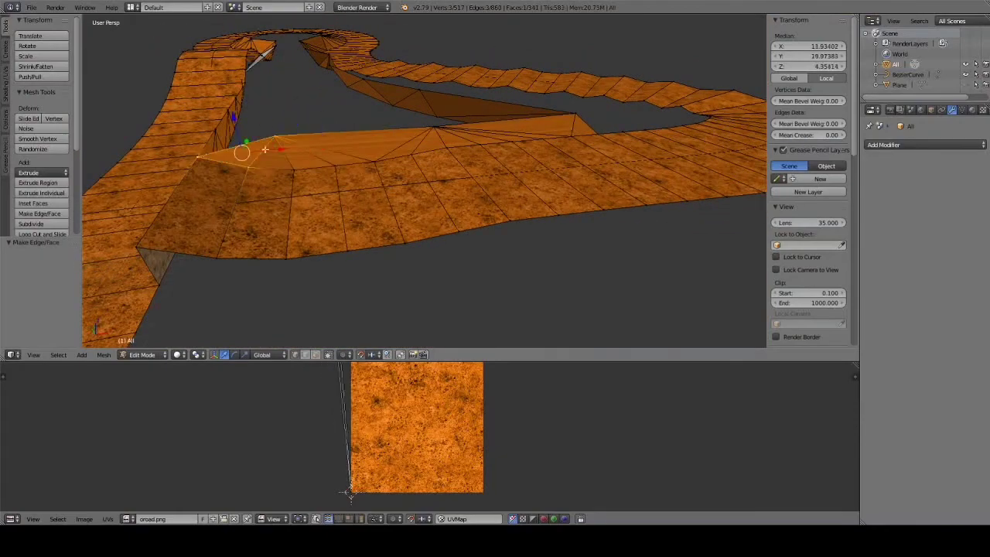
pyautogui.moveTo(265, 150); pyautogui.dragTo(384, 203, button='middle')
# Step: Move a road-edge vertex 1 unit in negative Y
pyautogui.rightClick(415, 235)
pyautogui.press('g')
pyautogui.press('y')
pyautogui.press('-')
pyautogui.press('1')
pyautogui.press('Return')
# Step: Select the road-edge path, unwrap it and scale its UVs 1.7 onto the earth texture
pyautogui.moveTo(415, 234)
pyautogui.mouseDown(button='middle')
pyautogui.moveTo(533, 166)
pyautogui.moveTo(328, 363)
pyautogui.mouseUp(button='middle')
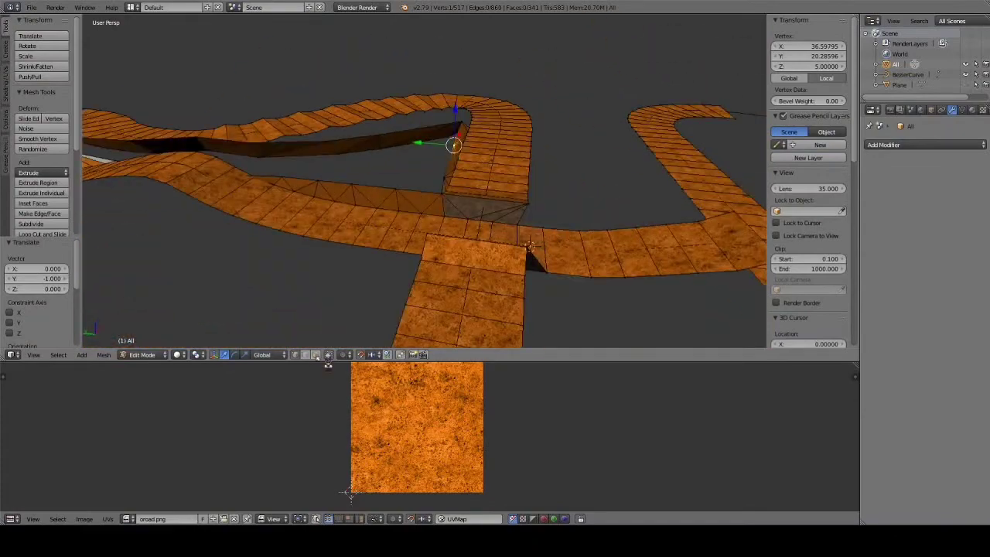
pyautogui.keyDown('ctrl'); pyautogui.rightClick(433, 309); pyautogui.keyUp('ctrl')
pyautogui.moveTo(433, 309)
pyautogui.mouseDown(button='middle')
pyautogui.moveTo(464, 232)
pyautogui.moveTo(338, 253)
pyautogui.mouseUp(button='middle')
pyautogui.scroll(-5, 464, 232)
pyautogui.scroll(6, 485, 202)
pyautogui.scroll(-5, 485, 202)
pyautogui.keyDown('ctrl'); pyautogui.rightClick(338, 254); pyautogui.keyUp('ctrl')
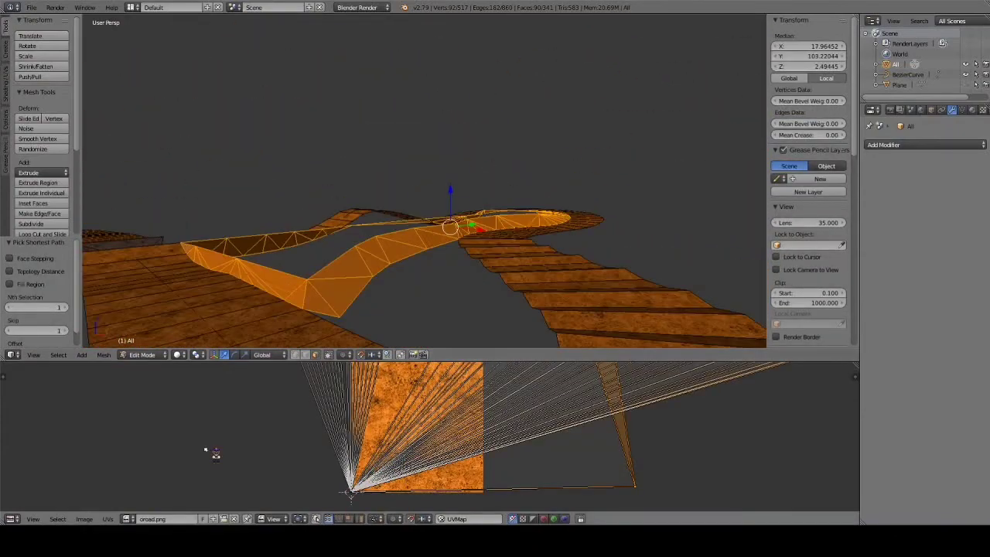
pyautogui.press('e')
pyautogui.press('s')
pyautogui.click(528, 453)
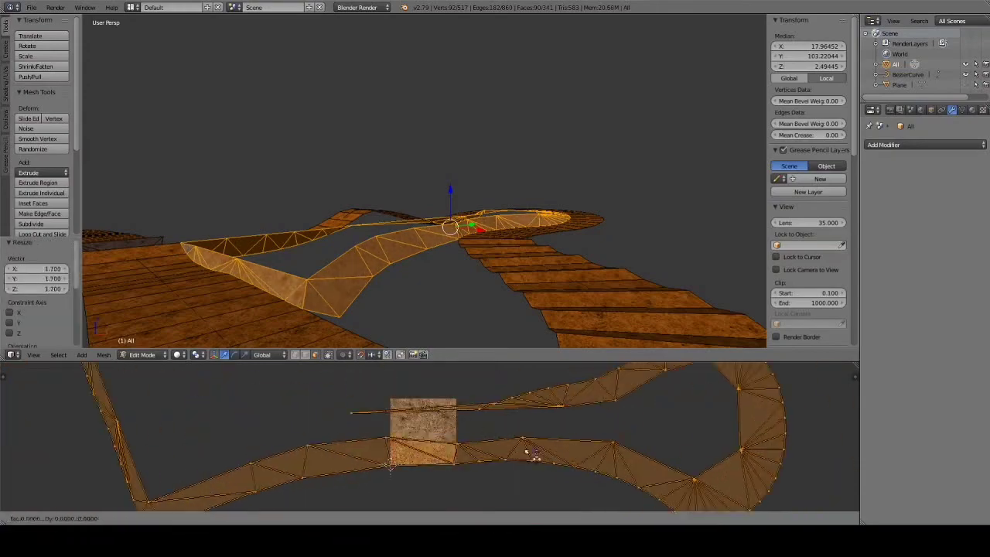
pyautogui.press('Tab')
pyautogui.moveTo(457, 327)
pyautogui.mouseDown(button='middle')
pyautogui.moveTo(400, 317)
pyautogui.moveTo(981, 91)
pyautogui.moveTo(451, 282)
pyautogui.moveTo(490, 199)
pyautogui.moveTo(491, 255)
pyautogui.mouseUp(button='middle')
# Step: Fill the ground area inside the road loop with new faces
pyautogui.scroll(-3, 491, 255)
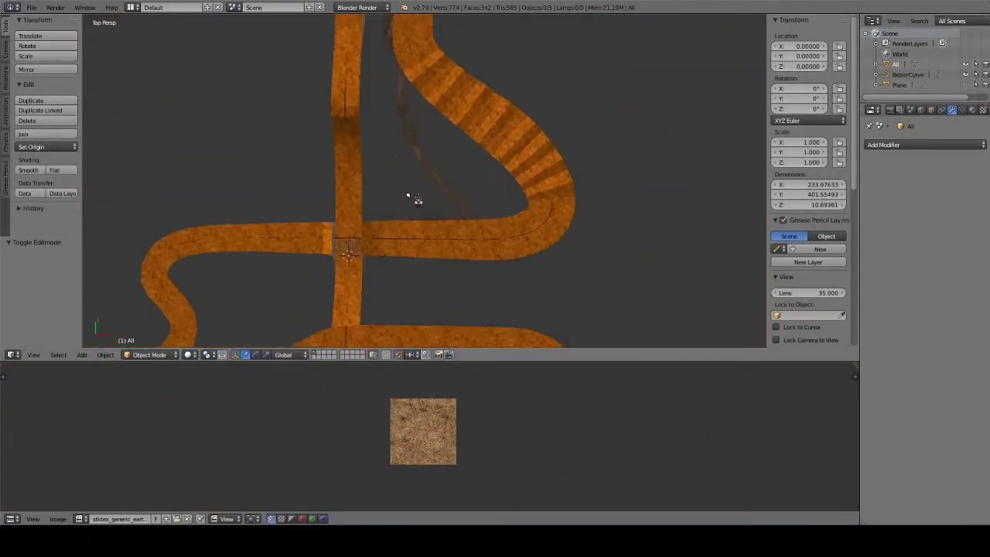
pyautogui.press('Tab')
pyautogui.press('f')
pyautogui.press('f')
pyautogui.moveTo(435, 214); pyautogui.dragTo(362, 212, button='middle')
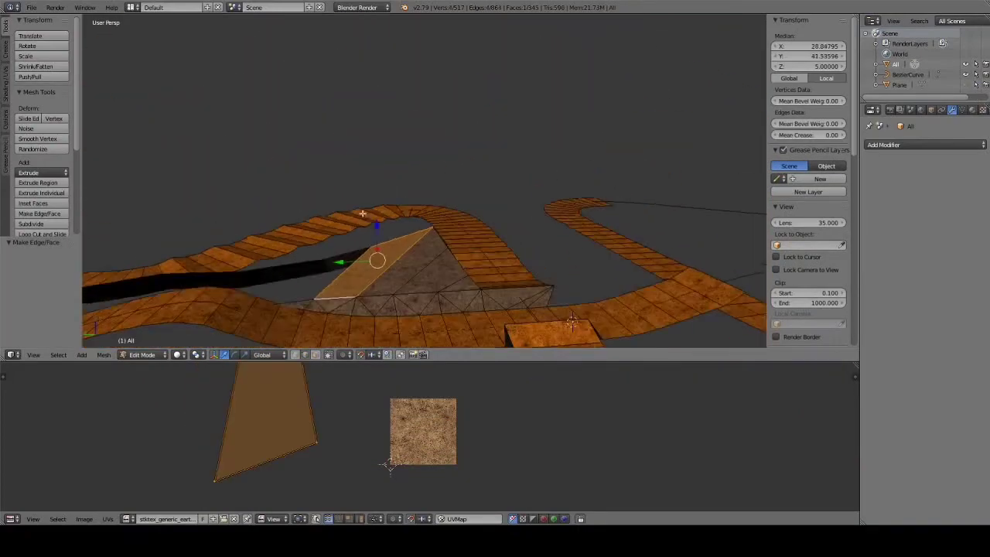
pyautogui.press('f')
pyautogui.moveTo(433, 308); pyautogui.dragTo(552, 296, button='middle')
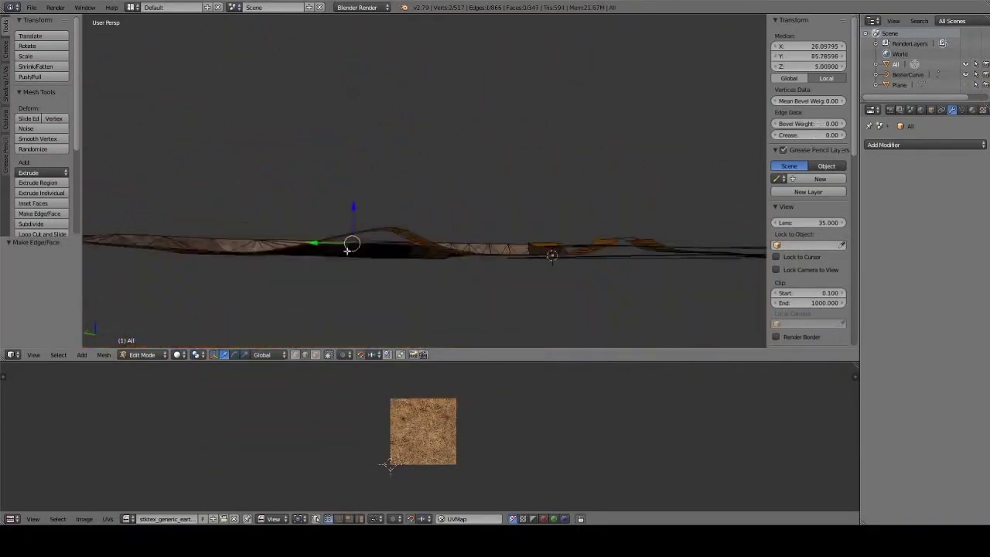
pyautogui.moveTo(348, 250); pyautogui.dragTo(450, 172, button='middle')
pyautogui.press('f')
pyautogui.press('f')
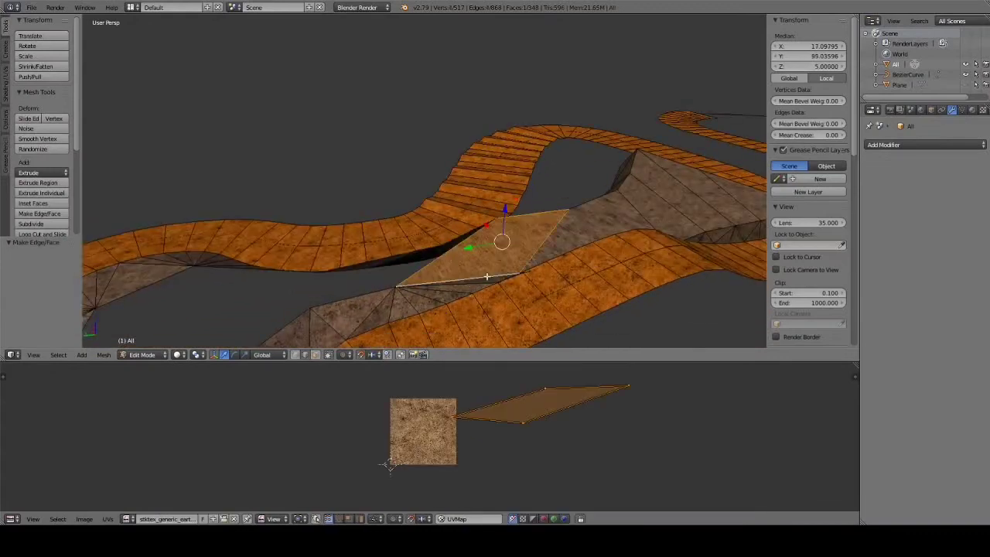
pyautogui.moveTo(616, 211)
pyautogui.mouseDown(button='middle')
pyautogui.moveTo(401, 319)
pyautogui.moveTo(417, 70)
pyautogui.mouseUp(button='middle')
pyautogui.press('f')
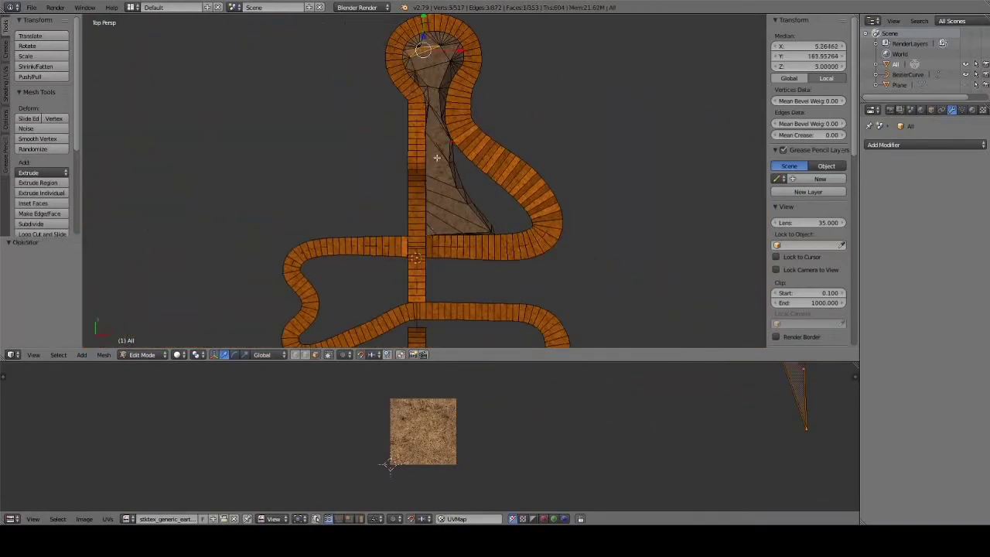
pyautogui.moveTo(436, 157)
pyautogui.mouseDown(button='middle')
pyautogui.moveTo(504, 297)
pyautogui.moveTo(441, 193)
pyautogui.moveTo(433, 247)
pyautogui.mouseUp(button='middle')
# Step: Select the whole ground fill and scale its UVs by 4.8 to tile the texture
pyautogui.press('a')
pyautogui.press('a')
pyautogui.click(130, 518)
pyautogui.click(188, 422)
pyautogui.press('s')
pyautogui.click(387, 464)
pyautogui.press('Tab')
# Step: Select an edge path along the road and apply the stktex_generic_earth image to it
pyautogui.moveTo(495, 232)
pyautogui.mouseDown(button='middle')
pyautogui.moveTo(663, 172)
pyautogui.moveTo(531, 199)
pyautogui.moveTo(339, 341)
pyautogui.mouseUp(button='middle')
pyautogui.press('Tab')
pyautogui.keyDown('ctrl'); pyautogui.rightClick(299, 310); pyautogui.keyUp('ctrl')
pyautogui.moveTo(299, 309)
pyautogui.mouseDown(button='middle')
pyautogui.moveTo(409, 248)
pyautogui.moveTo(420, 261)
pyautogui.moveTo(536, 294)
pyautogui.mouseUp(button='middle')
pyautogui.press('g')
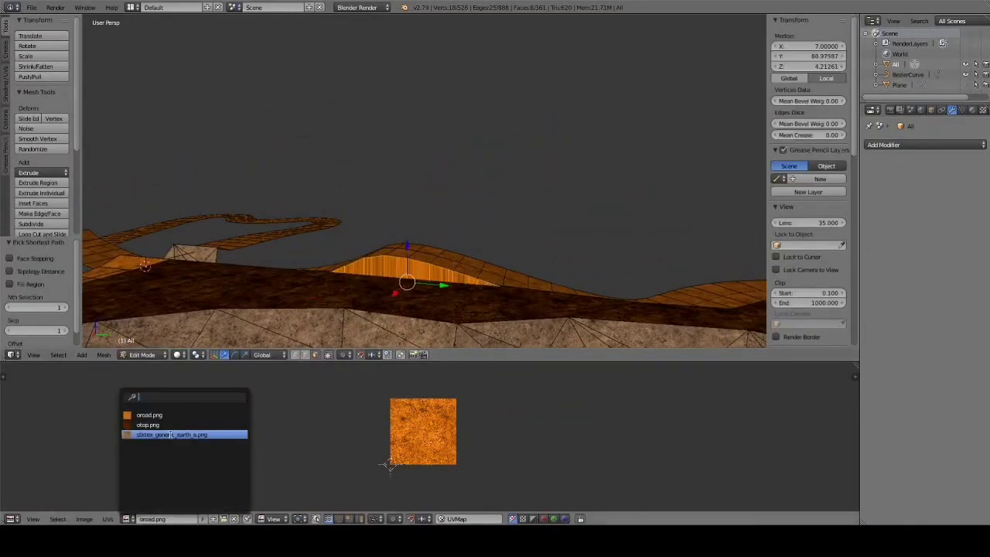
pyautogui.click(171, 435)
pyautogui.press('Tab')
pyautogui.moveTo(464, 294)
pyautogui.mouseDown(button='middle')
pyautogui.moveTo(479, 315)
pyautogui.moveTo(229, 295)
pyautogui.mouseUp(button='middle')
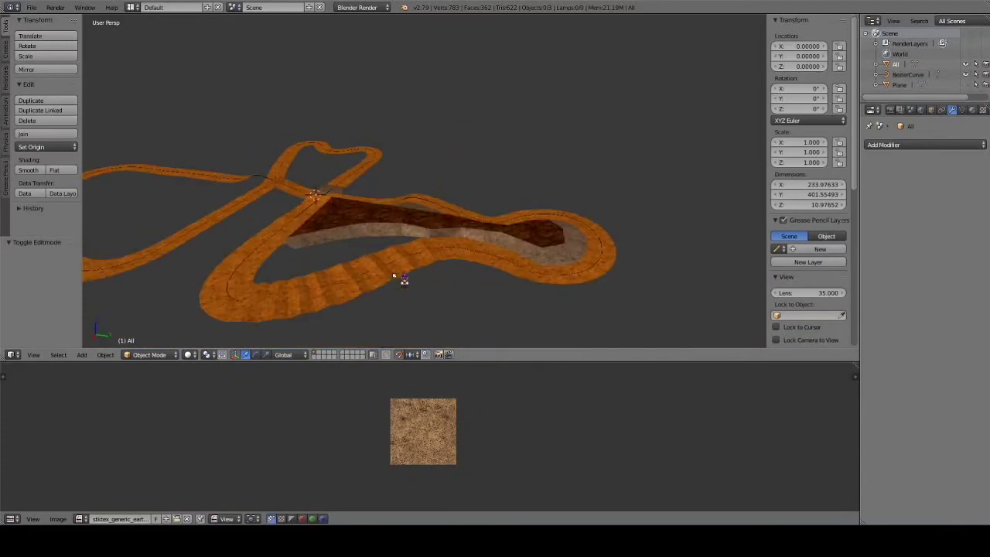
# Step: Extrude the inner curve edge and scale the extrusion inward to 0.7 to form the rim
pyautogui.press('KP_7')
pyautogui.scroll(5, 557, 227)
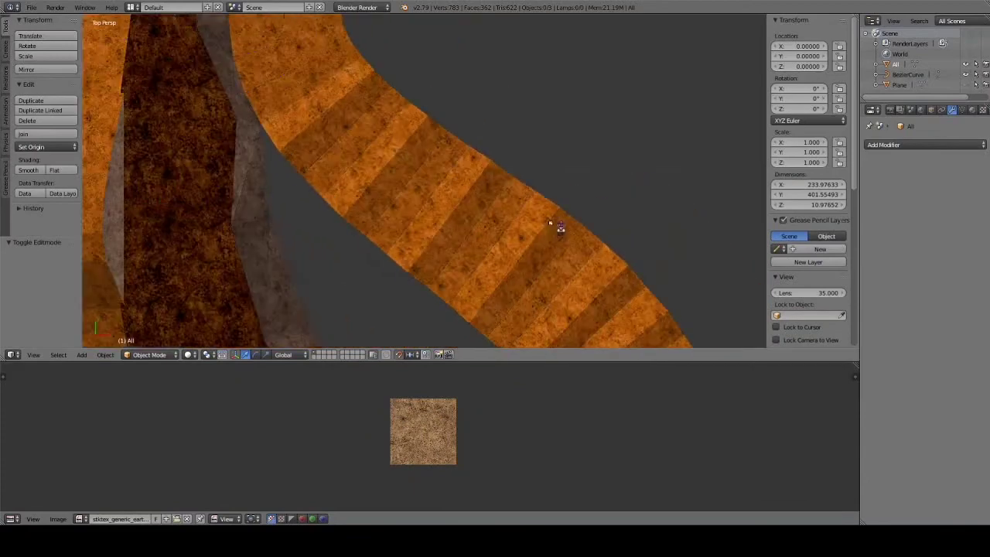
pyautogui.press('Tab')
pyautogui.scroll(-3, 459, 205)
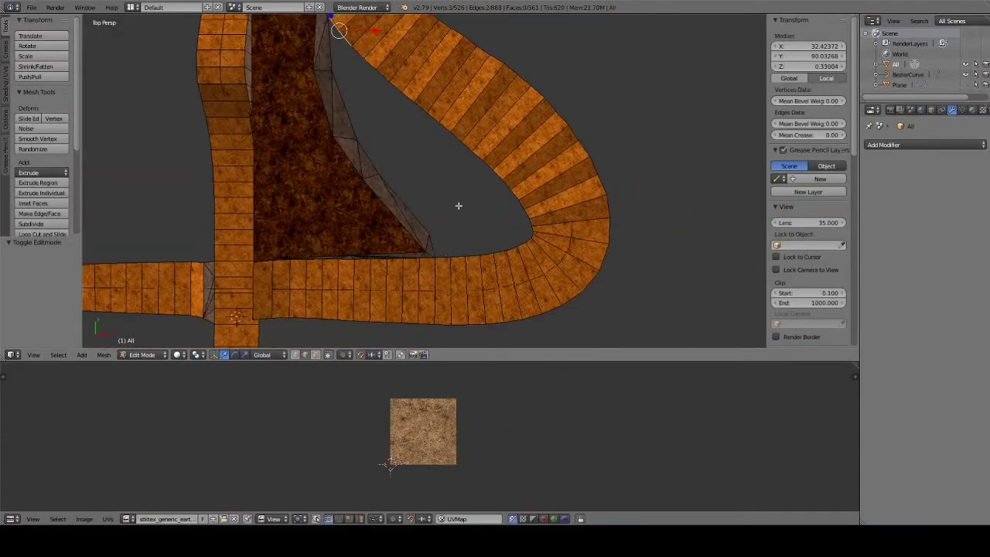
pyautogui.moveTo(526, 239)
pyautogui.mouseDown(button='middle')
pyautogui.moveTo(541, 256)
pyautogui.moveTo(532, 204)
pyautogui.moveTo(460, 214)
pyautogui.moveTo(442, 266)
pyautogui.mouseUp(button='middle')
pyautogui.press('KP_7')
pyautogui.write('es.7')
pyautogui.press('Return')
# Step: Select the inner rim faces and scale them by 0.9
pyautogui.keyDown('alt'); pyautogui.rightClick(442, 266); pyautogui.keyUp('alt')
pyautogui.scroll(2, 445, 238)
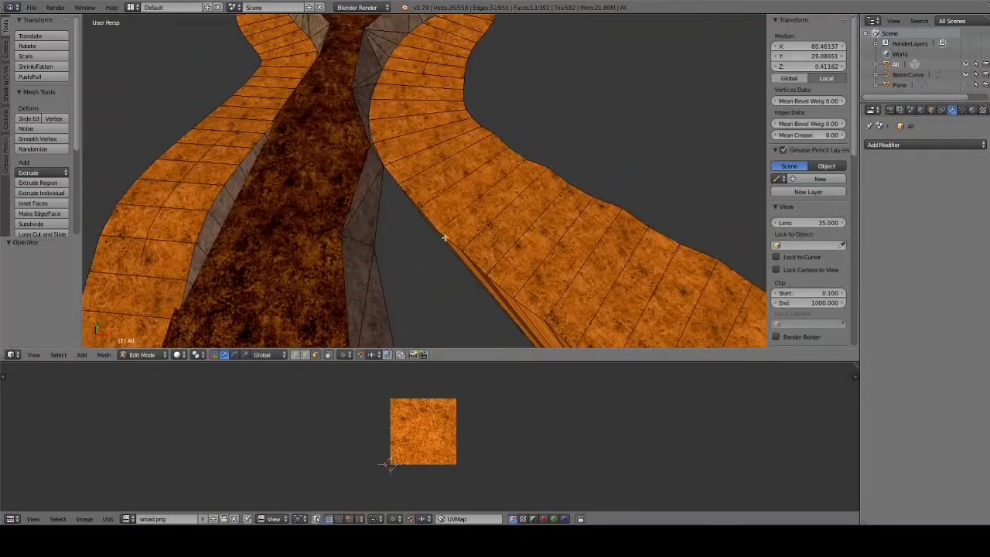
pyautogui.press('KP_7')
pyautogui.keyDown('alt'); pyautogui.rightClick(481, 278); pyautogui.keyUp('alt')
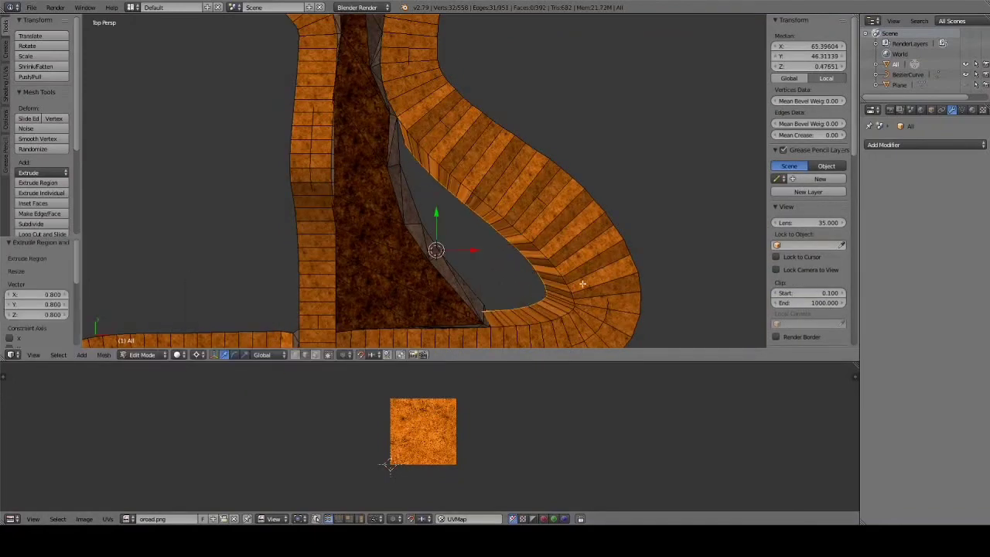
pyautogui.write('s.9')
pyautogui.press('Return')
pyautogui.moveTo(583, 284)
pyautogui.mouseDown(button='middle')
pyautogui.moveTo(538, 242)
pyautogui.moveTo(575, 259)
pyautogui.moveTo(465, 279)
pyautogui.mouseUp(button='middle')
# Step: Unwrap the rim faces and scale their UVs
pyautogui.press('a')
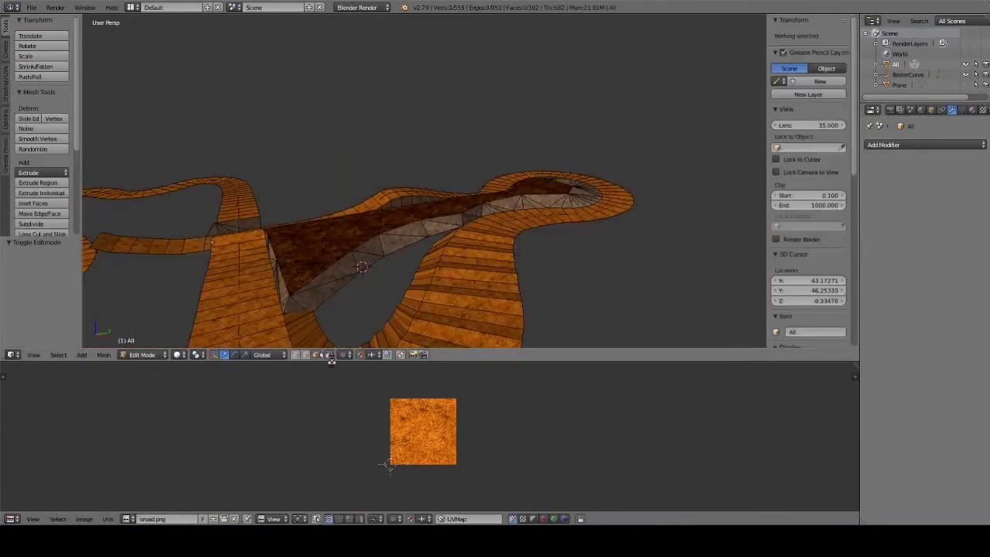
pyautogui.keyDown('ctrl'); pyautogui.rightClick(310, 248); pyautogui.keyUp('ctrl')
pyautogui.moveTo(348, 256); pyautogui.dragTo(464, 193, button='middle')
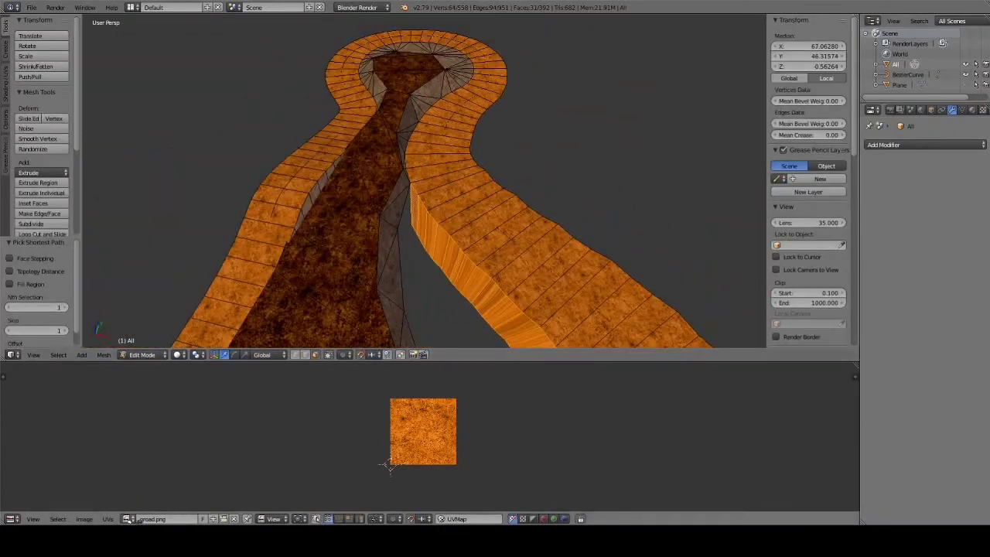
pyautogui.press('u')
pyautogui.press('Return')
pyautogui.moveTo(433, 278); pyautogui.dragTo(481, 329, button='middle')
pyautogui.click(483, 438)
# Step: Leave Edit Mode and orbit over the road to inspect the new rim
pyautogui.press('Tab')
pyautogui.moveTo(482, 172)
pyautogui.mouseDown(button='middle')
pyautogui.moveTo(495, 303)
pyautogui.moveTo(350, 227)
pyautogui.moveTo(464, 166)
pyautogui.moveTo(346, 362)
pyautogui.mouseUp(button='middle')
pyautogui.press('Tab')
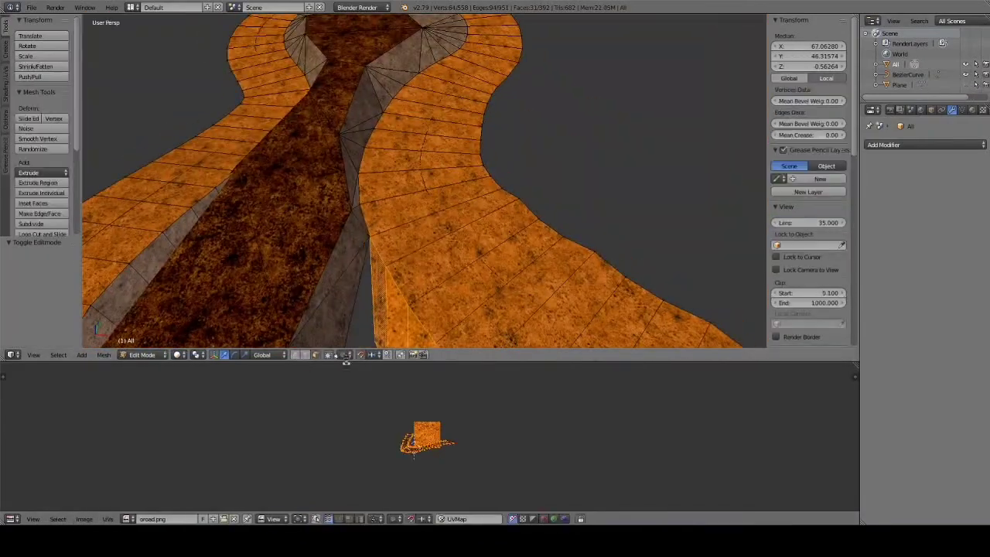
pyautogui.moveTo(372, 287)
pyautogui.mouseDown(button='middle')
pyautogui.moveTo(398, 268)
pyautogui.moveTo(376, 256)
pyautogui.mouseUp(button='middle')
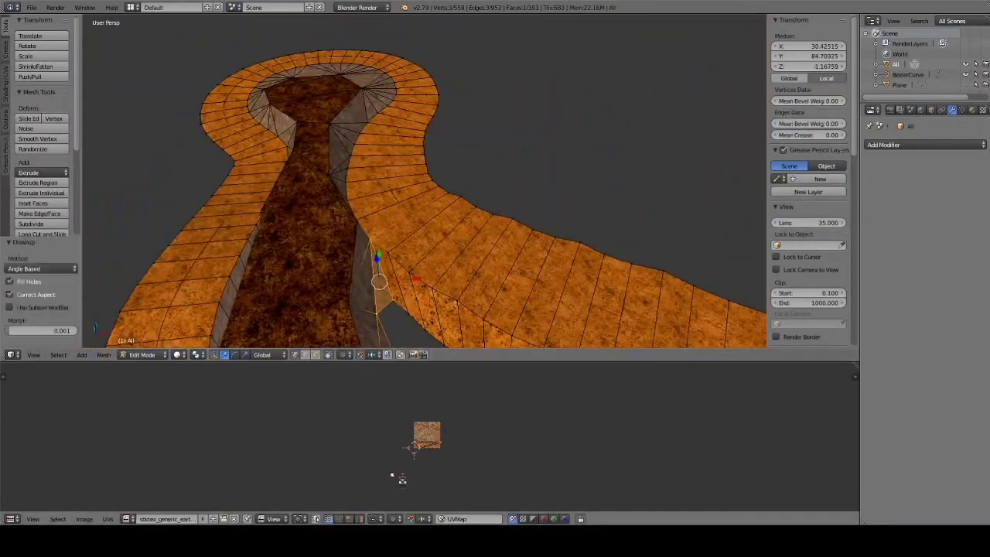
pyautogui.press('Tab')
pyautogui.moveTo(486, 263)
pyautogui.mouseDown(button='middle')
pyautogui.moveTo(421, 225)
pyautogui.moveTo(558, 228)
pyautogui.moveTo(508, 227)
pyautogui.moveTo(568, 159)
pyautogui.moveTo(318, 122)
pyautogui.mouseUp(button='middle')
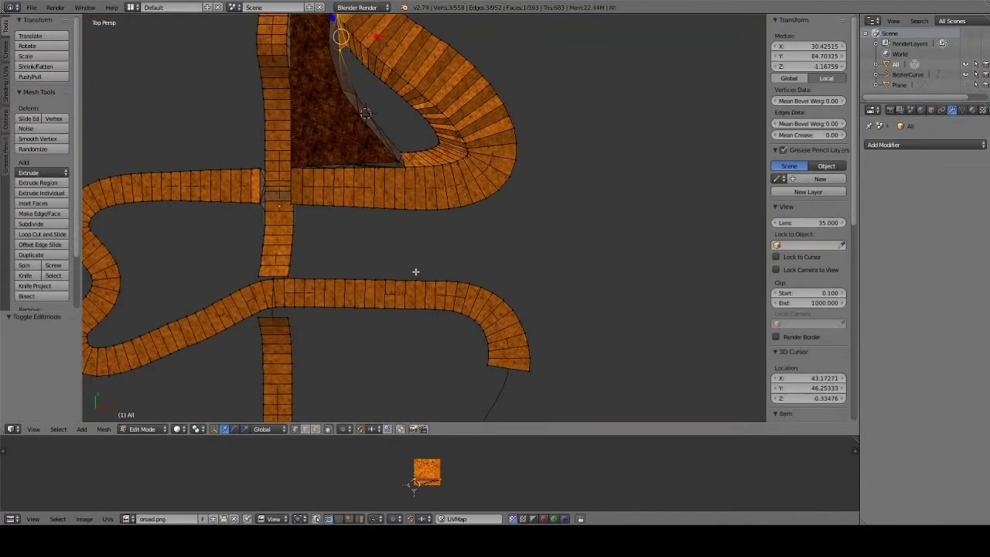
# Step: Extrude boundary vertices with E to trace the outer loop around the track
pyautogui.scroll(-3, 410, 267)
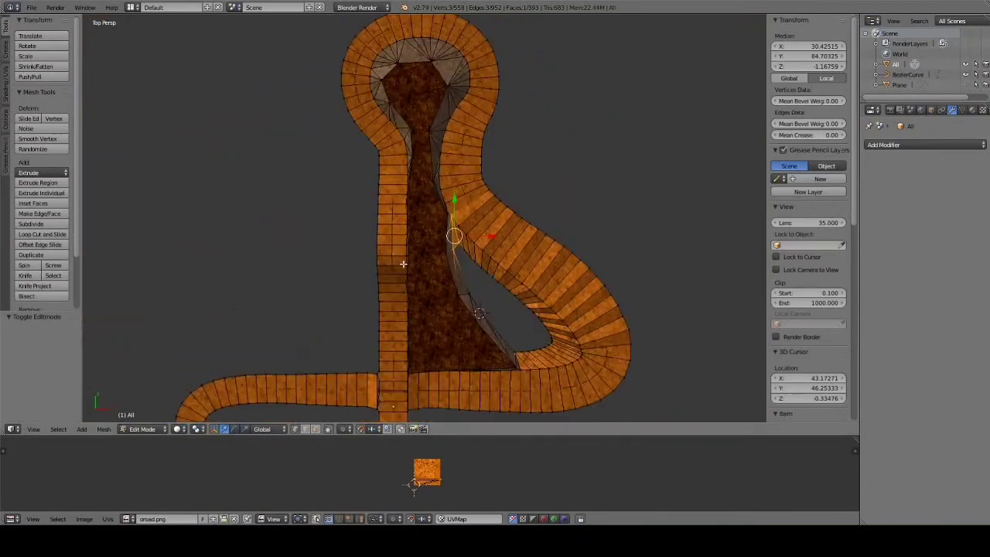
pyautogui.scroll(2, 433, 255)
pyautogui.scroll(-2, 472, 248)
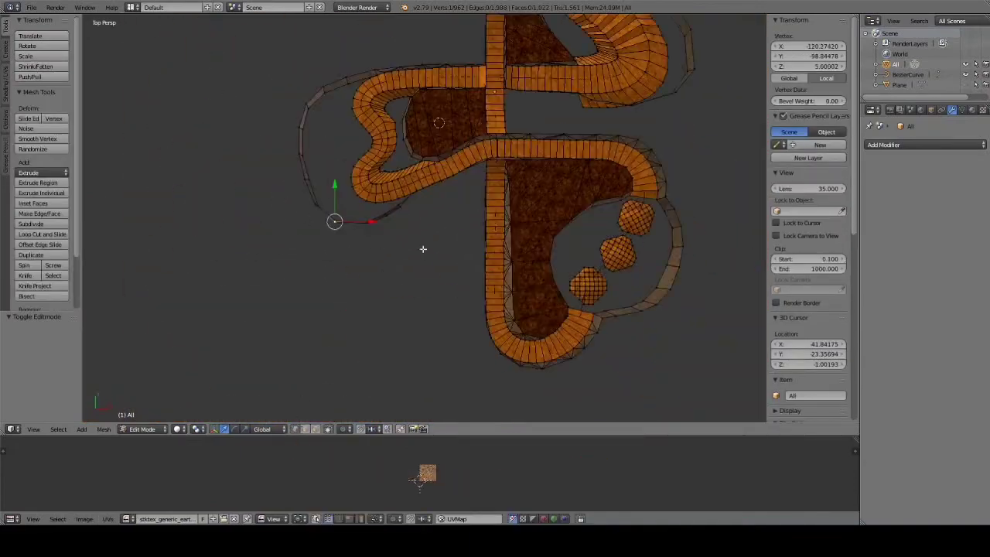
pyautogui.press('e')
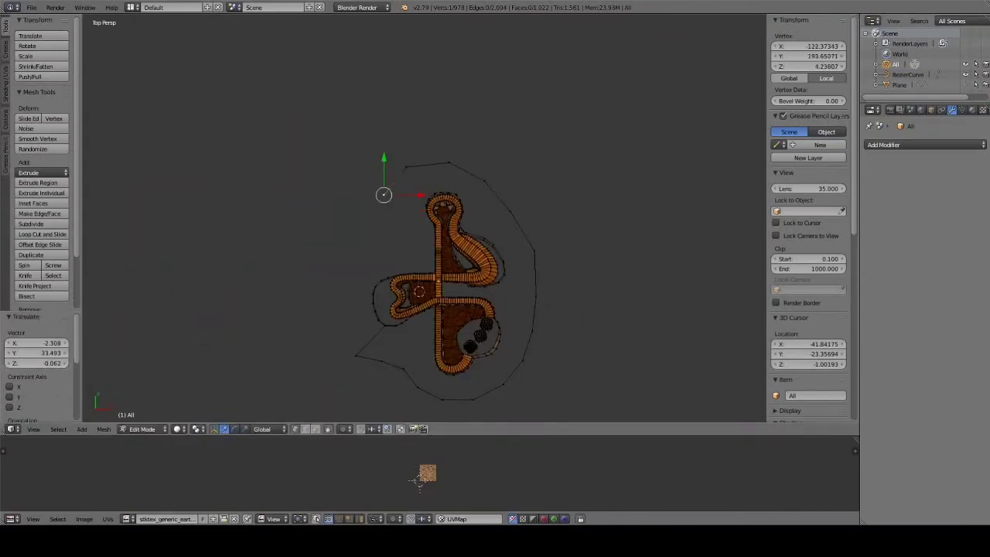
# Step: Close the outer boundary outline with a final edge
pyautogui.press('f')
pyautogui.scroll(3, 389, 287)
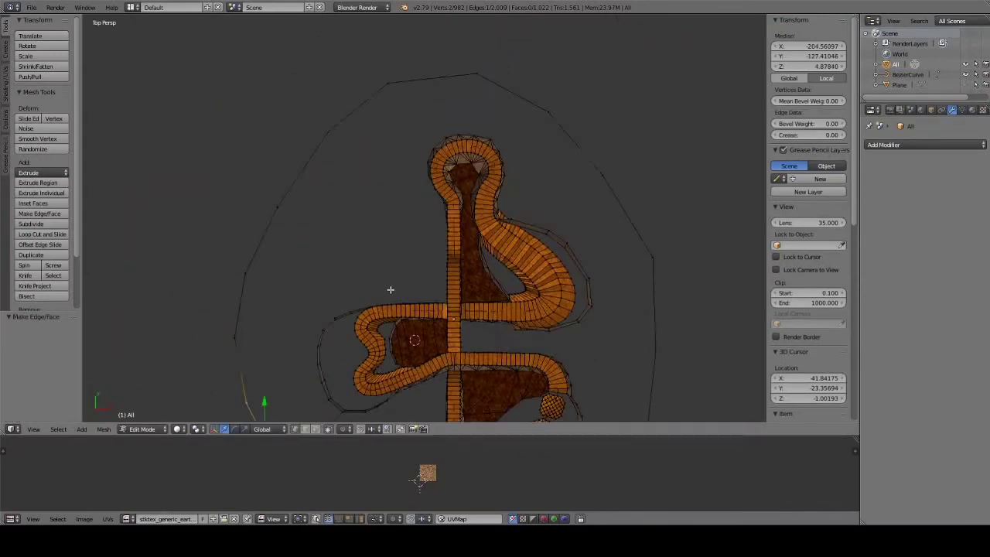
pyautogui.keyDown('ctrl'); pyautogui.scroll(-4, 400, 290); pyautogui.keyUp('ctrl')
pyautogui.scroll(3, 333, 221)
# Step: Fill the first triangle faces between the track edge and the boundary vertices
pyautogui.moveTo(333, 221); pyautogui.dragTo(323, 154, button='middle')
pyautogui.keyDown('shift'); pyautogui.rightClick(323, 155); pyautogui.keyUp('shift')
pyautogui.press('f')
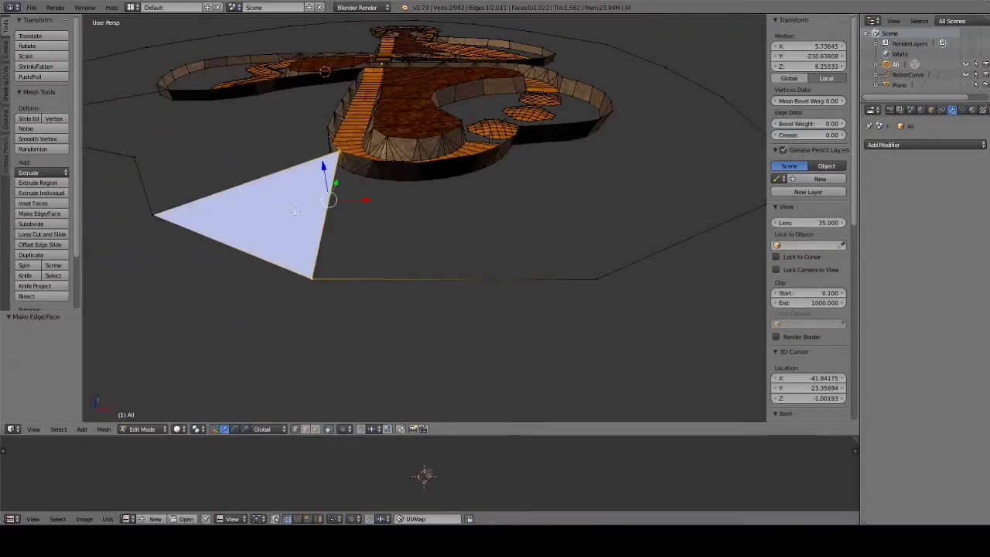
pyautogui.press('f')
pyautogui.scroll(2, 419, 163)
pyautogui.moveTo(492, 212); pyautogui.dragTo(272, 137, button='middle')
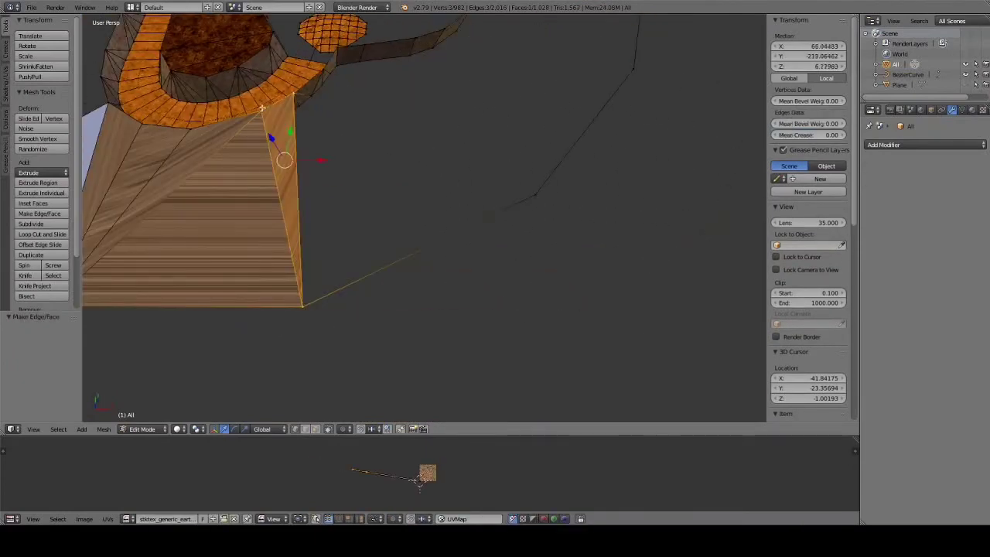
pyautogui.moveTo(382, 274); pyautogui.dragTo(393, 135, button='middle')
pyautogui.press('f')
pyautogui.scroll(2, 275, 153)
pyautogui.scroll(-2, 275, 153)
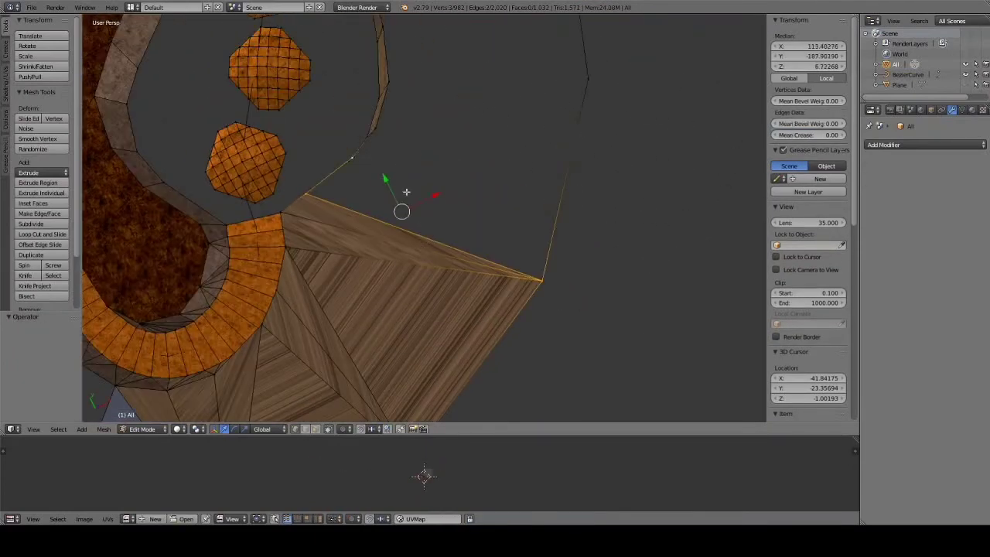
pyautogui.moveTo(349, 162)
pyautogui.mouseDown(button='middle')
pyautogui.moveTo(491, 250)
pyautogui.moveTo(450, 199)
pyautogui.moveTo(320, 204)
pyautogui.moveTo(487, 257)
pyautogui.moveTo(338, 270)
pyautogui.moveTo(486, 283)
pyautogui.mouseUp(button='middle')
pyautogui.press('f')
pyautogui.press('f')
pyautogui.press('f')
pyautogui.press('f')
pyautogui.press('f')
pyautogui.press('f')
pyautogui.press('f')
pyautogui.press('f')
pyautogui.press('f')
pyautogui.press('f')
pyautogui.press('f')
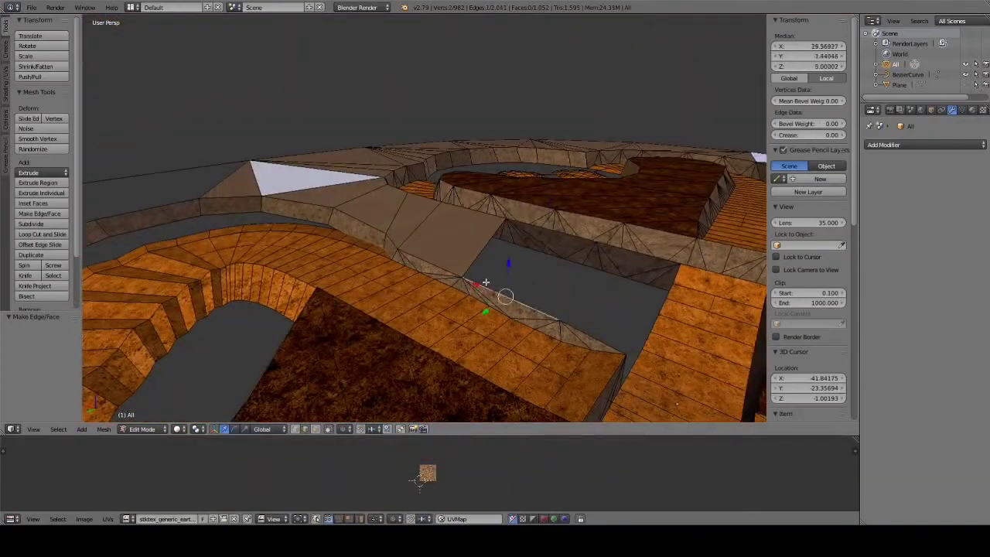
# Step: Fill one more face, then leave Edit Mode to inspect the track
pyautogui.moveTo(632, 283); pyautogui.dragTo(344, 420, button='middle')
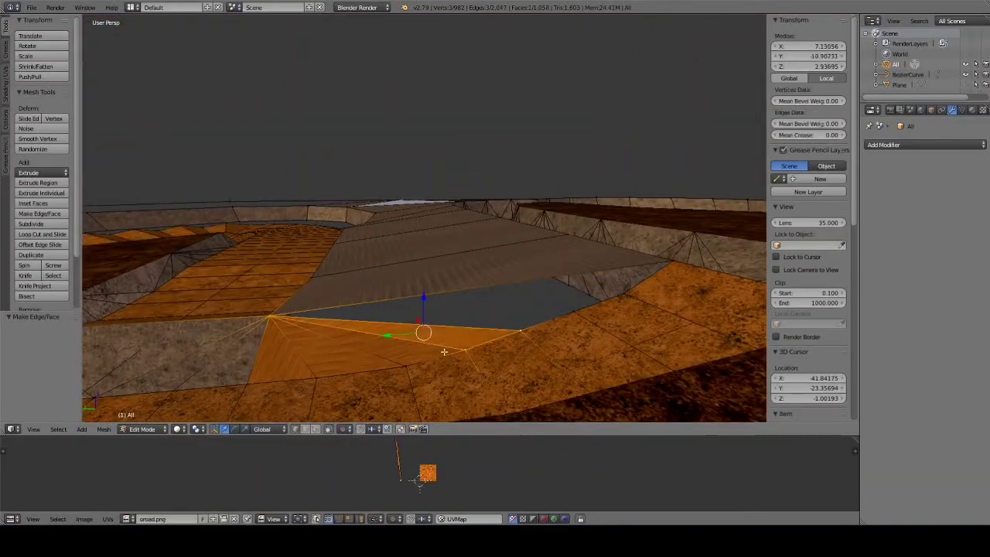
pyautogui.moveTo(418, 348); pyautogui.dragTo(387, 340, button='middle')
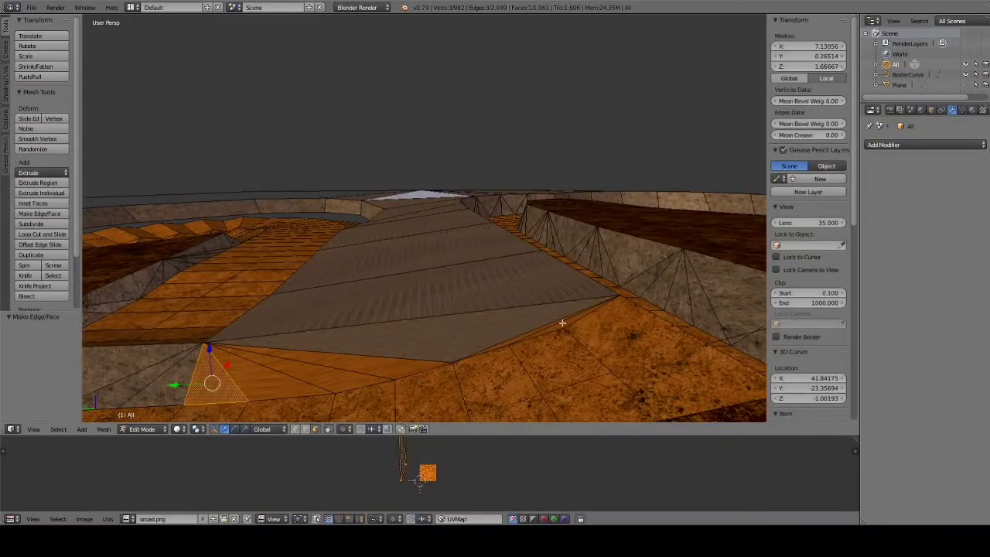
pyautogui.press('f')
pyautogui.press('Tab')
pyautogui.scroll(-5, 369, 360)
pyautogui.scroll(5, 196, 394)
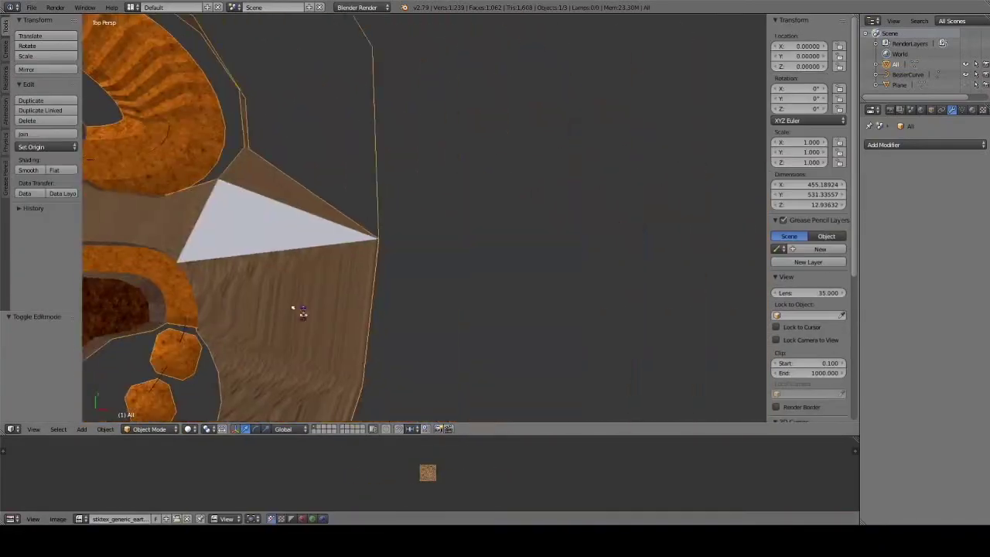
# Step: Back in Edit Mode, fill two more faces along the outer boundary
pyautogui.press('Tab')
pyautogui.moveTo(294, 310); pyautogui.dragTo(371, 250, button='middle')
pyautogui.scroll(2, 371, 250)
pyautogui.moveTo(385, 195)
pyautogui.mouseDown(button='middle')
pyautogui.moveTo(485, 284)
pyautogui.moveTo(387, 343)
pyautogui.mouseUp(button='middle')
pyautogui.moveTo(221, 317)
pyautogui.mouseDown(button='middle')
pyautogui.moveTo(228, 268)
pyautogui.moveTo(318, 222)
pyautogui.mouseUp(button='middle')
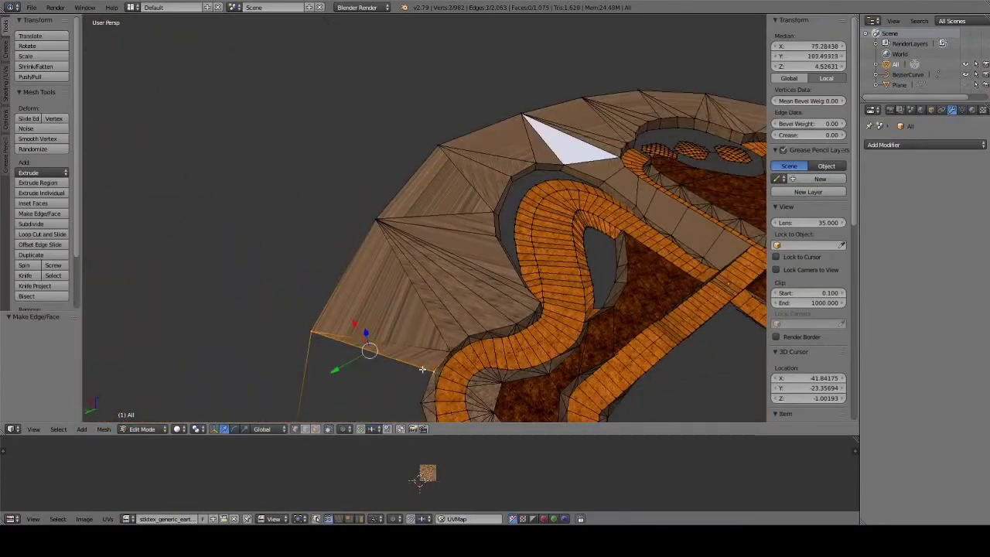
pyautogui.moveTo(417, 390)
pyautogui.mouseDown(button='middle')
pyautogui.moveTo(464, 217)
pyautogui.moveTo(457, 307)
pyautogui.moveTo(434, 189)
pyautogui.mouseUp(button='middle')
pyautogui.press('f')
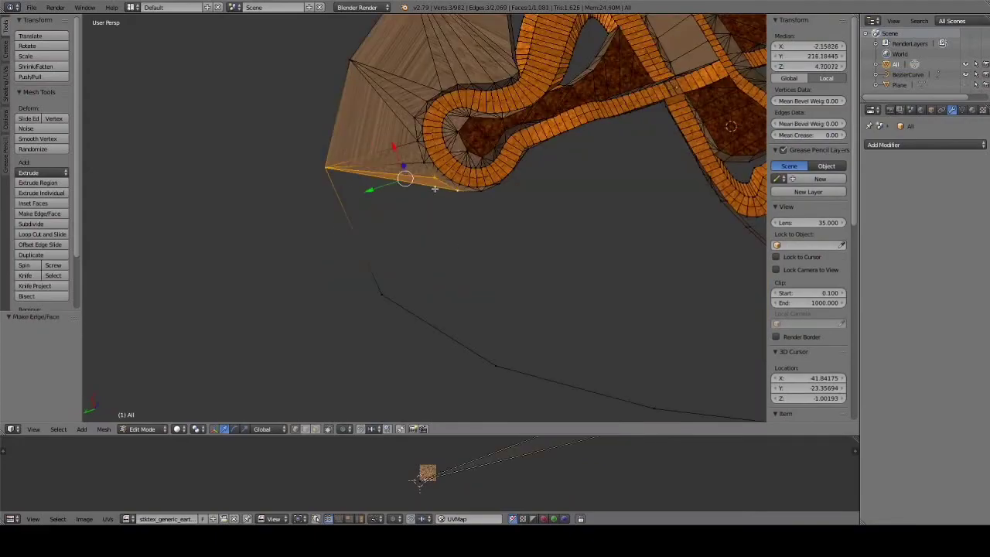
pyautogui.moveTo(537, 204)
pyautogui.mouseDown(button='middle')
pyautogui.moveTo(407, 214)
pyautogui.moveTo(487, 233)
pyautogui.moveTo(436, 212)
pyautogui.moveTo(414, 23)
pyautogui.moveTo(400, 228)
pyautogui.moveTo(345, 217)
pyautogui.moveTo(457, 267)
pyautogui.mouseUp(button='middle')
pyautogui.press('f')
# Step: Extrude a new boundary vertex and fill the thin triangle faces beside it
pyautogui.press('e')
pyautogui.click(457, 268)
pyautogui.moveTo(582, 309)
pyautogui.mouseDown(button='middle')
pyautogui.moveTo(458, 345)
pyautogui.moveTo(497, 272)
pyautogui.moveTo(492, 181)
pyautogui.mouseUp(button='middle')
pyautogui.press('f')
pyautogui.moveTo(499, 222)
pyautogui.mouseDown(button='middle')
pyautogui.moveTo(407, 200)
pyautogui.moveTo(434, 232)
pyautogui.mouseUp(button='middle')
pyautogui.press('f')
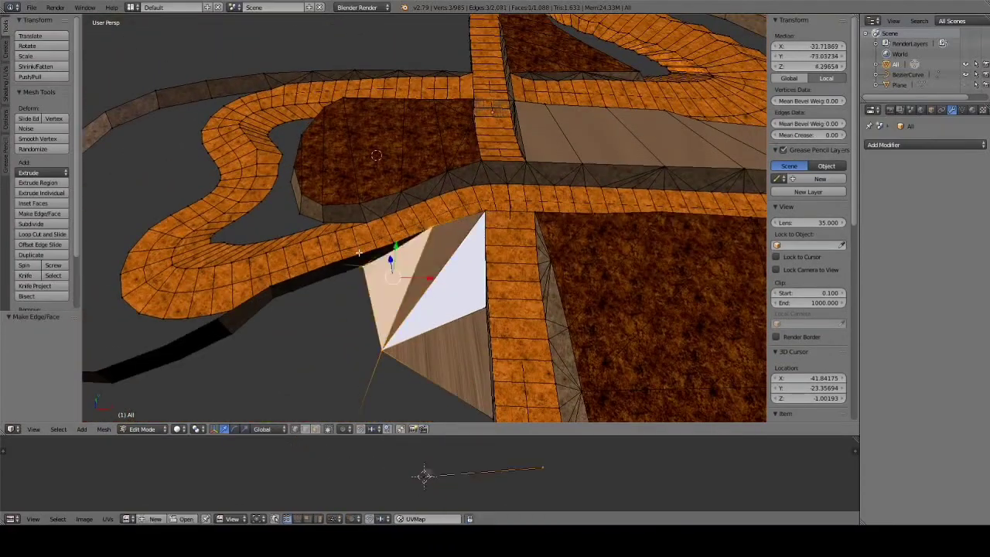
pyautogui.press('f')
pyautogui.moveTo(358, 252)
pyautogui.mouseDown(button='middle')
pyautogui.moveTo(464, 239)
pyautogui.moveTo(429, 261)
pyautogui.moveTo(418, 232)
pyautogui.moveTo(461, 245)
pyautogui.moveTo(431, 199)
pyautogui.mouseUp(button='middle')
# Step: Fill the boundary wedge with fan faces up to the wall
pyautogui.rightClick(535, 261)
pyautogui.press('f')
pyautogui.press('f')
pyautogui.press('f')
pyautogui.moveTo(535, 260)
pyautogui.mouseDown(button='middle')
pyautogui.moveTo(681, 227)
pyautogui.moveTo(557, 317)
pyautogui.moveTo(451, 265)
pyautogui.moveTo(596, 155)
pyautogui.mouseUp(button='middle')
pyautogui.press('f')
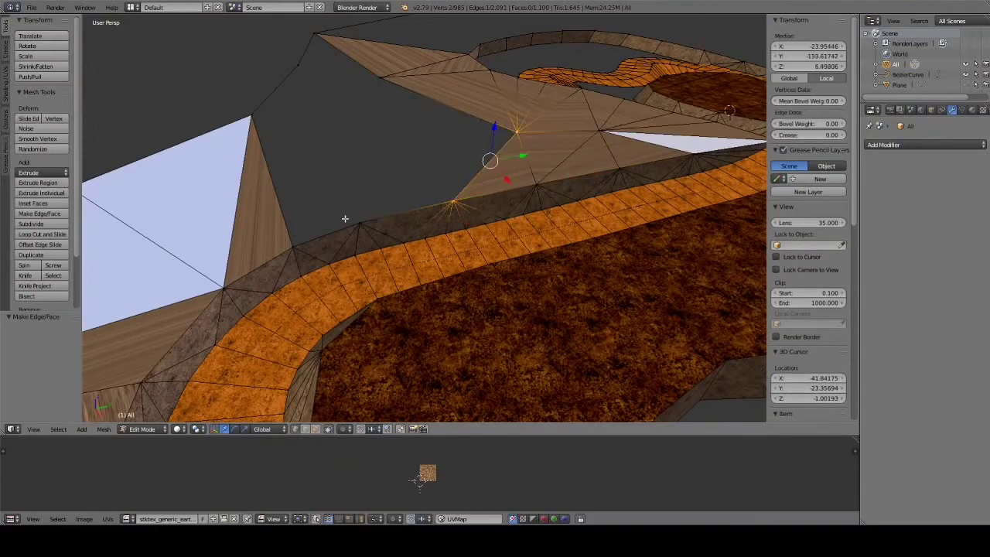
pyautogui.press('f')
pyautogui.press('f')
pyautogui.press('f')
pyautogui.moveTo(358, 195)
pyautogui.mouseDown(button='middle')
pyautogui.moveTo(340, 232)
pyautogui.moveTo(338, 340)
pyautogui.moveTo(313, 224)
pyautogui.moveTo(414, 204)
pyautogui.mouseUp(button='middle')
pyautogui.press('f')
pyautogui.press('f')
# Step: Extrude a new vertex from a boundary corner and fill a triangle to it
pyautogui.moveTo(384, 122)
pyautogui.mouseDown(button='middle')
pyautogui.moveTo(364, 182)
pyautogui.moveTo(399, 293)
pyautogui.moveTo(243, 228)
pyautogui.mouseUp(button='middle')
pyautogui.rightClick(243, 227)
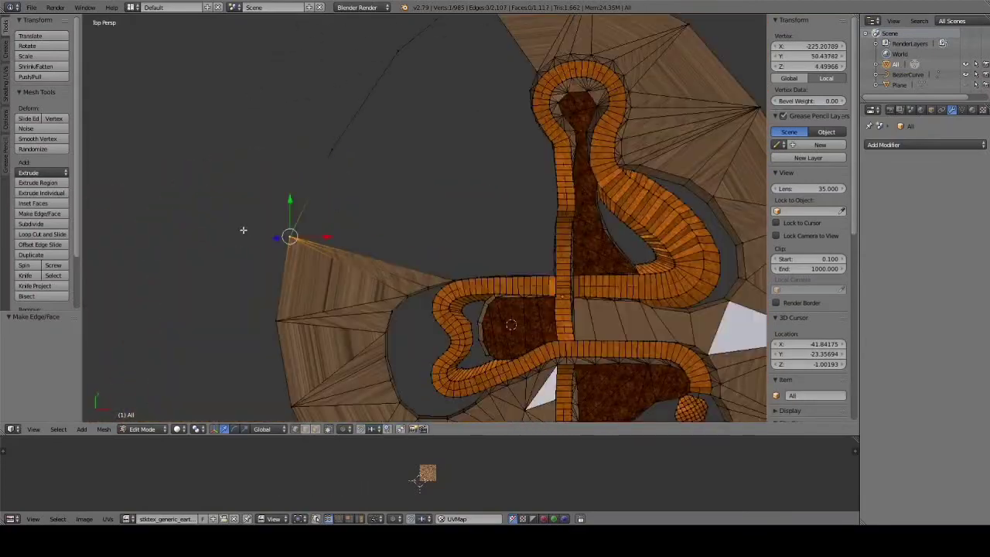
pyautogui.press('e')
pyautogui.moveTo(483, 121); pyautogui.dragTo(120, 156, button='middle')
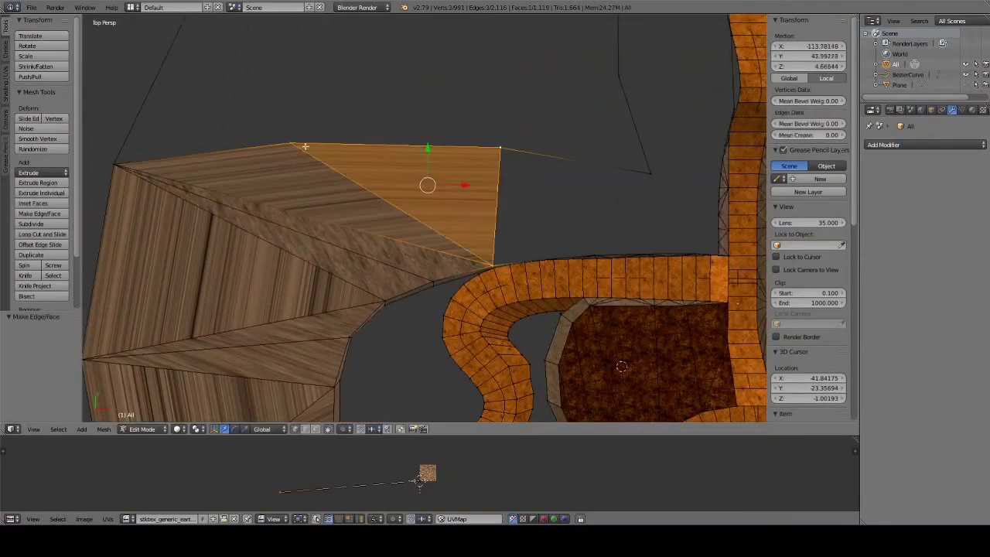
pyautogui.moveTo(305, 146); pyautogui.dragTo(568, 247, button='middle')
pyautogui.moveTo(631, 226); pyautogui.dragTo(337, 269, button='middle')
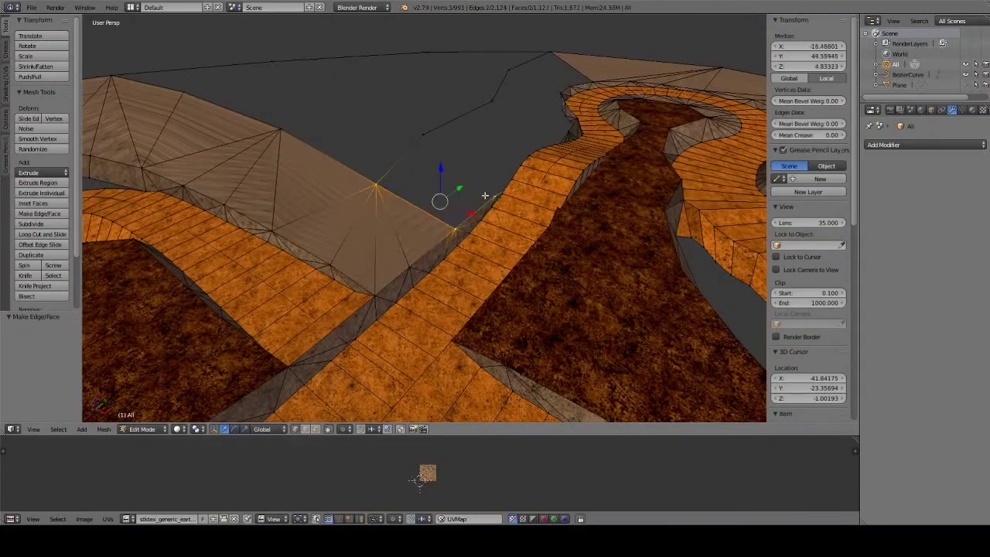
pyautogui.moveTo(485, 196)
pyautogui.mouseDown(button='middle')
pyautogui.moveTo(239, 208)
pyautogui.moveTo(354, 121)
pyautogui.moveTo(462, 130)
pyautogui.moveTo(310, 232)
pyautogui.mouseUp(button='middle')
pyautogui.press('f')
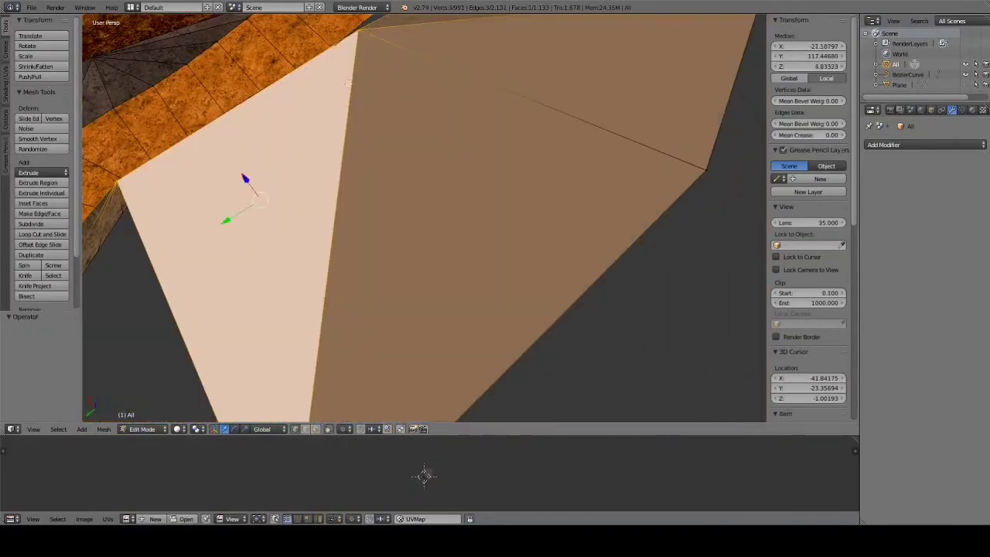
pyautogui.scroll(-5, 349, 82)
# Step: Remove doubles across the whole mesh and fill the last faces along the boundary
pyautogui.press('a')
pyautogui.press('w')
pyautogui.click(395, 188)
pyautogui.press('f')
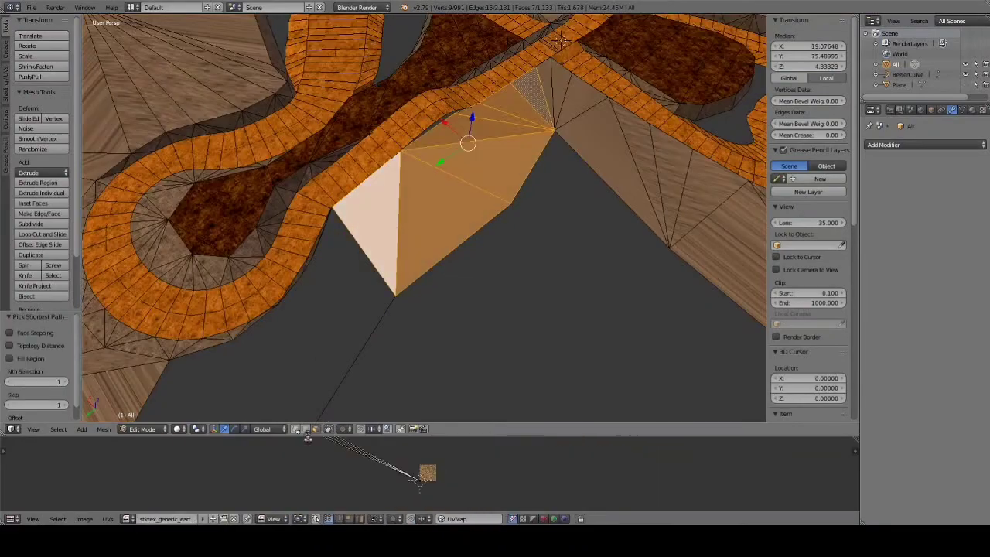
pyautogui.scroll(-3, 329, 204)
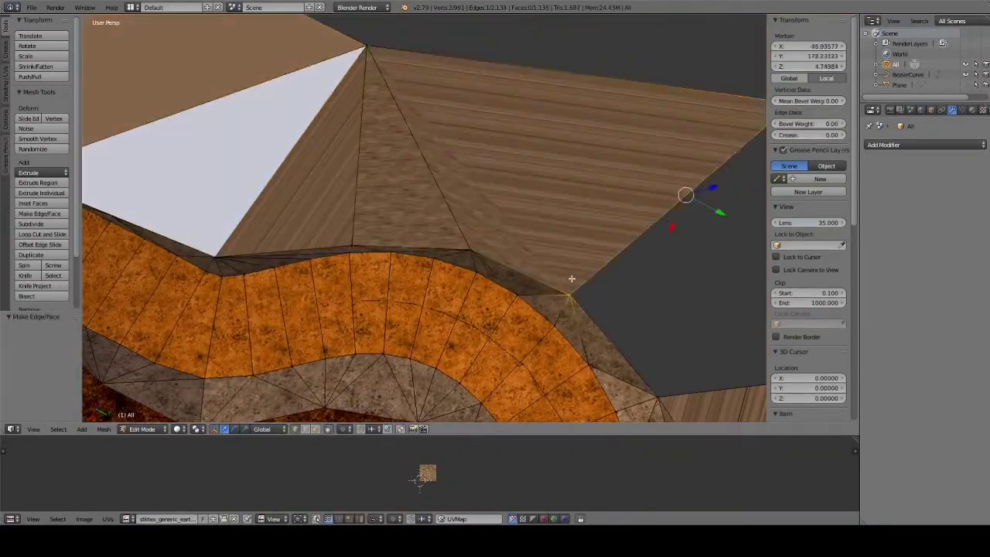
pyautogui.moveTo(330, 203); pyautogui.dragTo(561, 360, button='middle')
pyautogui.press('f')
pyautogui.press('f')
pyautogui.press('f')
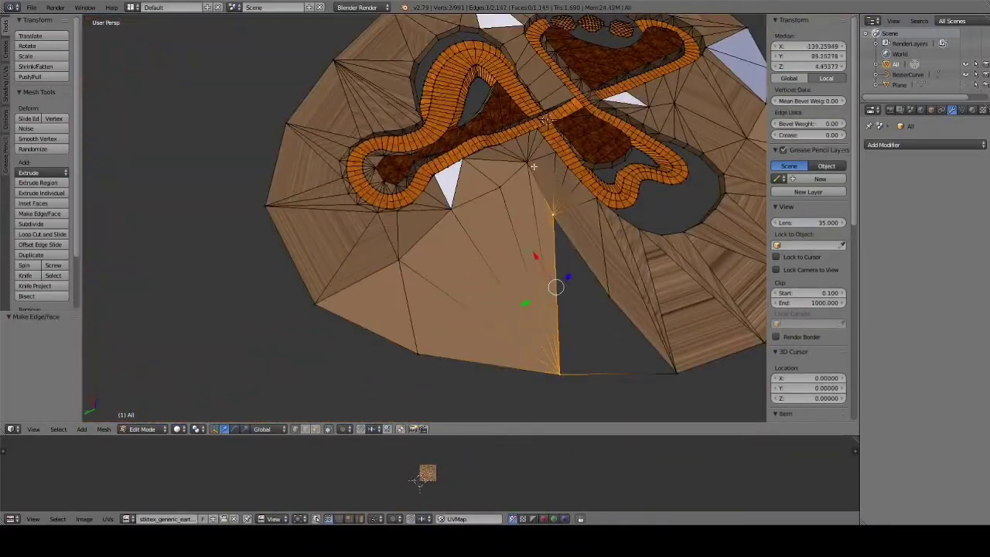
pyautogui.scroll(-3, 533, 166)
pyautogui.keyDown('ctrl'); pyautogui.click(508, 232); pyautogui.keyUp('ctrl')
pyautogui.scroll(5, 493, 263)
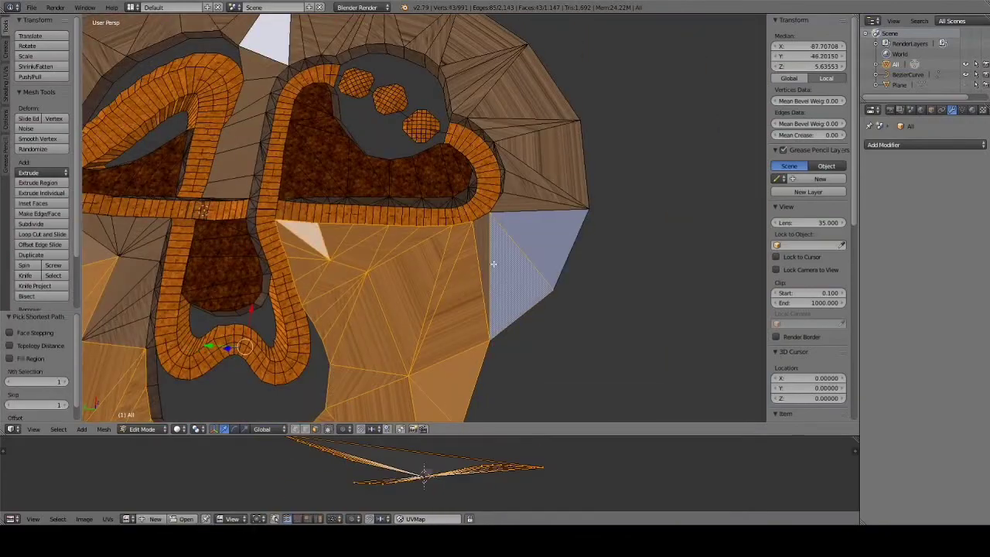
# Step: Grow the selection over the ground fill faces and unwrap them
pyautogui.press('ctrl+KP_Add')
pyautogui.scroll(-3, 493, 264)
pyautogui.moveTo(492, 264); pyautogui.dragTo(348, 248, button='middle')
pyautogui.scroll(4, 348, 247)
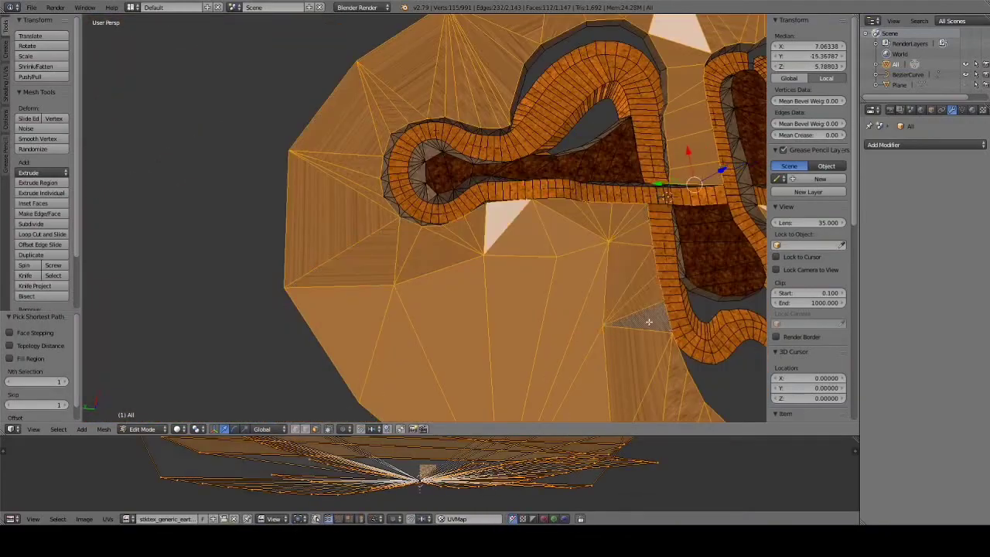
pyautogui.scroll(-4, 649, 321)
pyautogui.press('u')
pyautogui.click(281, 398)
pyautogui.scroll(6, 446, 299)
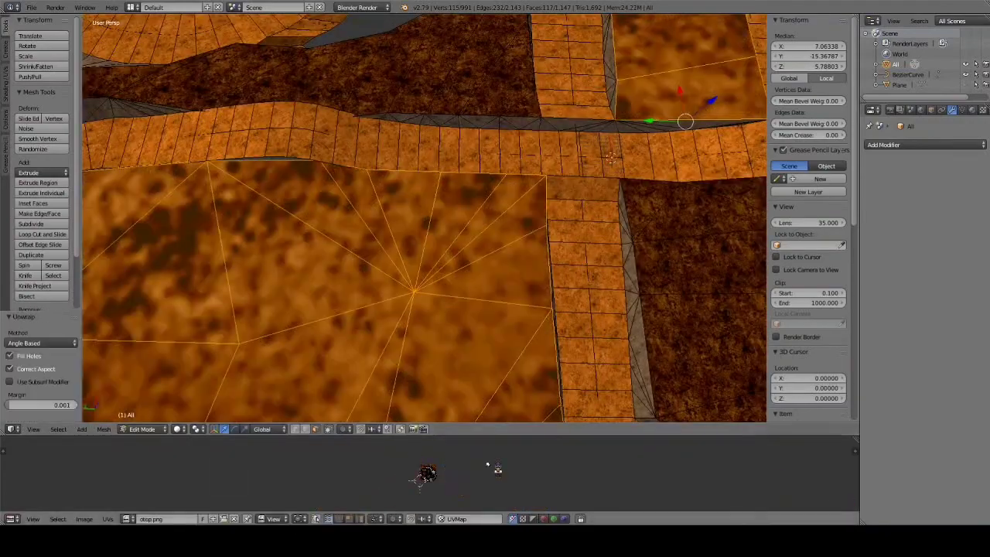
pyautogui.scroll(-4, 612, 157)
# Step: Assign the otop.png dirt image to the faces and scale the UVs to tile it finely
pyautogui.press('Tab')
pyautogui.scroll(-4, 585, 294)
pyautogui.scroll(3, 605, 315)
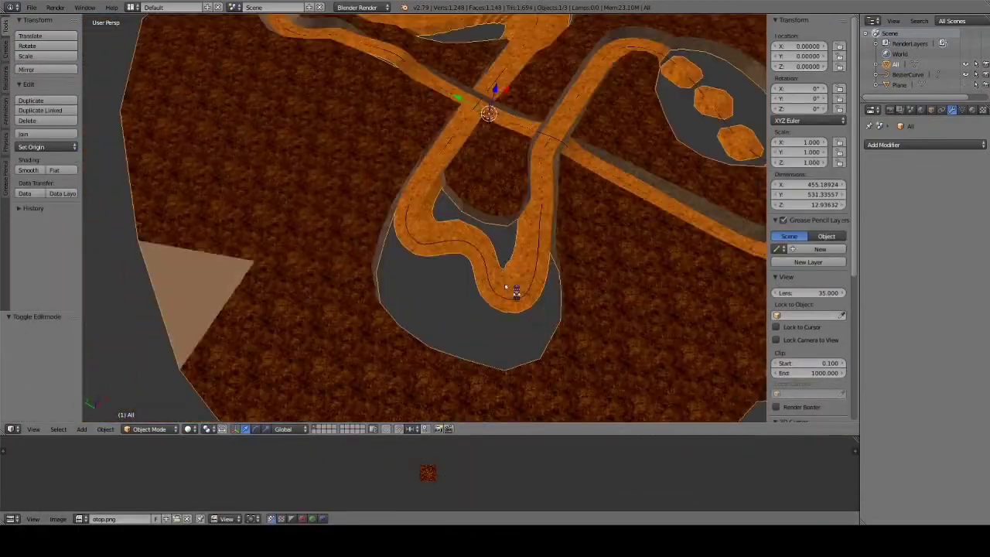
pyautogui.press('Tab')
pyautogui.press('a')
pyautogui.click(80, 518)
pyautogui.click(155, 422)
pyautogui.press('s')
pyautogui.click(559, 455)
pyautogui.press('Tab')
# Step: Switch to top view and select the large ground plane
pyautogui.scroll(-4, 261, 230)
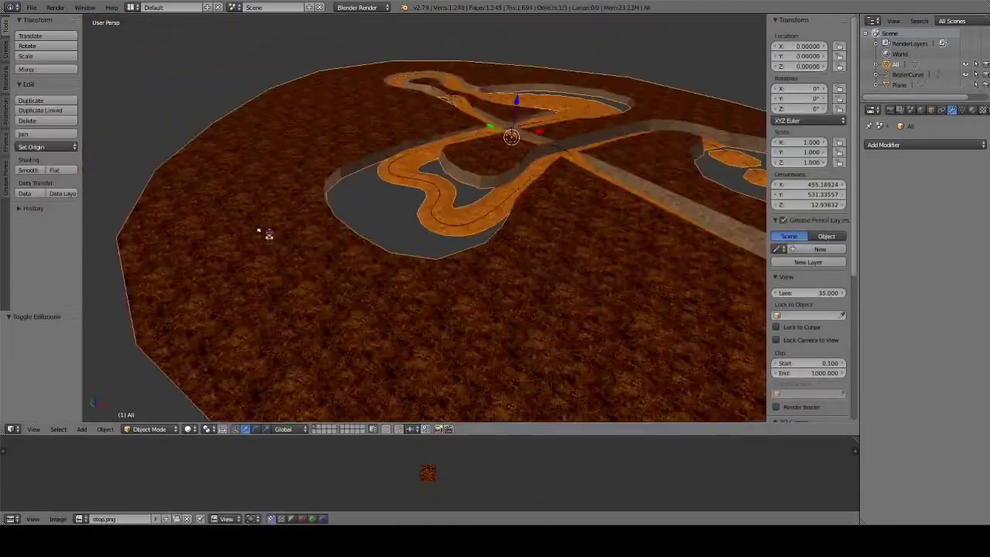
pyautogui.press('KP_7')
pyautogui.press('space')
pyautogui.scroll(3, 485, 253)
pyautogui.rightClick(485, 253)
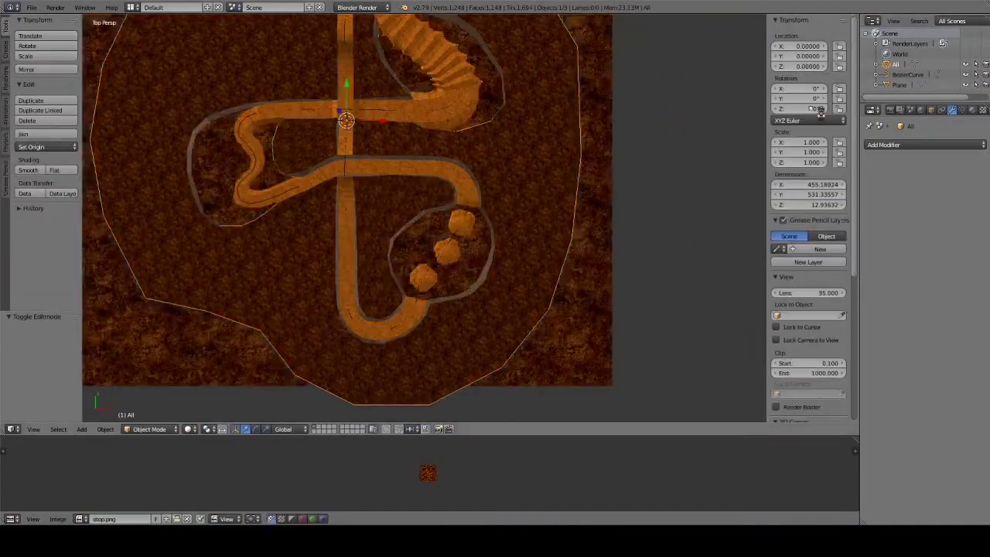
pyautogui.moveTo(485, 253); pyautogui.dragTo(596, 199, button='middle')
pyautogui.scroll(3, 596, 199)
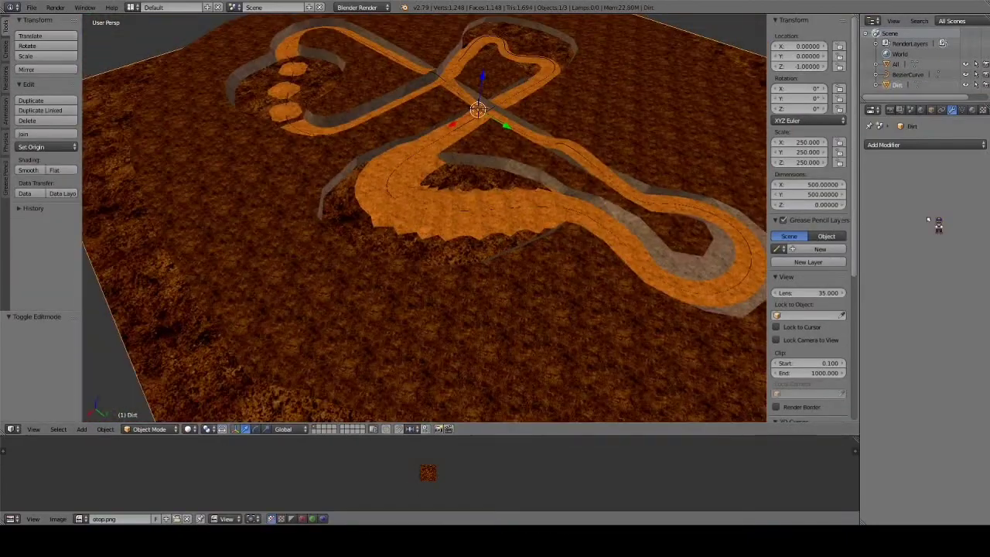
# Step: Duplicate the dirt ground plane and lower the copy to Z -0.5 beneath the track
pyautogui.click(900, 111)
pyautogui.scroll(-5, 518, 128)
pyautogui.hotkey('shift', 'd')
pyautogui.press('z')
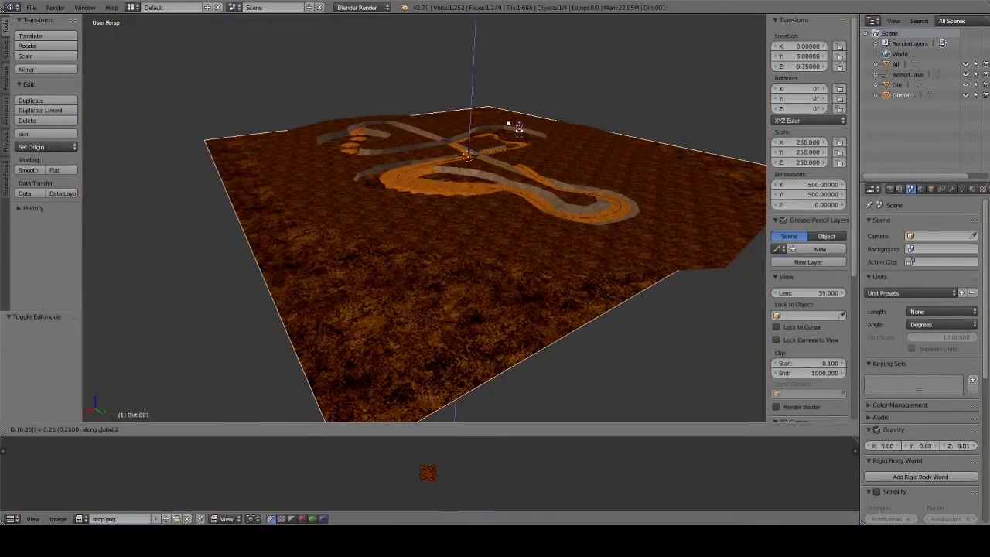
pyautogui.press('Return')
pyautogui.moveTo(518, 128); pyautogui.dragTo(490, 248, button='middle')
pyautogui.scroll(5, 490, 248)
pyautogui.rightClick(487, 207)
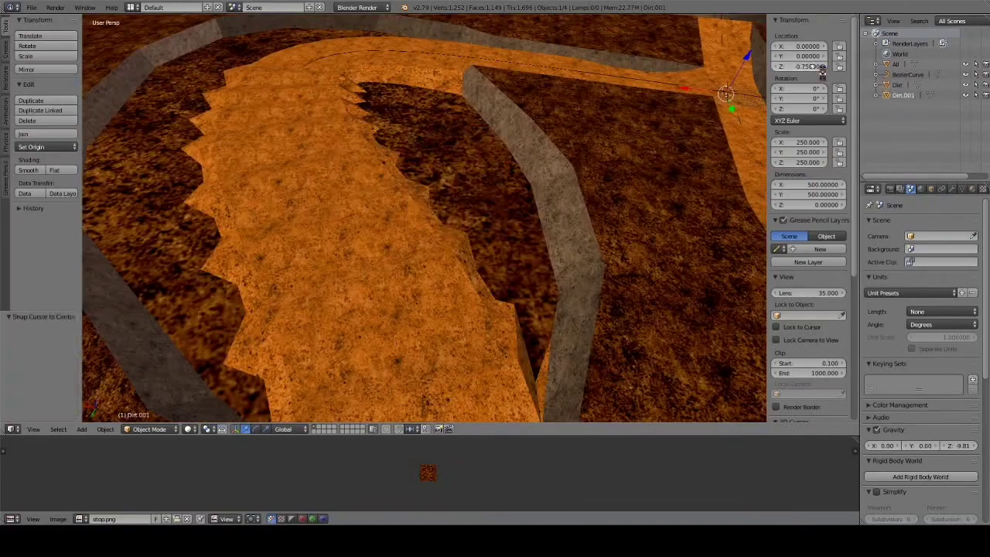
pyautogui.press('Return')
pyautogui.scroll(-5, 529, 181)
pyautogui.moveTo(529, 181)
pyautogui.mouseDown(button='middle')
pyautogui.moveTo(469, 168)
pyautogui.moveTo(309, 199)
pyautogui.mouseUp(button='middle')
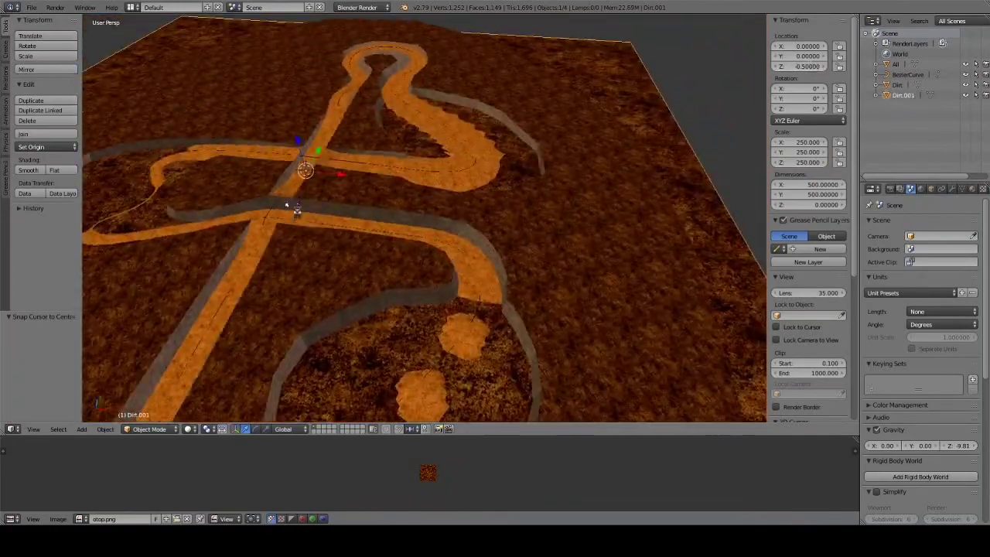
# Step: Move the water plane down another 0.1 on Z and view the track from above
pyautogui.scroll(-3, 424, 218)
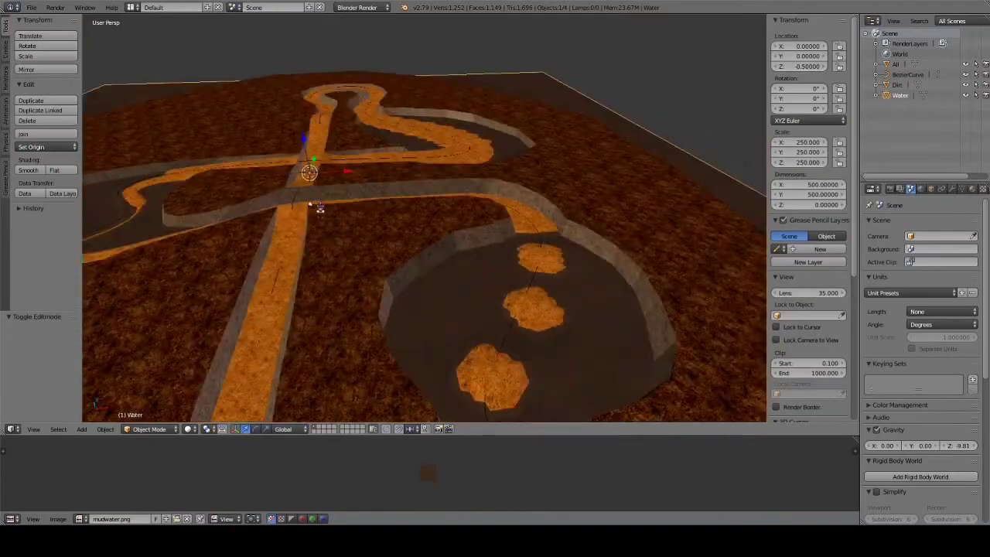
pyautogui.write('gz-0.1')
pyautogui.press('Return')
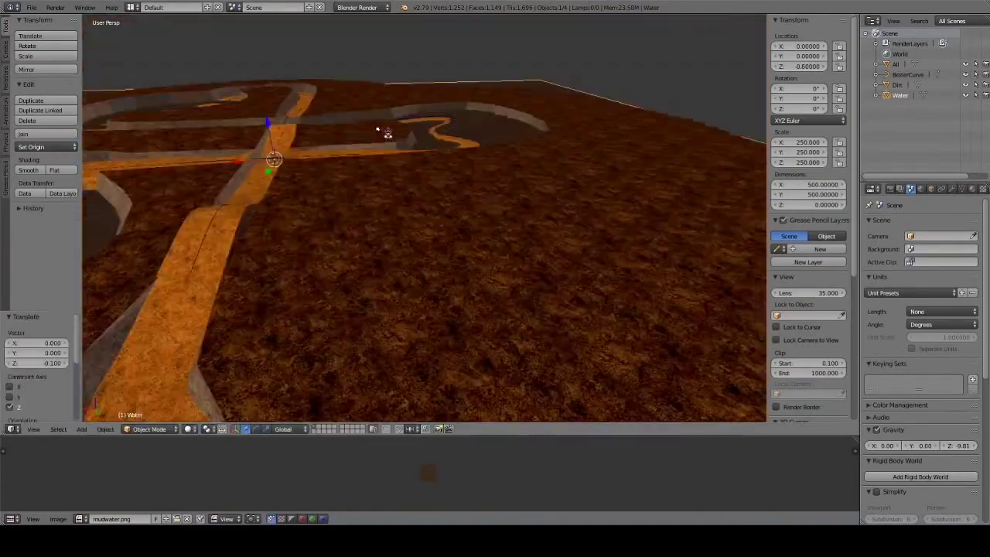
pyautogui.press('KP_7')
pyautogui.scroll(-5, 921, 349)
# Step: Rotate the boost.png UVs so the rainbow strip lines up with the road
pyautogui.scroll(4, 387, 232)
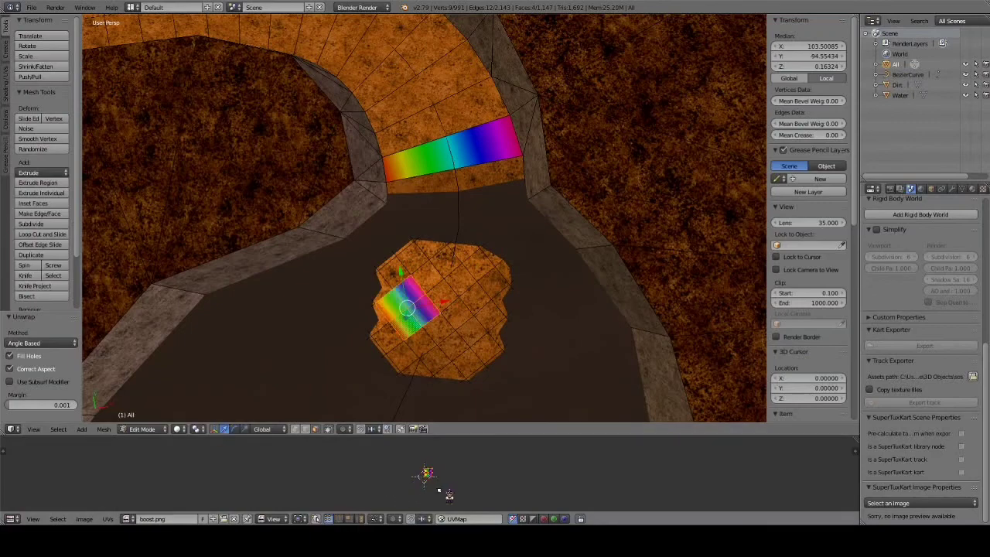
pyautogui.press('r')
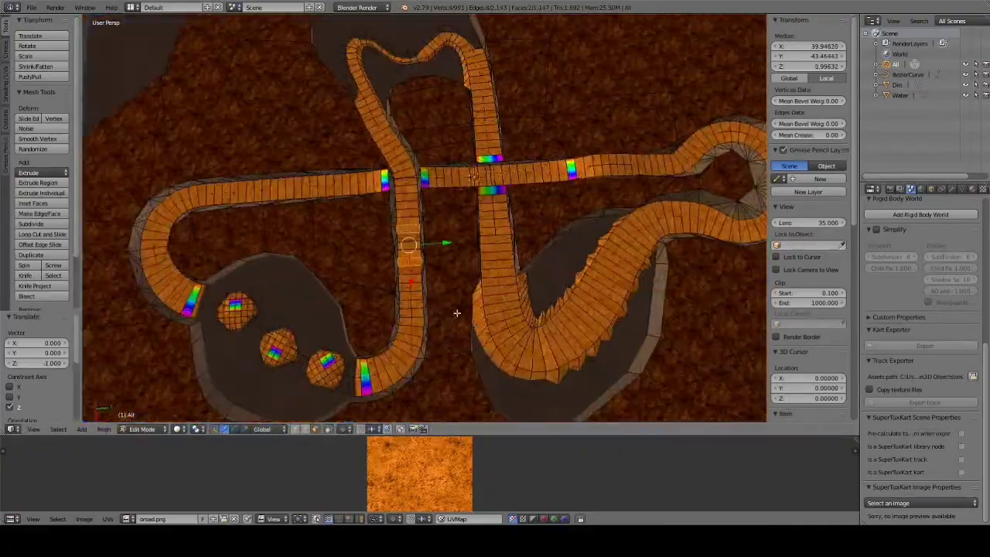
# Step: Give mudwater.png water-bottom interaction and slowdown, and mark it as a Water surface
pyautogui.click(921, 503)
pyautogui.click(928, 460)
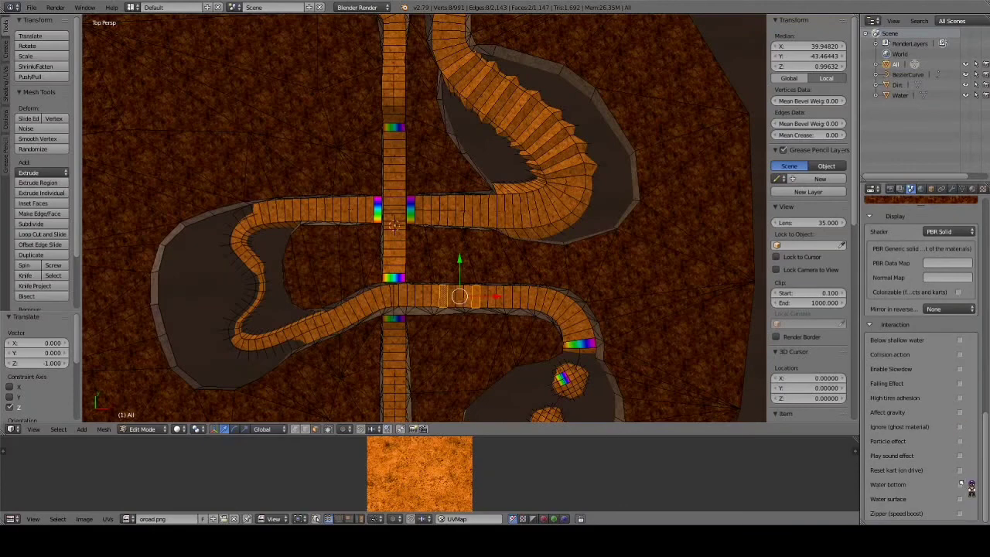
pyautogui.click(968, 484)
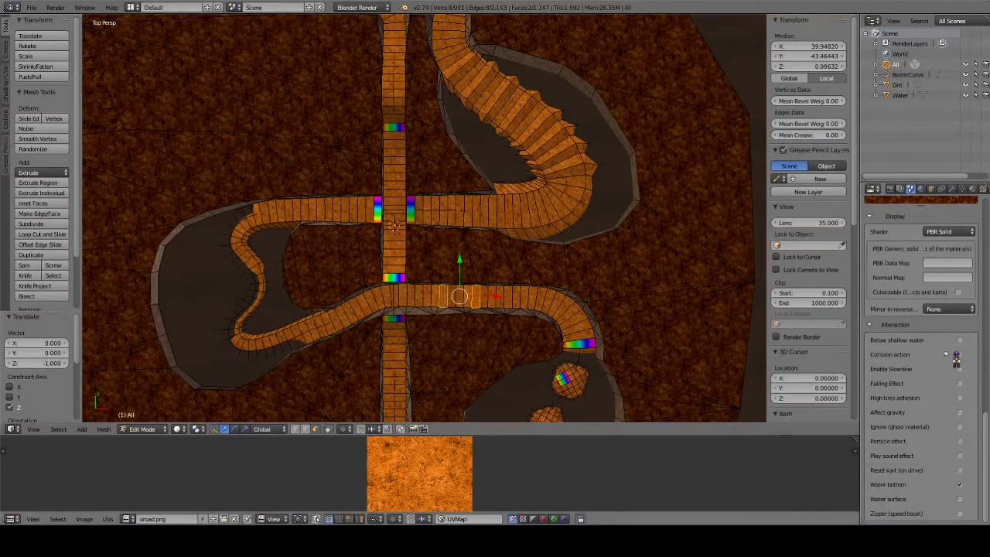
pyautogui.click(960, 369)
pyautogui.scroll(3, 944, 401)
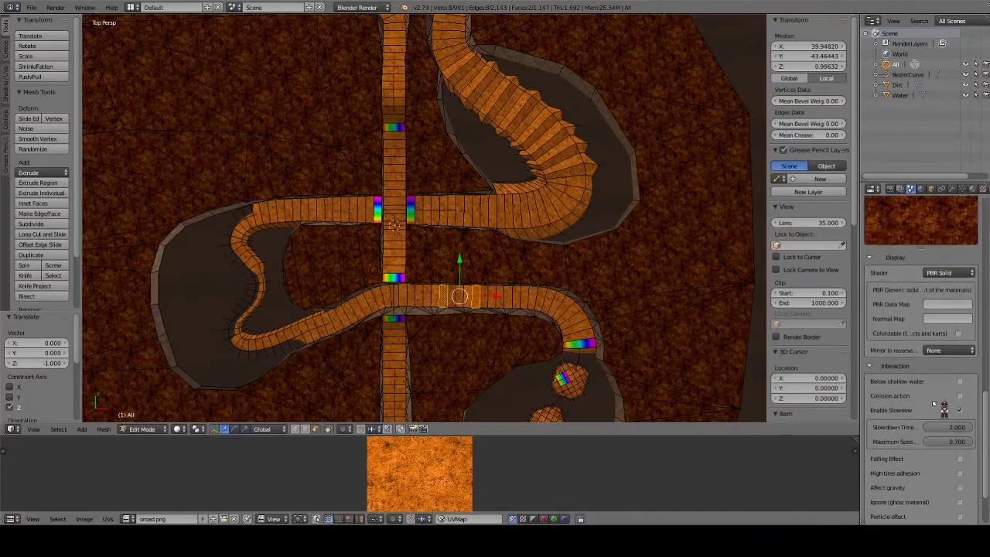
pyautogui.scroll(-5, 944, 434)
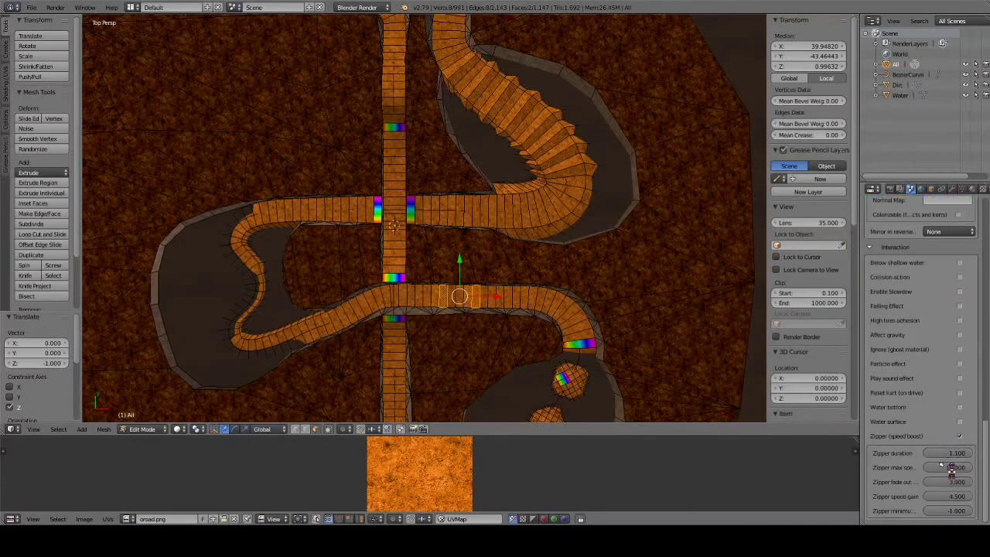
pyautogui.moveTo(859, 465); pyautogui.dragTo(797, 465)
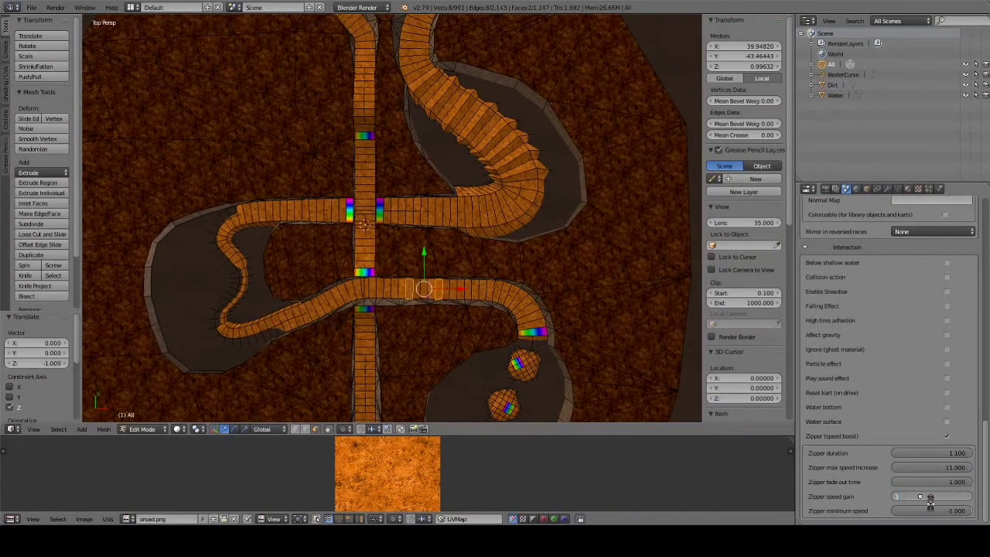
pyautogui.scroll(5, 929, 357)
pyautogui.click(896, 299)
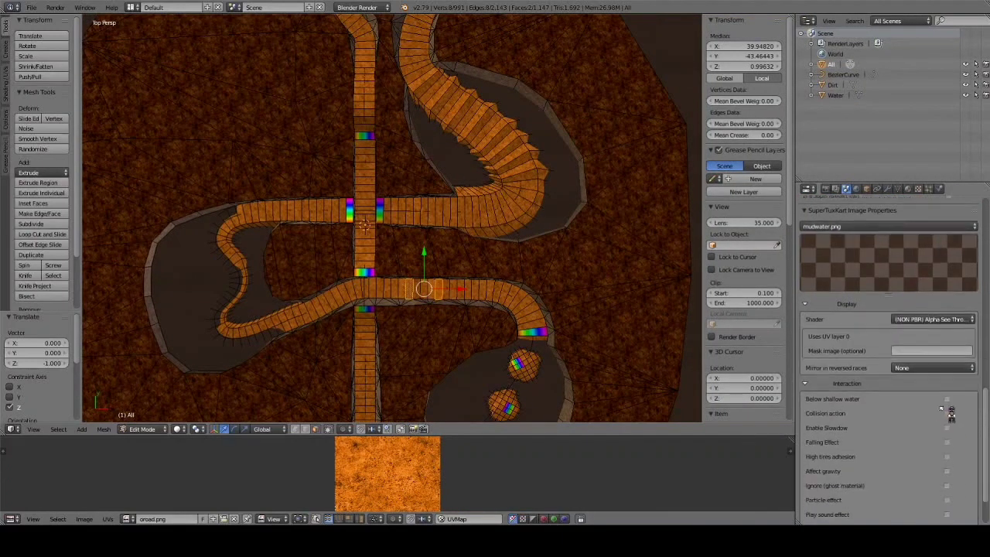
pyautogui.scroll(-3, 890, 325)
pyautogui.scroll(5, 374, 234)
# Step: Fill a face between the rainbow strips at the crossing and load the grid image onto it
pyautogui.moveTo(374, 234); pyautogui.dragTo(475, 84, button='middle')
pyautogui.press('f')
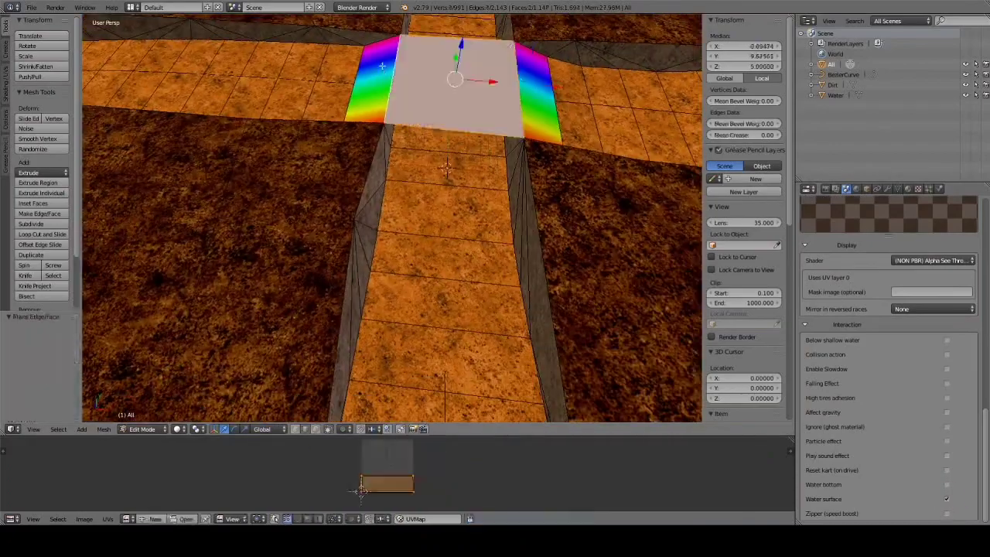
pyautogui.click(186, 518)
pyautogui.doubleClick(198, 126)
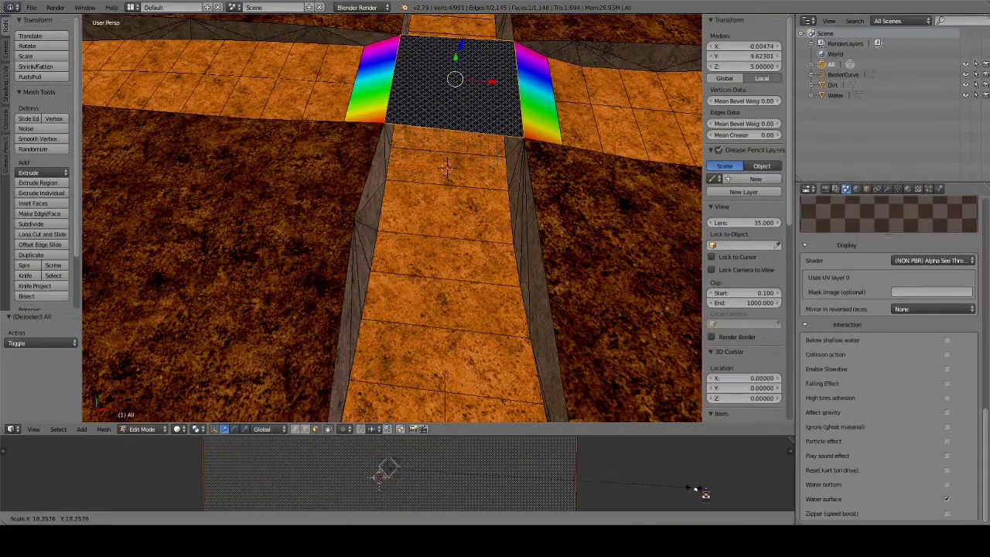
# Step: Enlarge the grid face's UVs to tile the texture and check the grid image's shader options
pyautogui.press('Tab')
pyautogui.moveTo(495, 232); pyautogui.dragTo(422, 291, button='middle')
pyautogui.rightClick(490, 371)
pyautogui.scroll(-3, 491, 371)
pyautogui.moveTo(490, 372); pyautogui.dragTo(433, 325, button='middle')
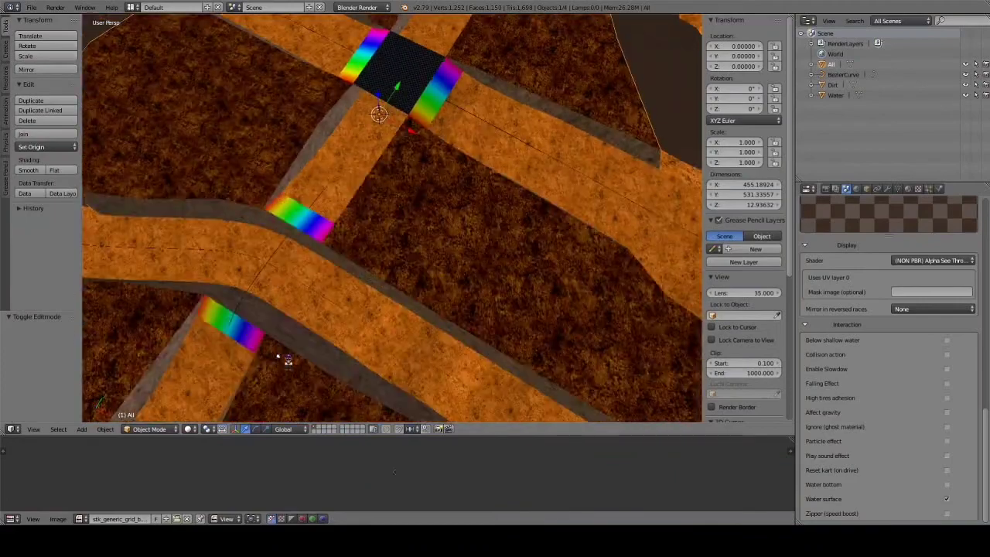
pyautogui.click(933, 364)
# Step: Apply the grid image to the second crossing face
pyautogui.moveTo(465, 232); pyautogui.dragTo(395, 310, button='middle')
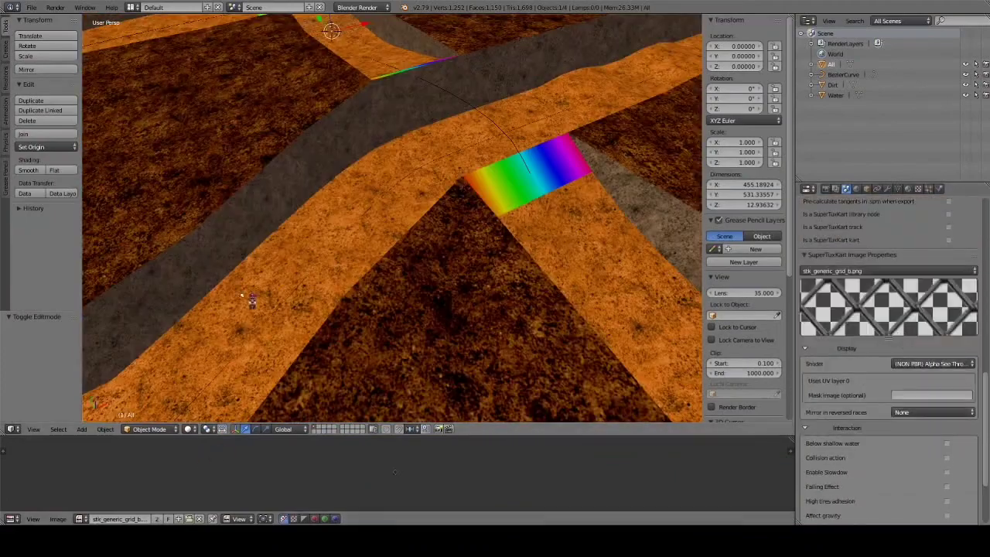
pyautogui.press('Tab')
pyautogui.click(128, 519)
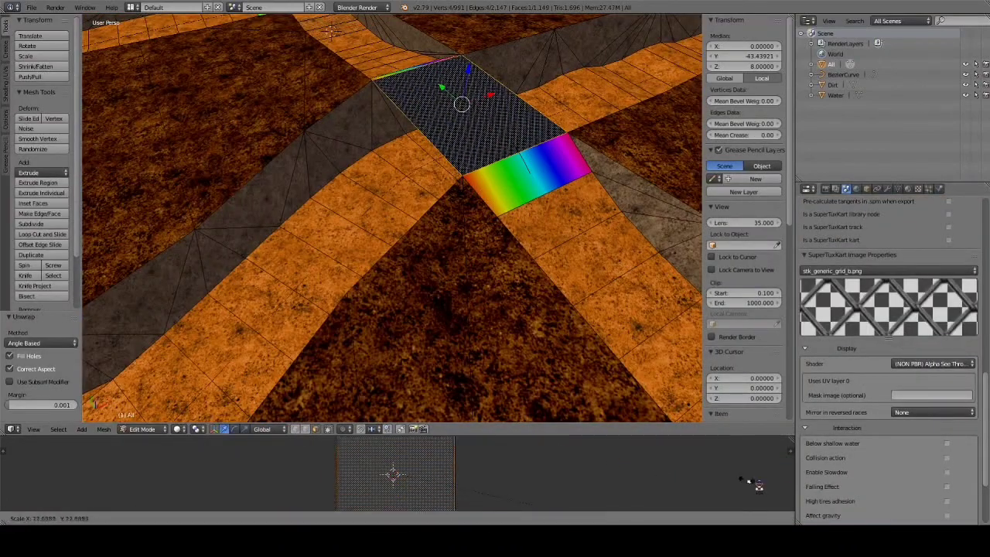
pyautogui.press('Tab')
pyautogui.moveTo(395, 309)
pyautogui.mouseDown(button='middle')
pyautogui.moveTo(469, 134)
pyautogui.moveTo(419, 87)
pyautogui.moveTo(349, 98)
pyautogui.mouseUp(button='middle')
pyautogui.scroll(-5, 419, 87)
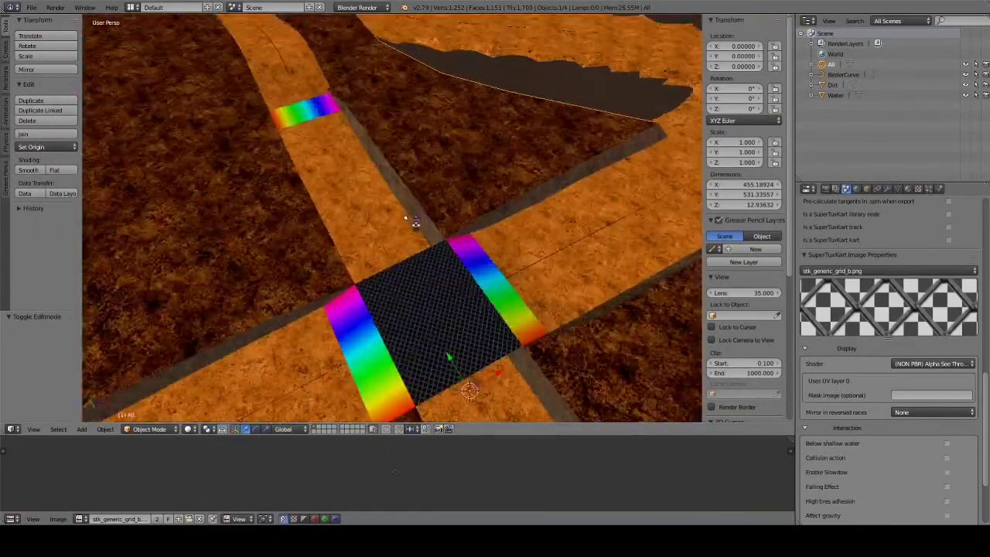
# Step: Add a new plane to the track mesh near the crossing for the start banner
pyautogui.press('Tab')
pyautogui.moveTo(416, 221); pyautogui.dragTo(368, 163, button='middle')
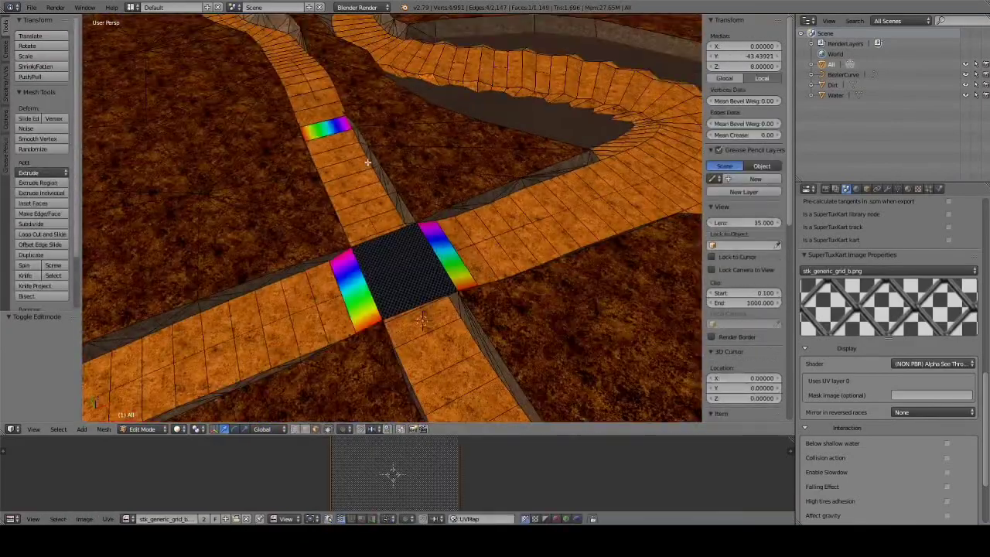
pyautogui.hotkey('shift', 'a')
pyautogui.click(345, 237)
pyautogui.scroll(5, 345, 237)
pyautogui.moveTo(345, 238); pyautogui.dragTo(426, 197, button='middle')
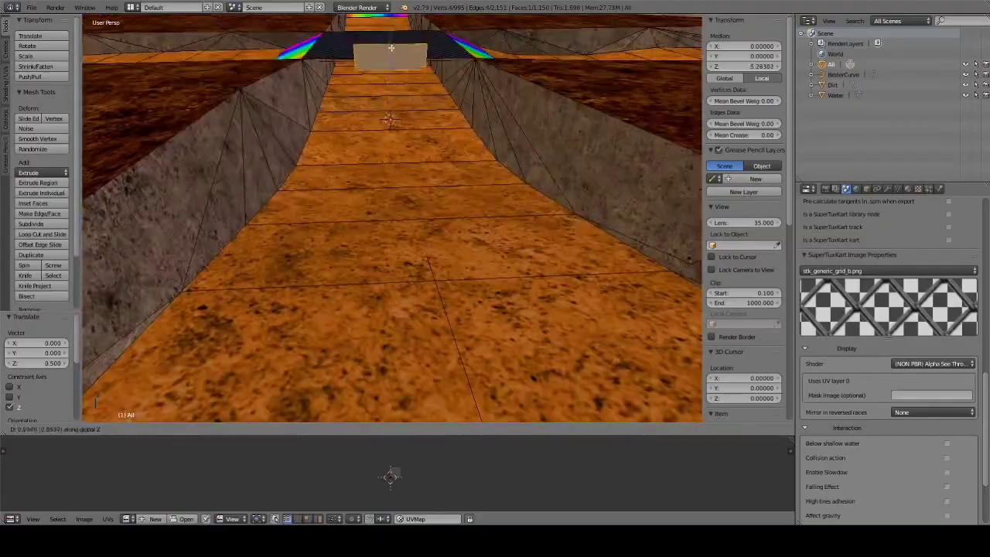
# Step: Raise the banner plane above the road and mirror it with S X -1 so START reads correctly
pyautogui.click(391, 48)
pyautogui.moveTo(391, 48); pyautogui.dragTo(412, 78, button='middle')
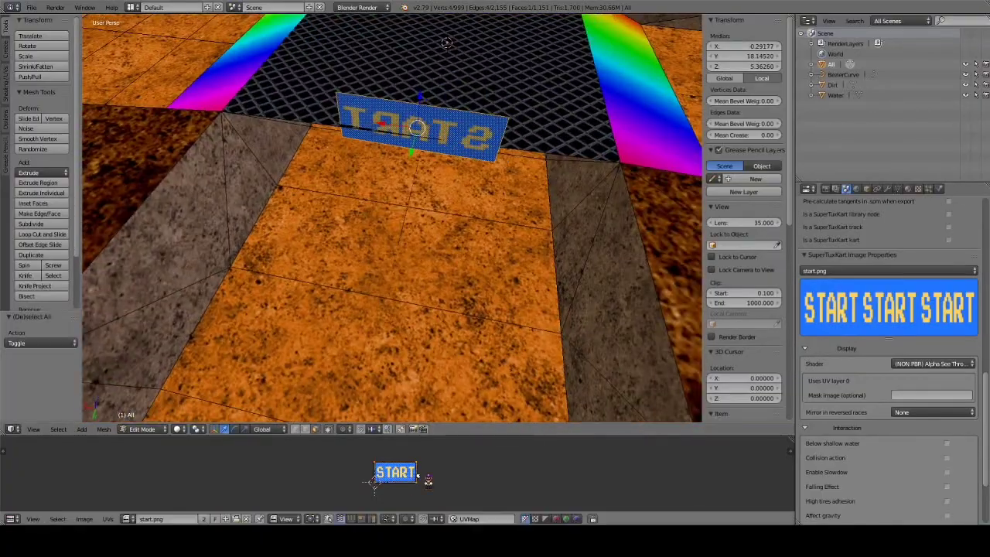
pyautogui.write('sx-1')
pyautogui.press('Return')
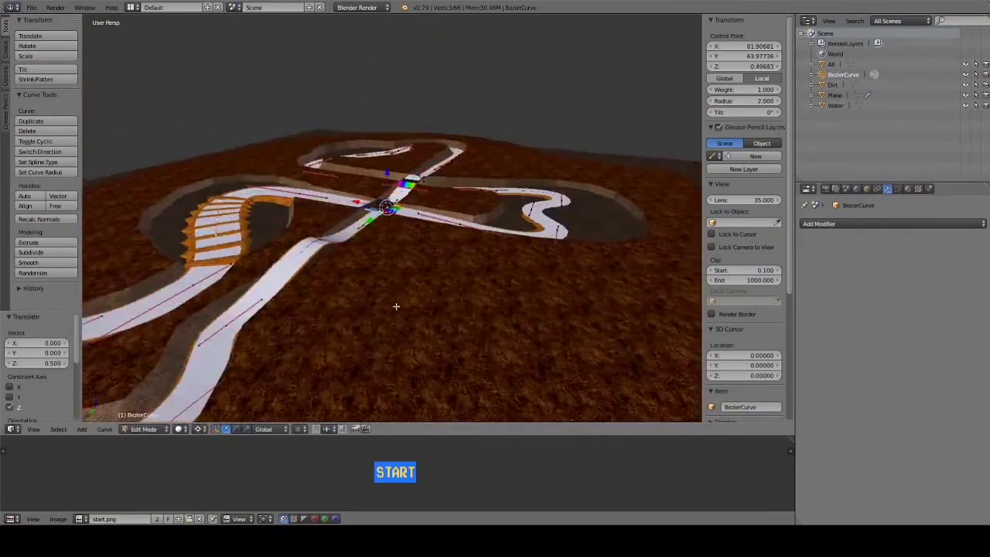
# Step: Raise the curve control point, leave curve editing and select the Plane to inspect its modifiers
pyautogui.press('Tab')
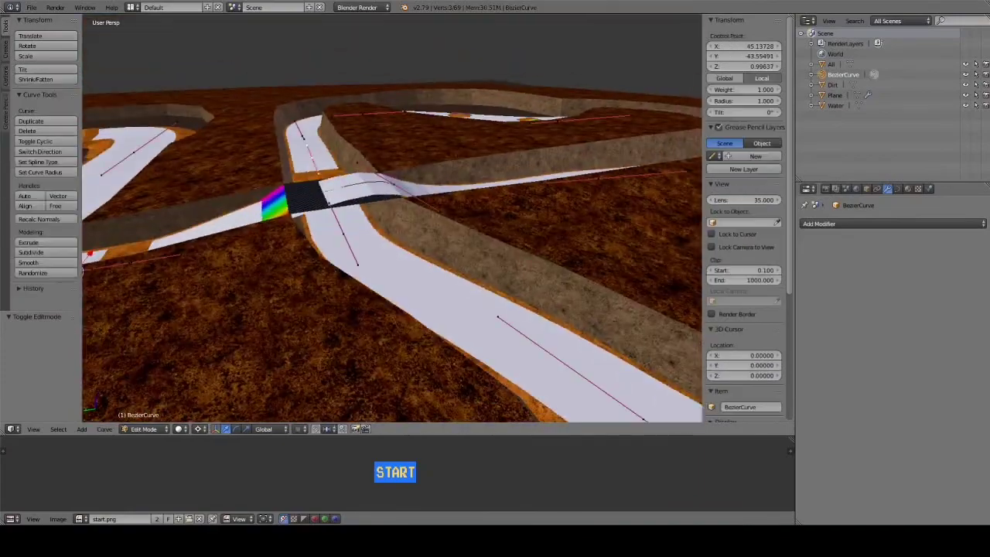
pyautogui.click(304, 232)
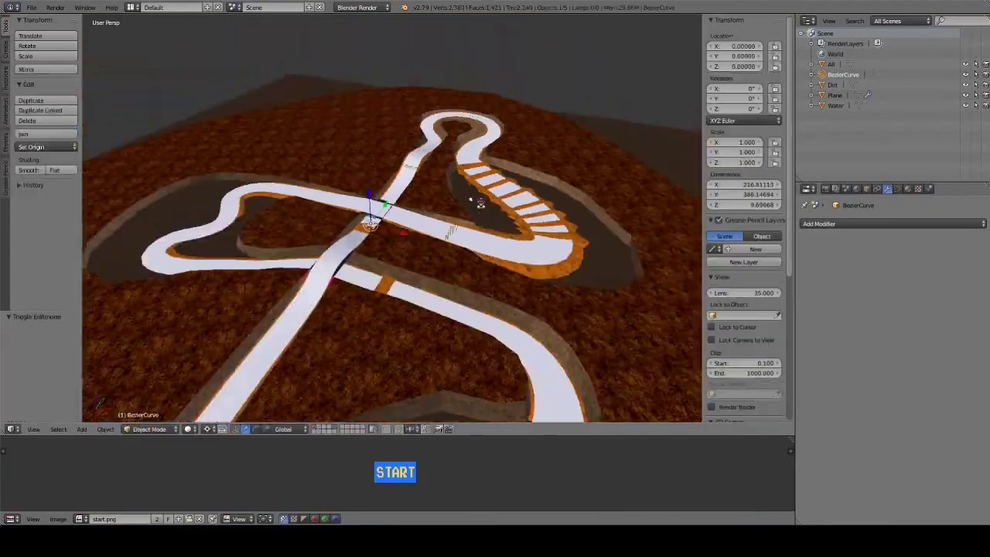
pyautogui.click(848, 94)
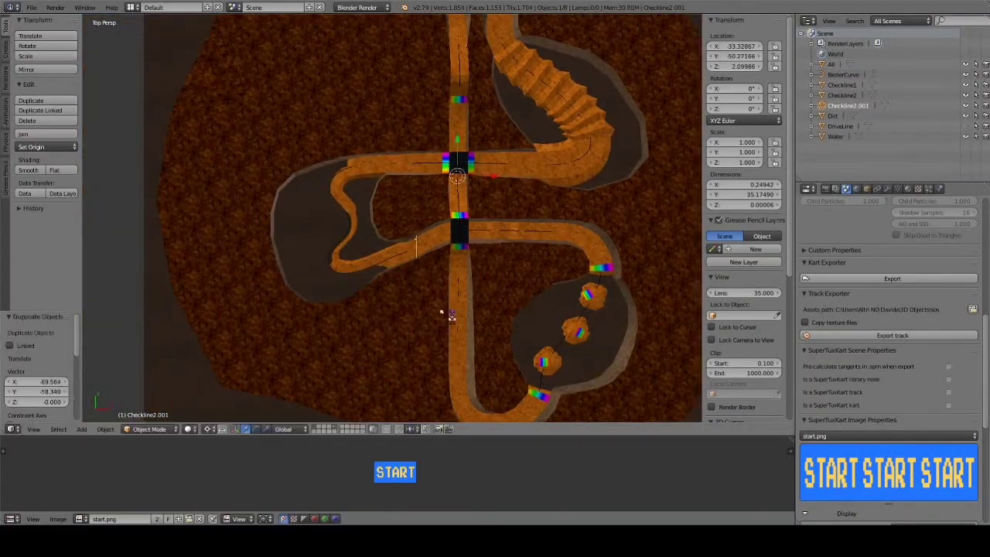
# Step: Lower the copied checkline along Z and view the whole track from above
pyautogui.scroll(5, 443, 313)
pyautogui.press('z')
pyautogui.click(403, 311)
pyautogui.moveTo(364, 298); pyautogui.dragTo(590, 187, button='middle')
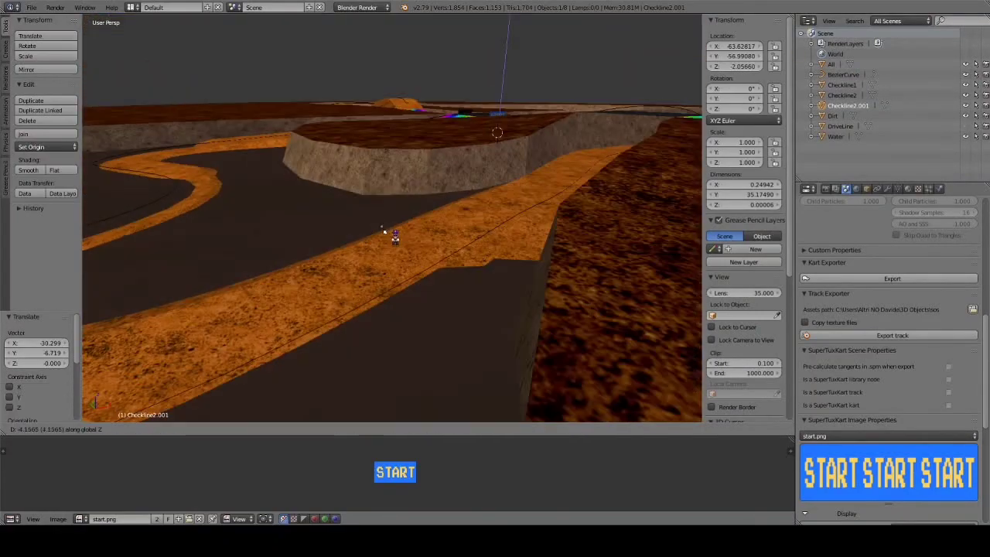
pyautogui.scroll(-3, 524, 214)
pyautogui.press('Tab')
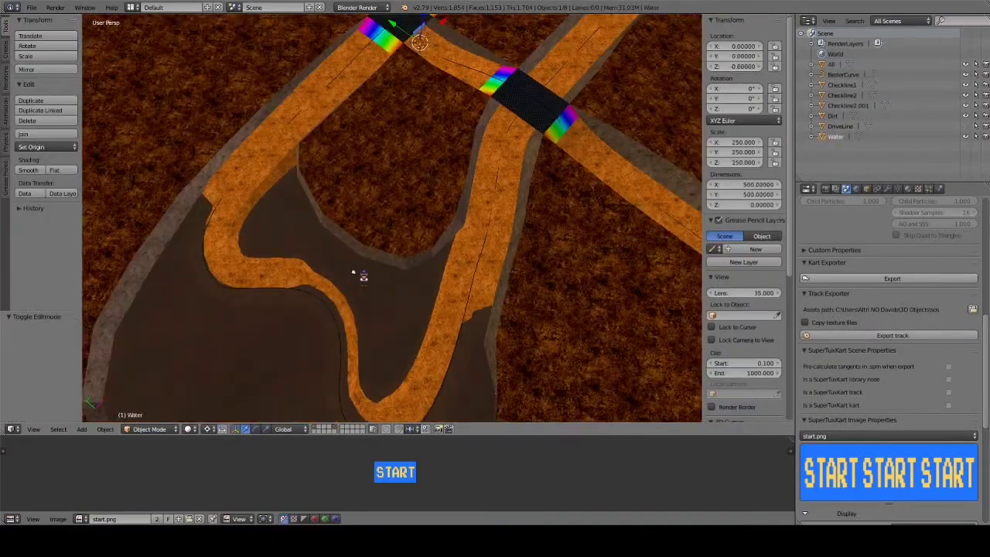
pyautogui.press('Tab')
pyautogui.moveTo(509, 146); pyautogui.dragTo(464, 209, button='middle')
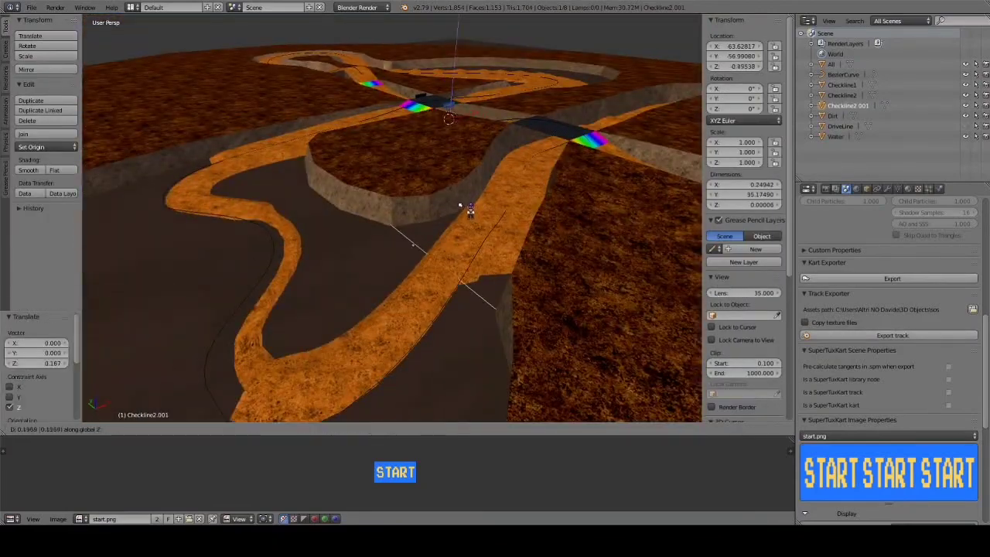
pyautogui.scroll(3, 474, 339)
pyautogui.moveTo(552, 283); pyautogui.dragTo(475, 261, button='middle')
# Step: Duplicate Checkline3 and place the copy beside the last mud patch
pyautogui.hotkey('shift', 'd')
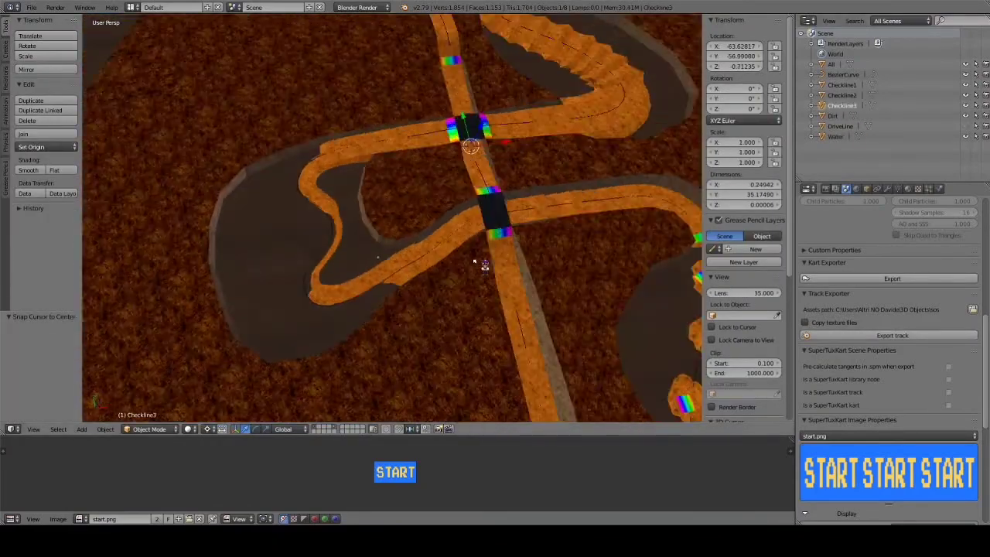
pyautogui.press('KP_7')
pyautogui.click(646, 148)
pyautogui.keyDown('shift'); pyautogui.moveTo(617, 225); pyautogui.dragTo(482, 170, button='middle'); pyautogui.keyUp('shift')
pyautogui.press('g')
pyautogui.click(504, 155)
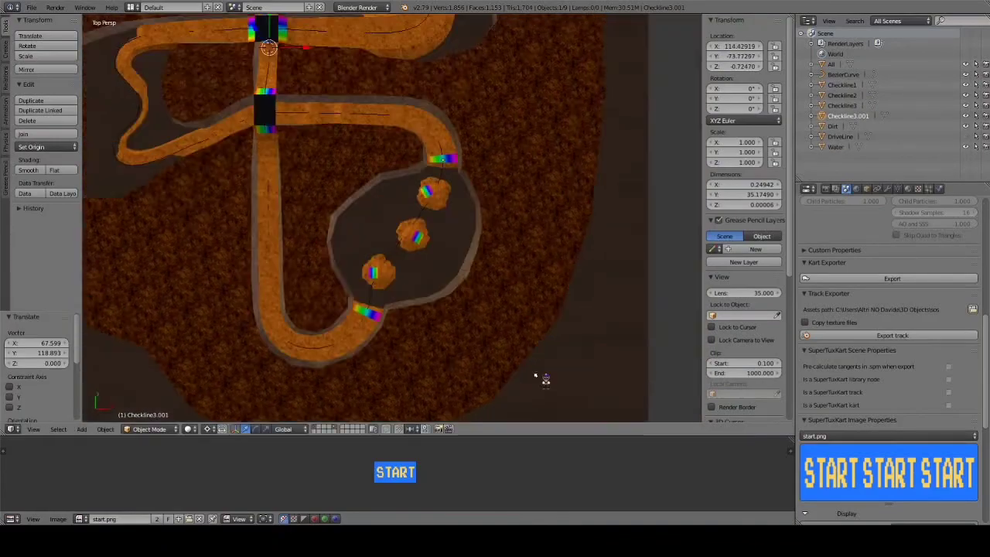
# Step: Rename the new checkline copy to Checkline4
pyautogui.press('Tab')
pyautogui.moveTo(542, 379)
pyautogui.mouseDown(button='middle')
pyautogui.moveTo(588, 341)
pyautogui.moveTo(542, 289)
pyautogui.moveTo(515, 276)
pyautogui.moveTo(513, 286)
pyautogui.mouseUp(button='middle')
pyautogui.scroll(3, 588, 341)
pyautogui.press('Tab')
pyautogui.doubleClick(878, 116)
pyautogui.write('Checkline4')
pyautogui.press('Return')
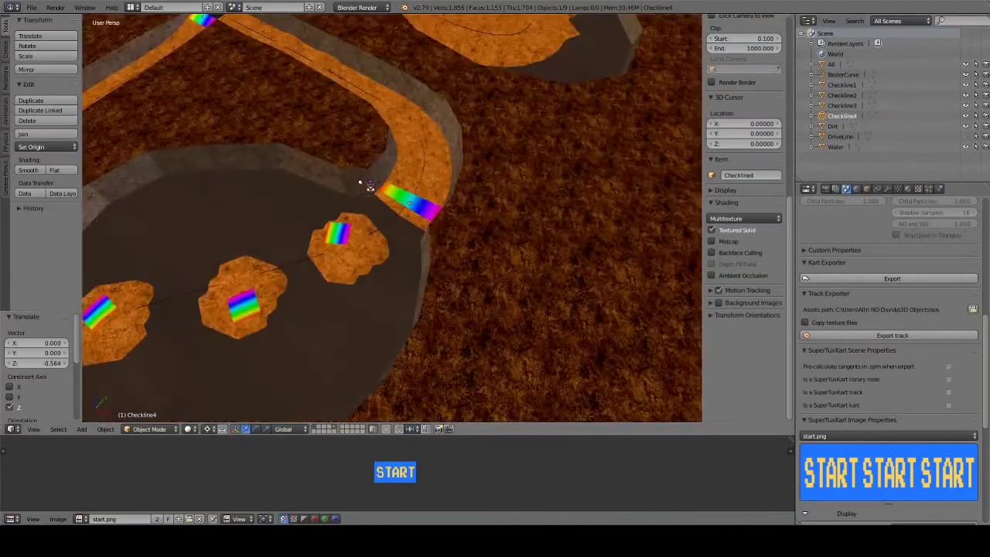
# Step: Switch to top view and tick 'Is a SuperTuxKart track' in Scene properties
pyautogui.moveTo(365, 184); pyautogui.dragTo(409, 203, button='middle')
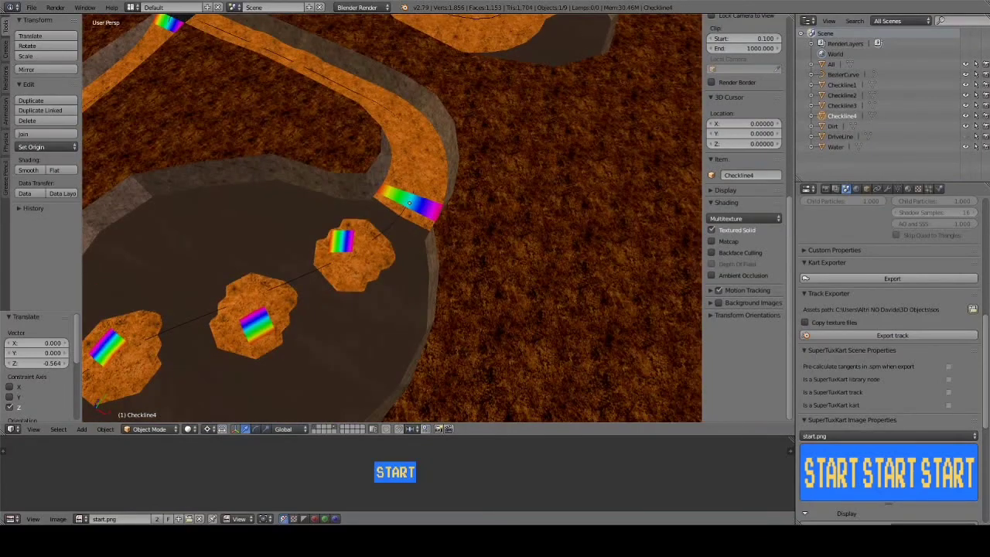
pyautogui.press('KP_7')
pyautogui.click(948, 393)
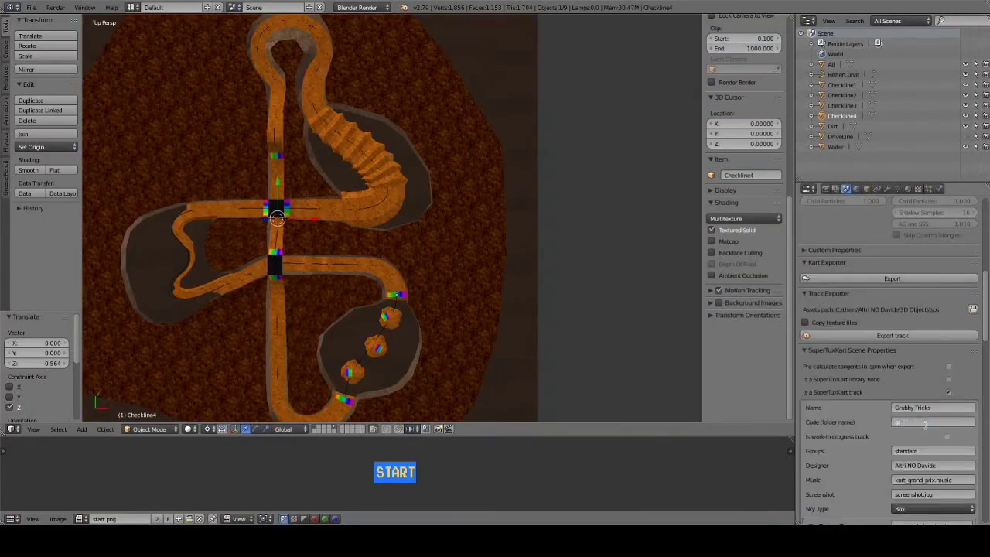
# Step: Enter the sky texture file names in the SuperTuxKart Scene Properties
pyautogui.scroll(-2, 925, 423)
pyautogui.scroll(-3, 913, 418)
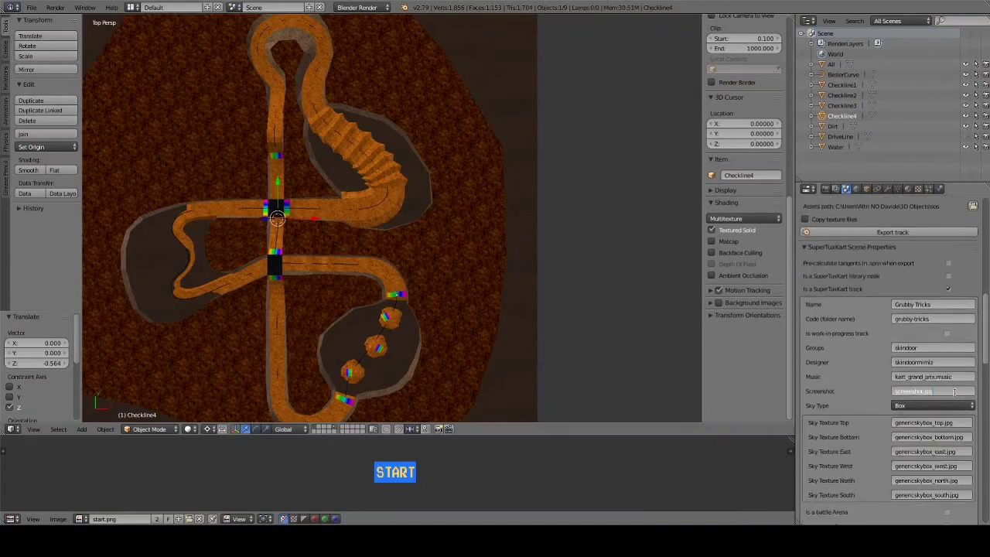
pyautogui.scroll(-2, 951, 391)
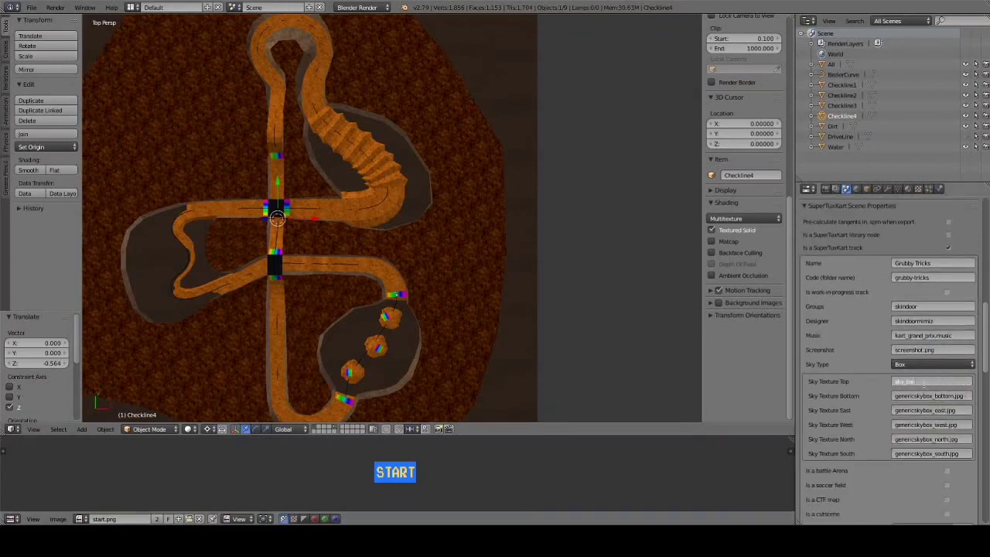
pyautogui.press('Return')
pyautogui.hotkey('ctrl', 'v')
pyautogui.hotkey('ctrl', 'v')
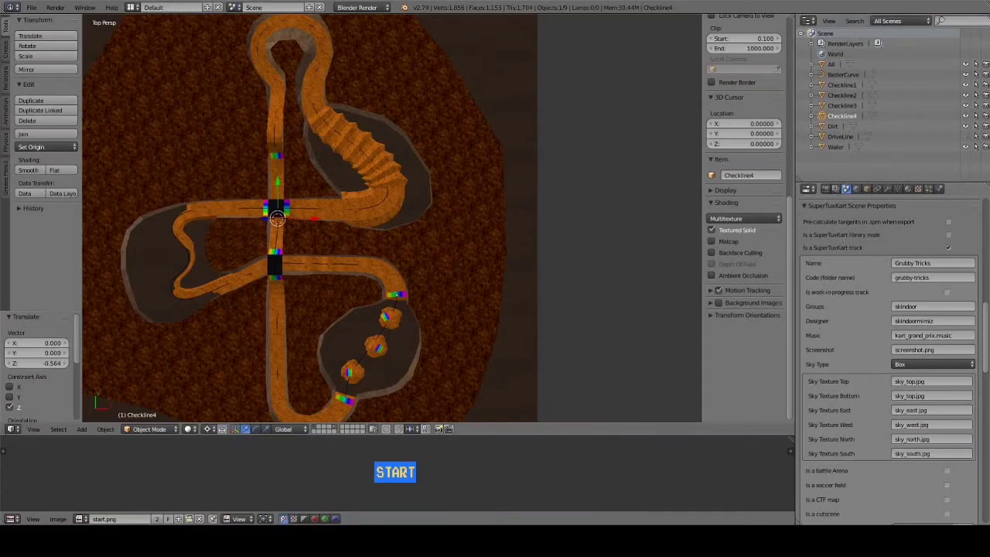
# Step: Paste the south ambient map file name and set the track time to Night
pyautogui.scroll(-3, 930, 383)
pyautogui.scroll(-4, 931, 383)
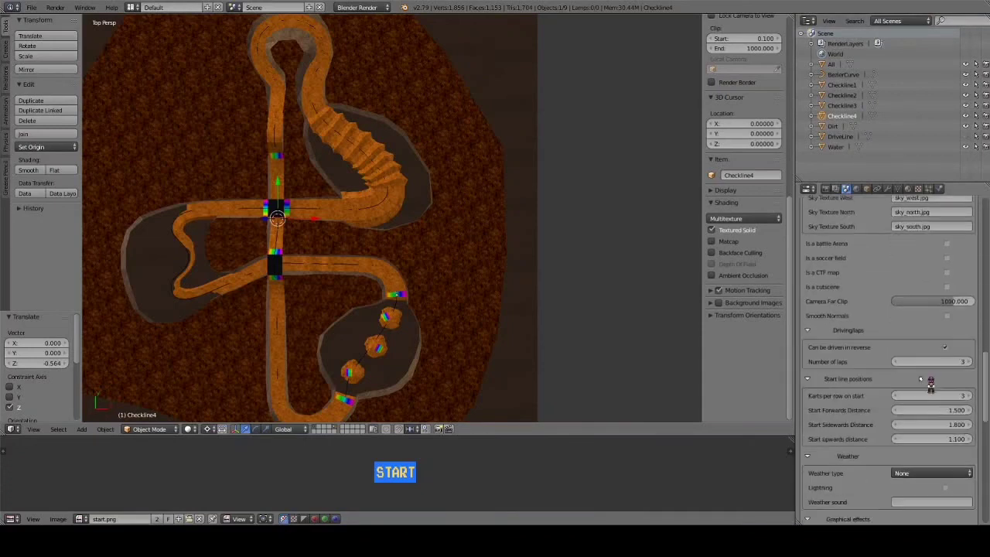
pyautogui.scroll(-2, 943, 397)
pyautogui.scroll(-3, 921, 418)
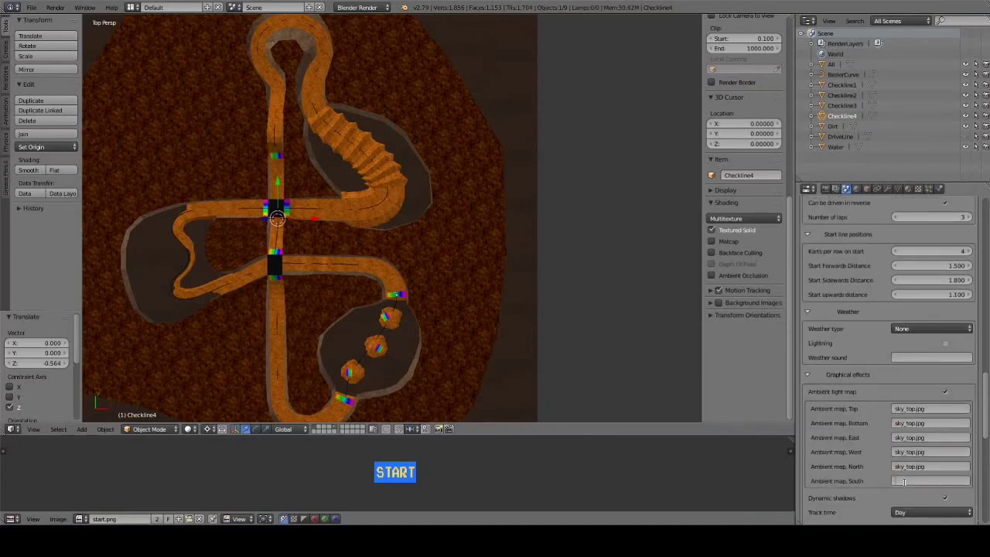
pyautogui.write('sky_top.jpg')
pyautogui.scroll(-2, 905, 481)
pyautogui.click(932, 441)
pyautogui.click(895, 515)
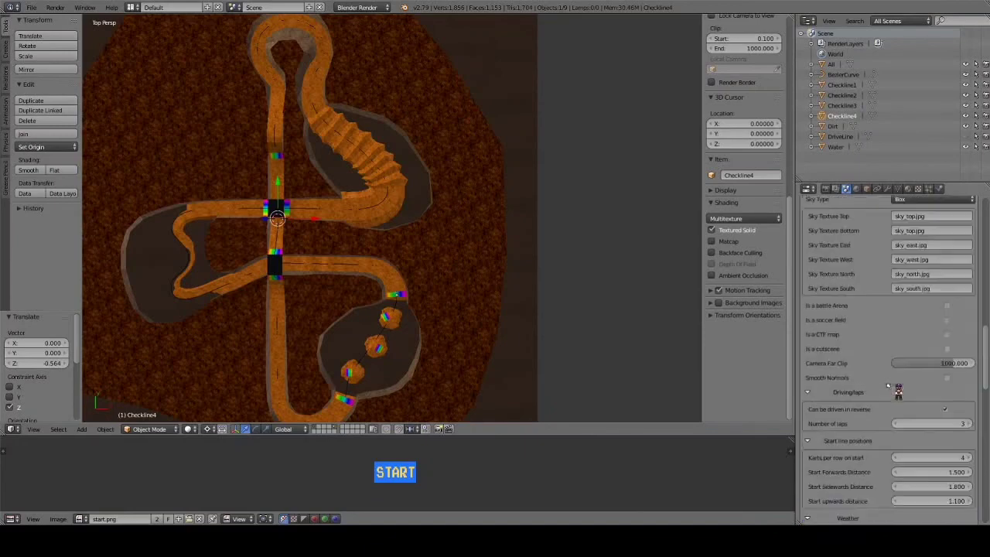
# Step: Set Checkline1's SuperTuxKart object type to Checkline
pyautogui.click(866, 189)
pyautogui.scroll(-2, 890, 348)
pyautogui.click(841, 84)
pyautogui.click(926, 470)
pyautogui.click(905, 355)
pyautogui.click(842, 94)
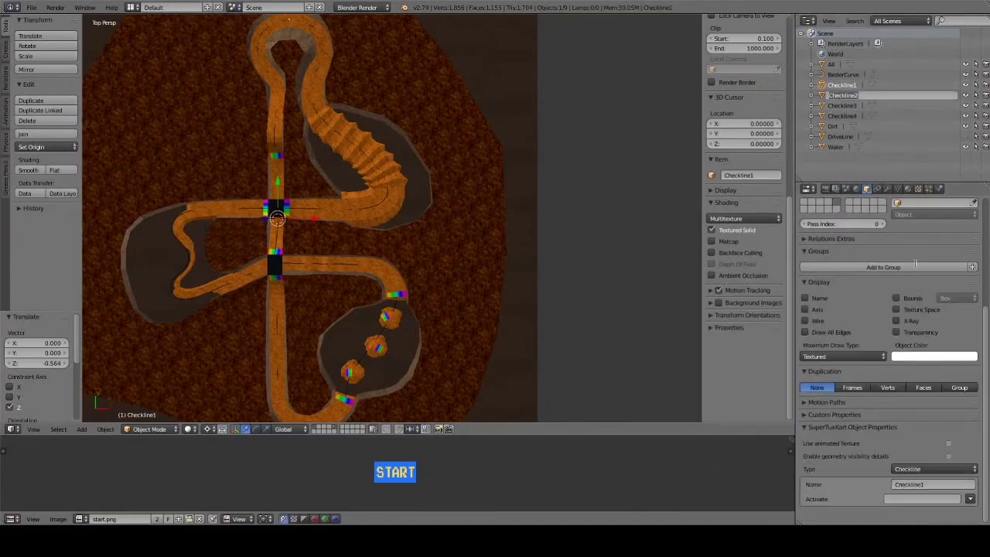
# Step: Set the checklines' Activate targets, making Checkline1 activate Checkline2
pyautogui.click(841, 105)
pyautogui.click(903, 469)
pyautogui.click(905, 355)
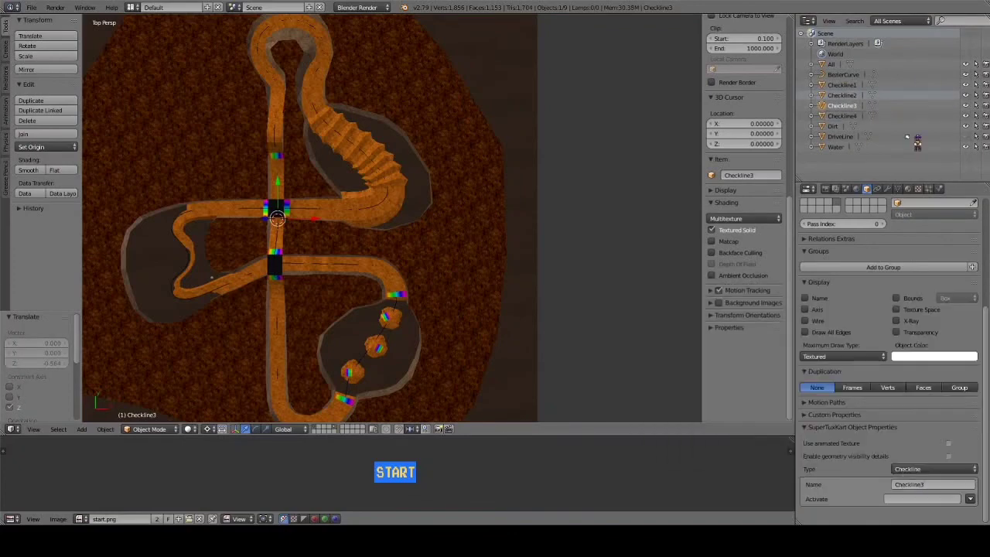
pyautogui.click(842, 85)
pyautogui.click(924, 499)
pyautogui.click(929, 453)
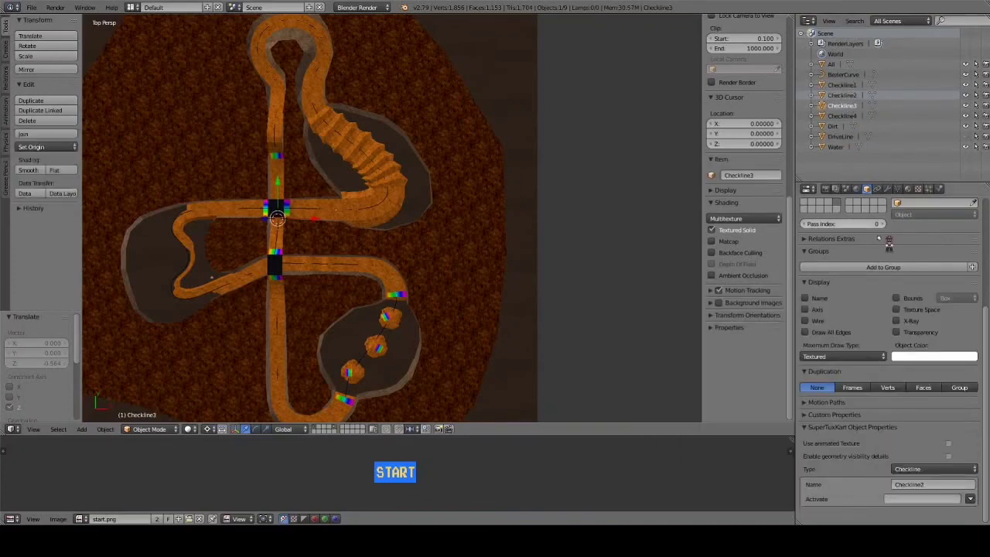
# Step: Return to the scene's track settings and zoom the viewport back onto the road
pyautogui.click(846, 189)
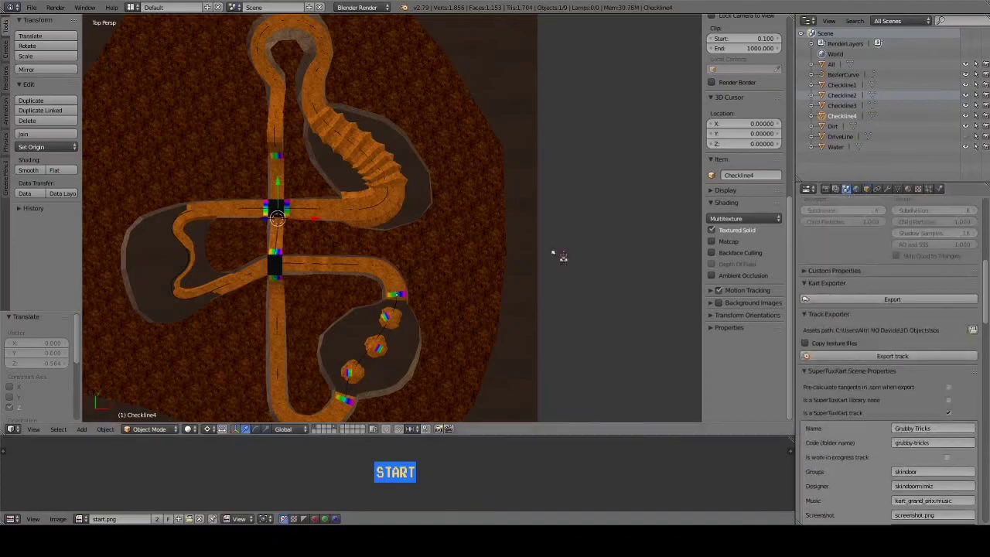
pyautogui.scroll(2, 542, 271)
pyautogui.scroll(2, 514, 287)
pyautogui.scroll(5, 511, 289)
# Step: Place a row of three item boxes across the road, spaced along X
pyautogui.click(320, 240)
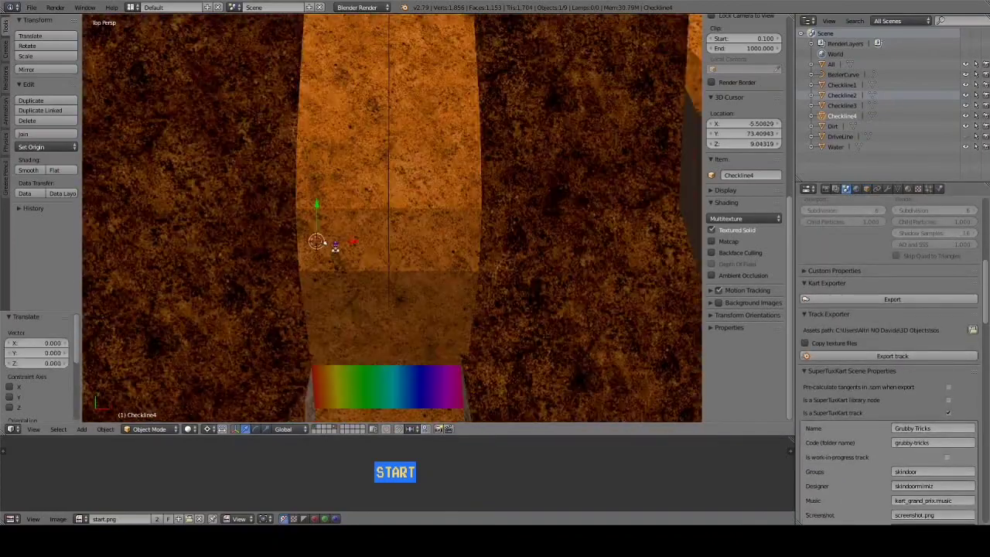
pyautogui.hotkey('shift', 'a')
pyautogui.click(383, 455)
pyautogui.press('g')
pyautogui.press('x')
pyautogui.click(418, 279)
pyautogui.hotkey('shift', 'd')
pyautogui.press('x')
pyautogui.click(421, 301)
pyautogui.hotkey('shift', 'd')
pyautogui.press('x')
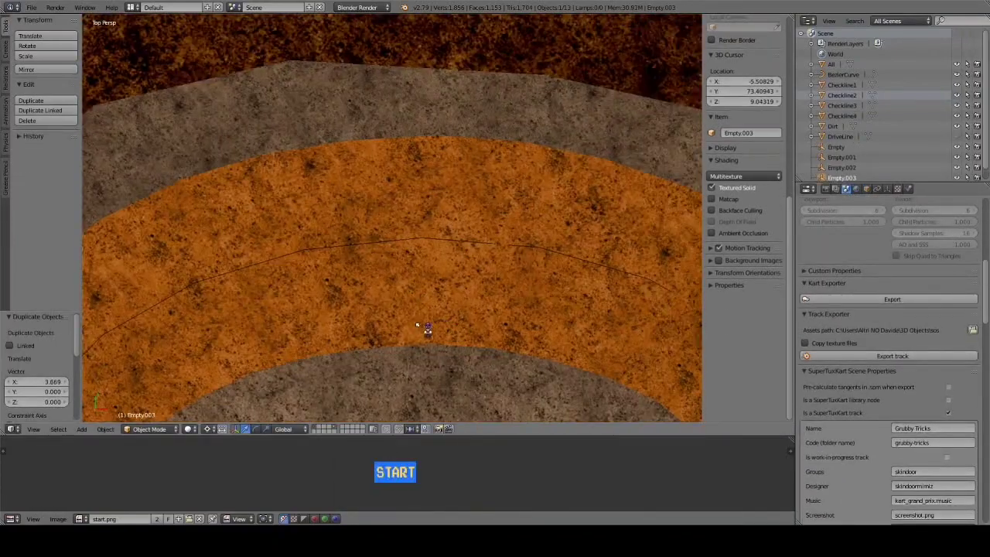
pyautogui.click(438, 336)
# Step: Add an item box further along the road and duplicate it along Y
pyautogui.click(416, 147)
pyautogui.hotkey('shift', 'a')
pyautogui.click(470, 194)
pyautogui.hotkey('shift', 'd')
pyautogui.press('y')
pyautogui.click(441, 258)
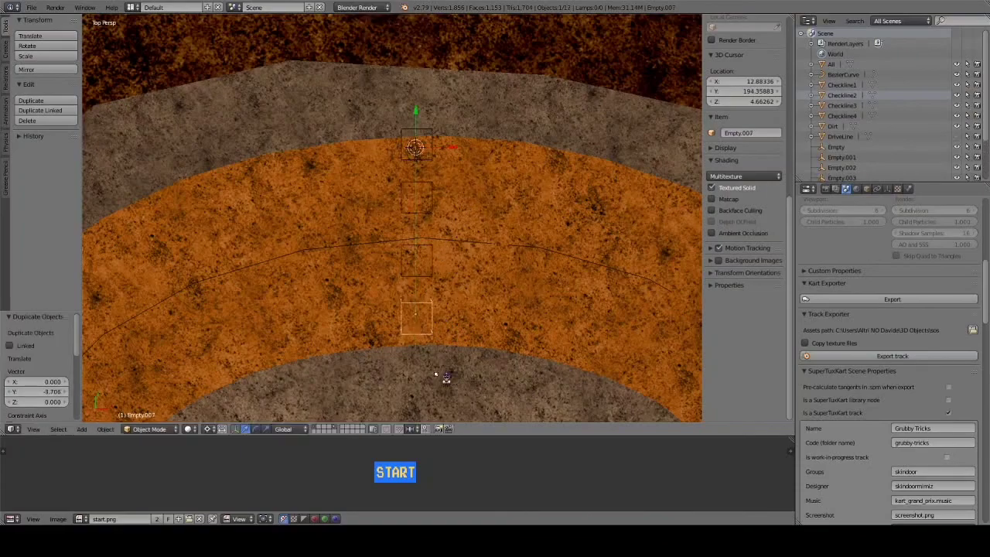
# Step: Pan to another stretch of road and add two more item boxes there
pyautogui.scroll(-8, 446, 377)
pyautogui.moveTo(438, 194)
pyautogui.keyDown('shift'); pyautogui.mouseDown(button='middle')
pyautogui.moveTo(453, 299)
pyautogui.moveTo(387, 232)
pyautogui.mouseUp(button='middle'); pyautogui.keyUp('shift')
pyautogui.scroll(8, 454, 298)
pyautogui.click(351, 325)
pyautogui.hotkey('shift', 'a')
pyautogui.click(434, 226)
pyautogui.click(386, 297)
pyautogui.hotkey('shift', 'a')
pyautogui.click(473, 294)
# Step: Add an item box on the curve and set a point near the rainbow crossing
pyautogui.scroll(3, 381, 202)
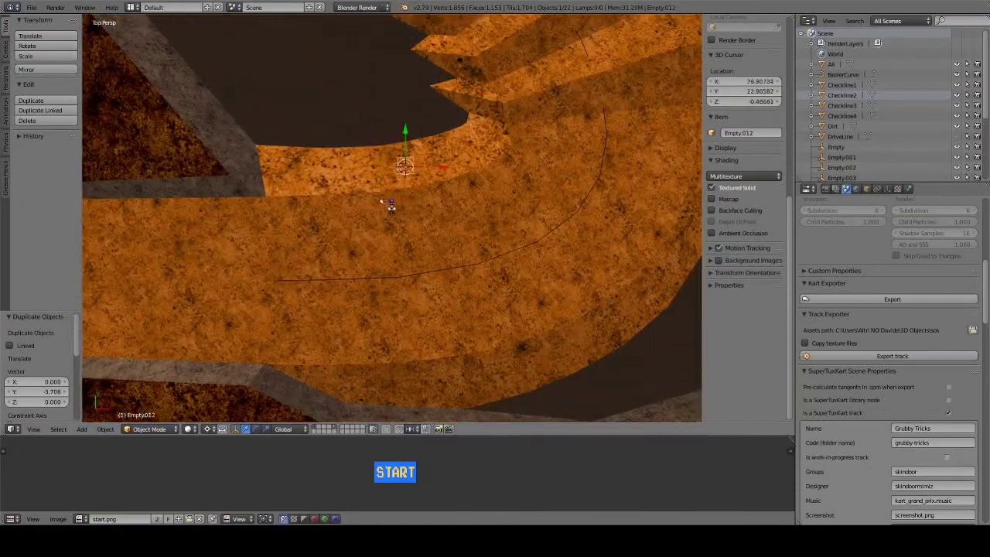
pyautogui.click(421, 224)
pyautogui.hotkey('shift', 'a')
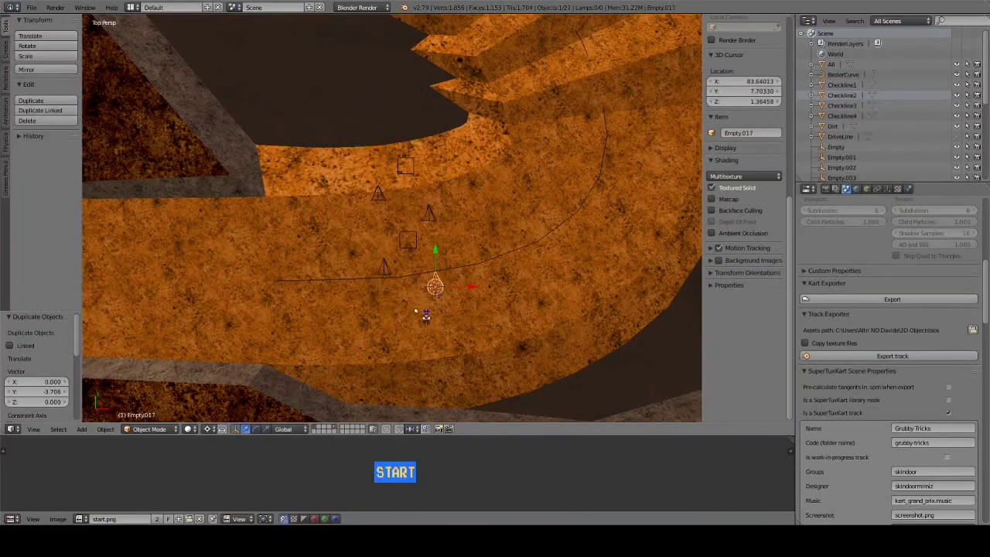
pyautogui.scroll(-5, 485, 407)
pyautogui.keyDown('shift'); pyautogui.moveTo(499, 298); pyautogui.dragTo(389, 294, button='middle'); pyautogui.keyUp('shift')
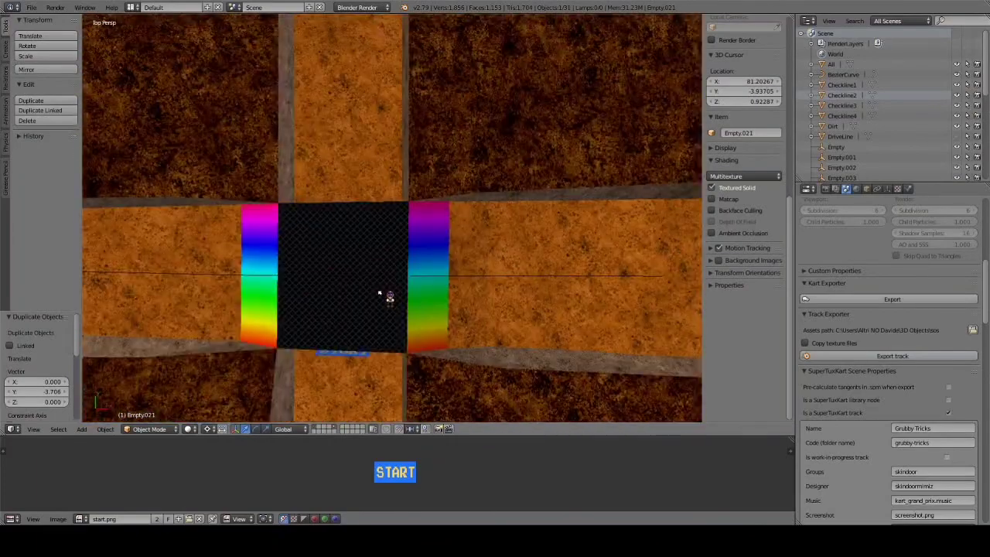
pyautogui.scroll(5, 389, 294)
pyautogui.click(341, 292)
pyautogui.hotkey('shift', 'a')
pyautogui.click(346, 247)
# Step: Add an item box on the curved stretch, then revert to an earlier state via undo history
pyautogui.scroll(-4, 353, 193)
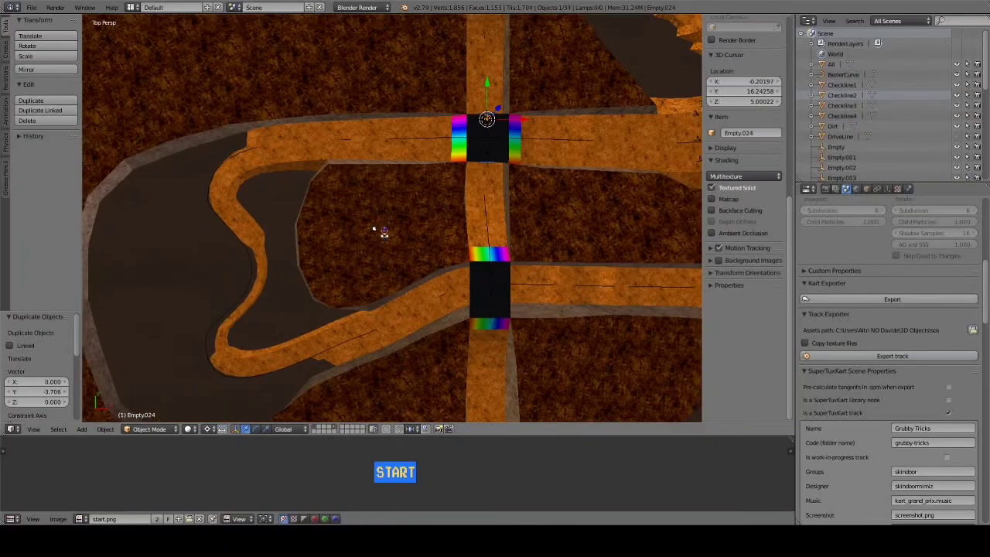
pyautogui.keyDown('shift'); pyautogui.moveTo(376, 232); pyautogui.dragTo(409, 254, button='middle'); pyautogui.keyUp('shift')
pyautogui.scroll(5, 409, 255)
pyautogui.click(335, 248)
pyautogui.hotkey('shift', 'a')
pyautogui.click(348, 254)
pyautogui.hotkey('ctrl', 'alt', 'z')
pyautogui.click(276, 250)
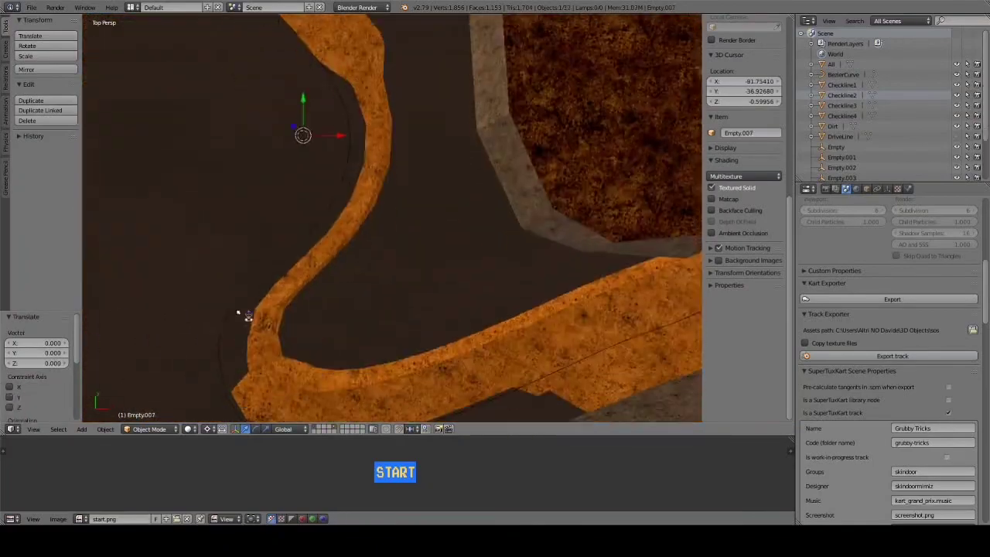
# Step: Move to the curved track section and add an item box plus a duplicate there
pyautogui.moveTo(304, 310); pyautogui.dragTo(539, 205, button='middle')
pyautogui.scroll(4, 539, 205)
pyautogui.click(421, 294)
pyautogui.hotkey('shift', 'a')
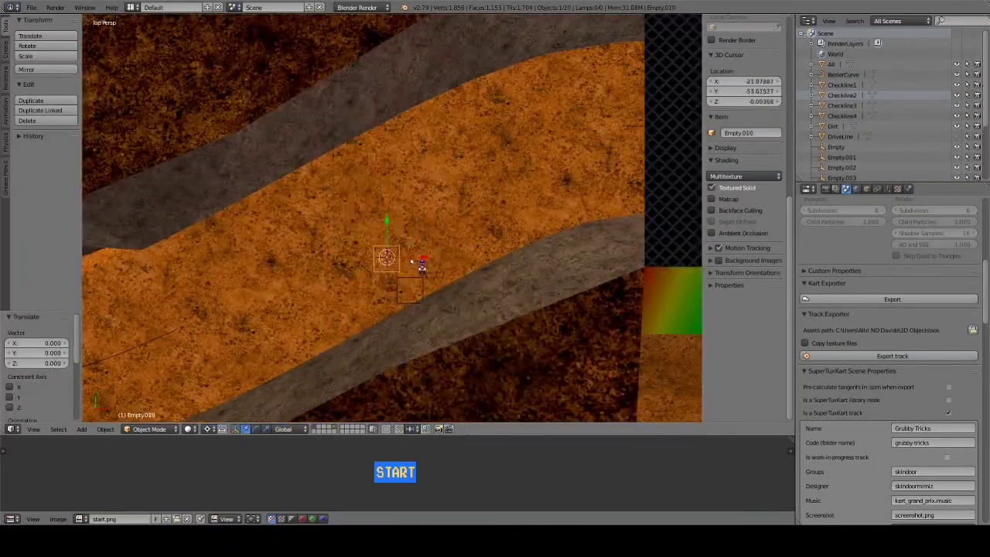
pyautogui.scroll(-4, 423, 246)
pyautogui.keyDown('shift'); pyautogui.moveTo(475, 281); pyautogui.dragTo(409, 292, button='middle'); pyautogui.keyUp('shift')
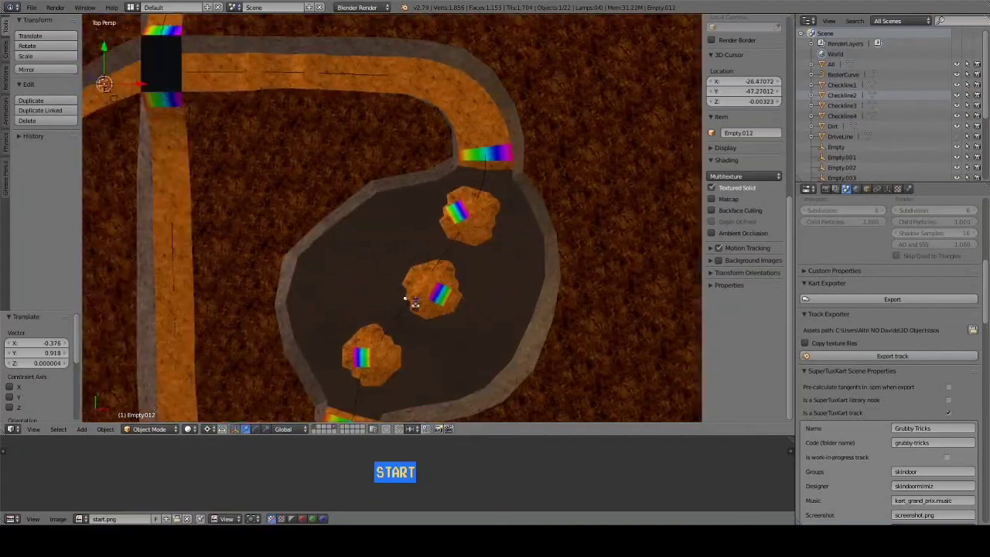
pyautogui.scroll(5, 405, 314)
pyautogui.click(352, 232)
pyautogui.hotkey('shift', 'a')
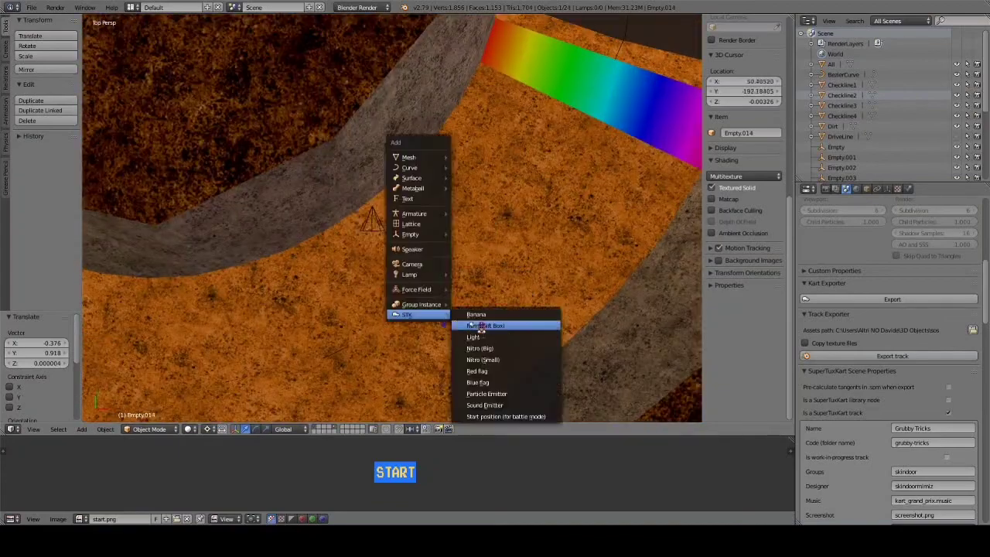
pyautogui.click(523, 416)
pyautogui.hotkey('shift', 'd')
pyautogui.click(460, 239)
# Step: Set the next insertion point on the road for another item box
pyautogui.scroll(-3, 420, 316)
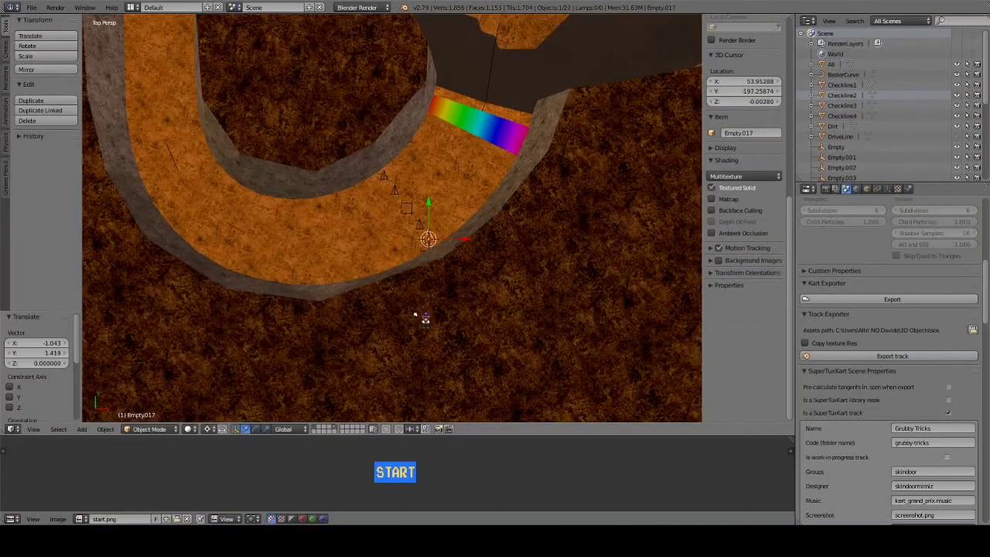
pyautogui.scroll(4, 461, 311)
pyautogui.click(356, 209)
pyautogui.hotkey('shift', 'a')
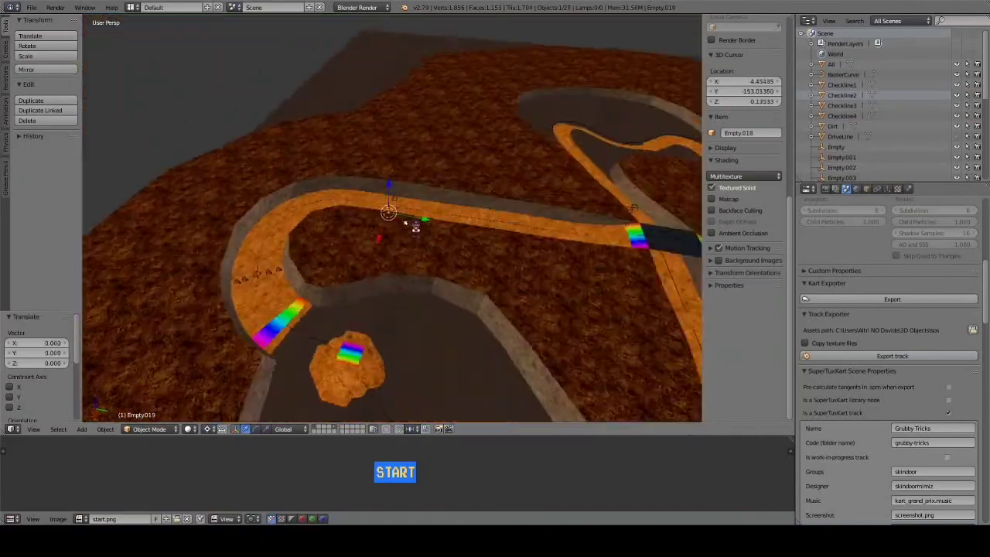